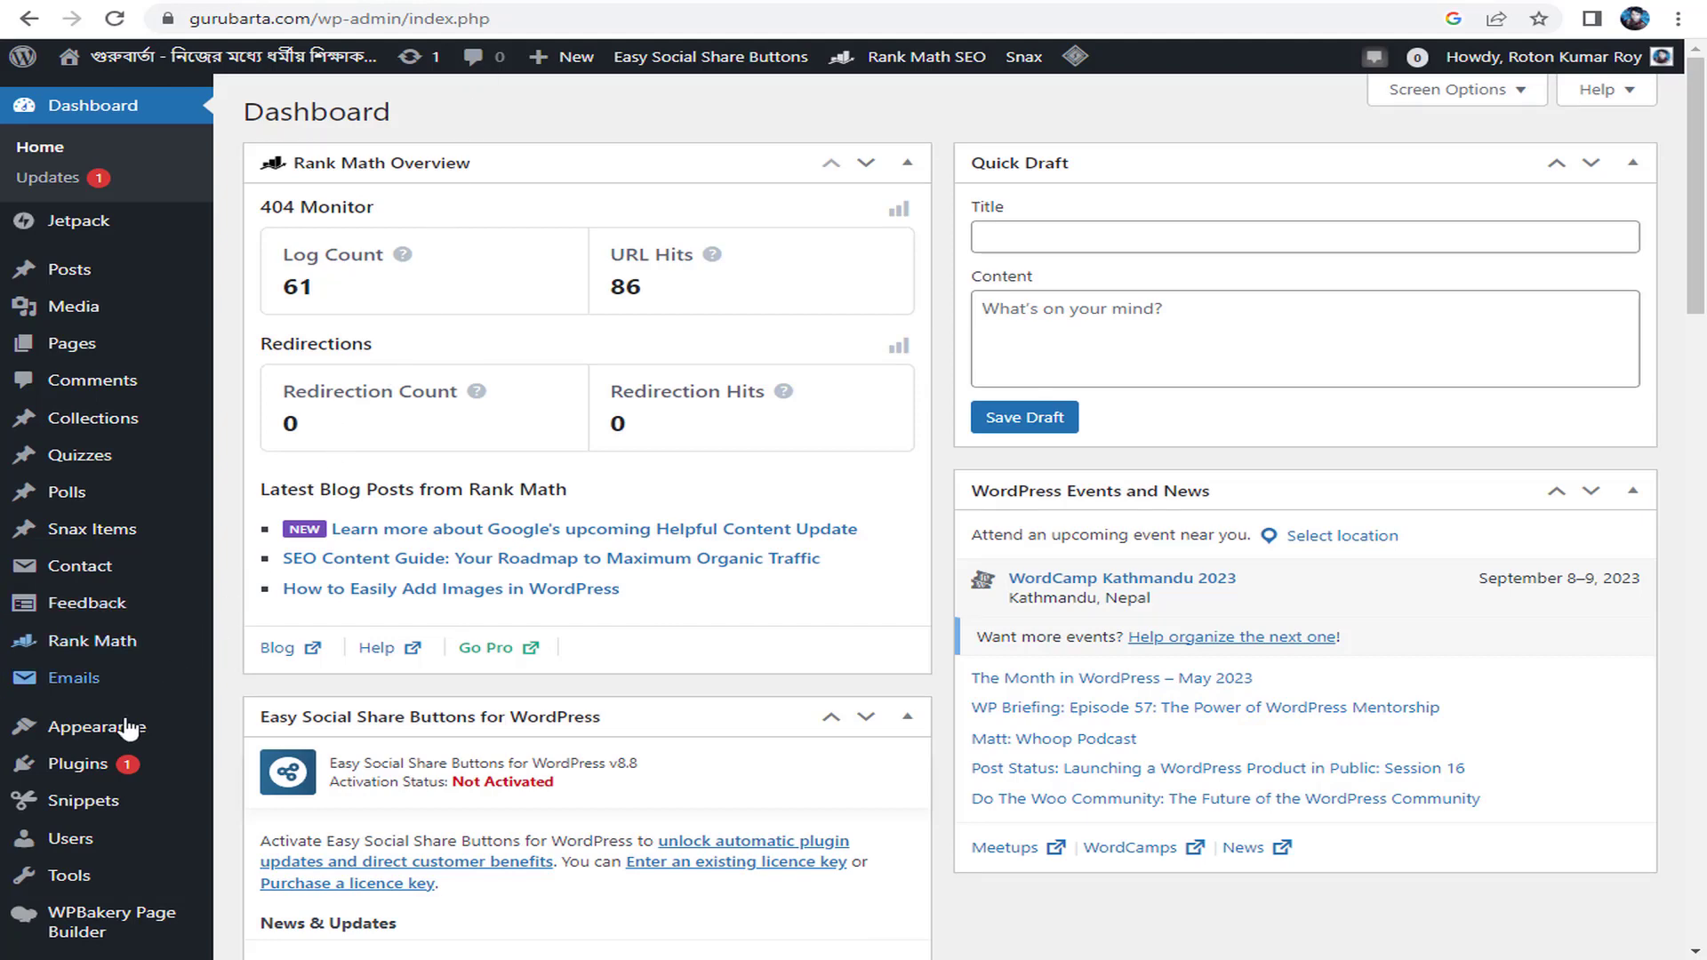
Search the plugins available to add for "Site Kit by Google"
{"action": "mouse_move", "coordinate": [120, 772]}
{"action": "left_click", "coordinate": [269, 803]}
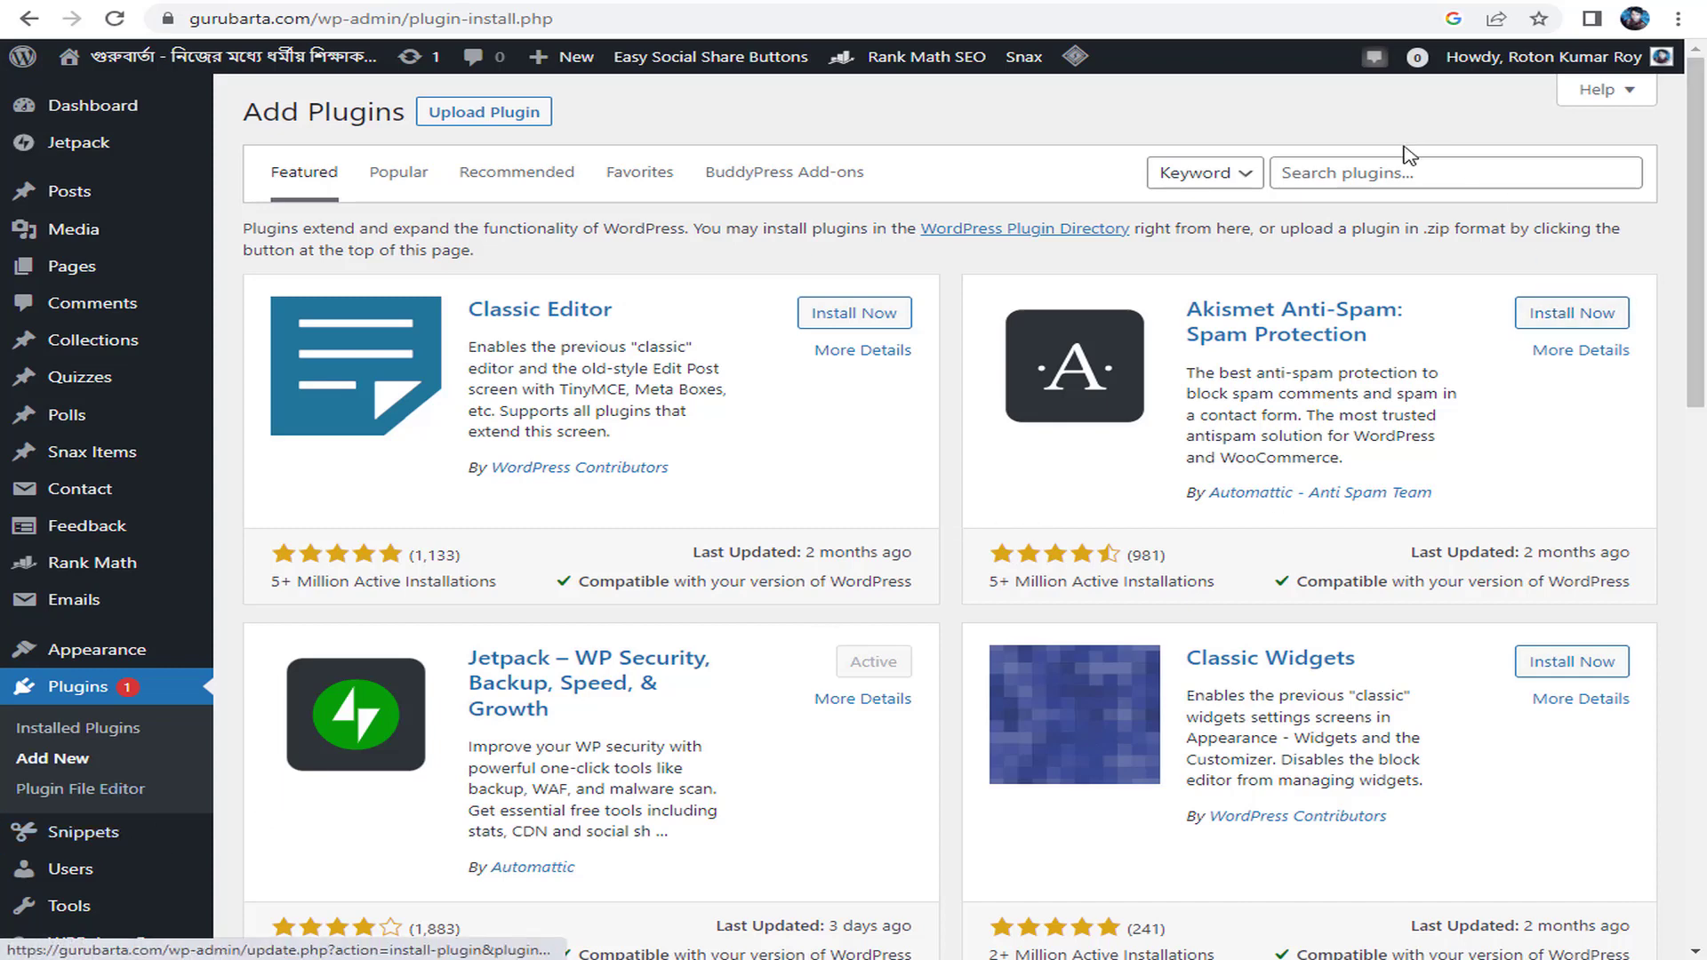
{"action": "left_click", "coordinate": [1385, 176]}
{"action": "type", "text": "Site Kit by Google"}
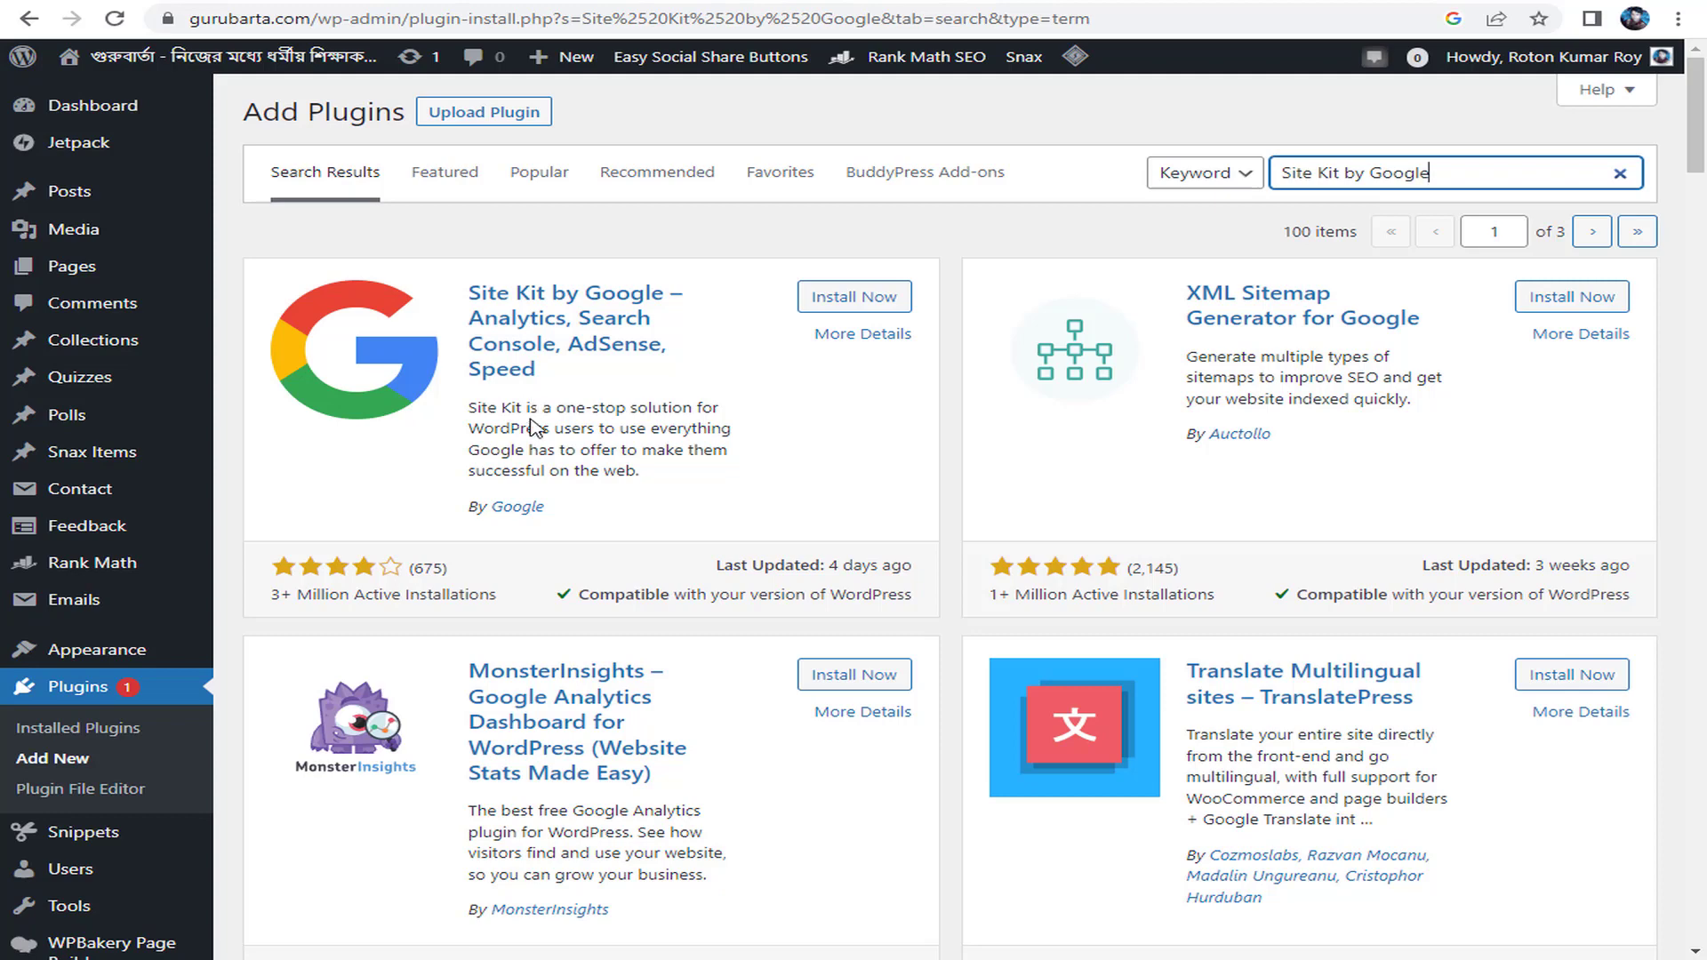
Check the installation count and author of Site Kit by Google, and install and activate the plugin
{"action": "left_click_drag", "start_coordinate": [279, 595], "coordinate": [524, 603]}
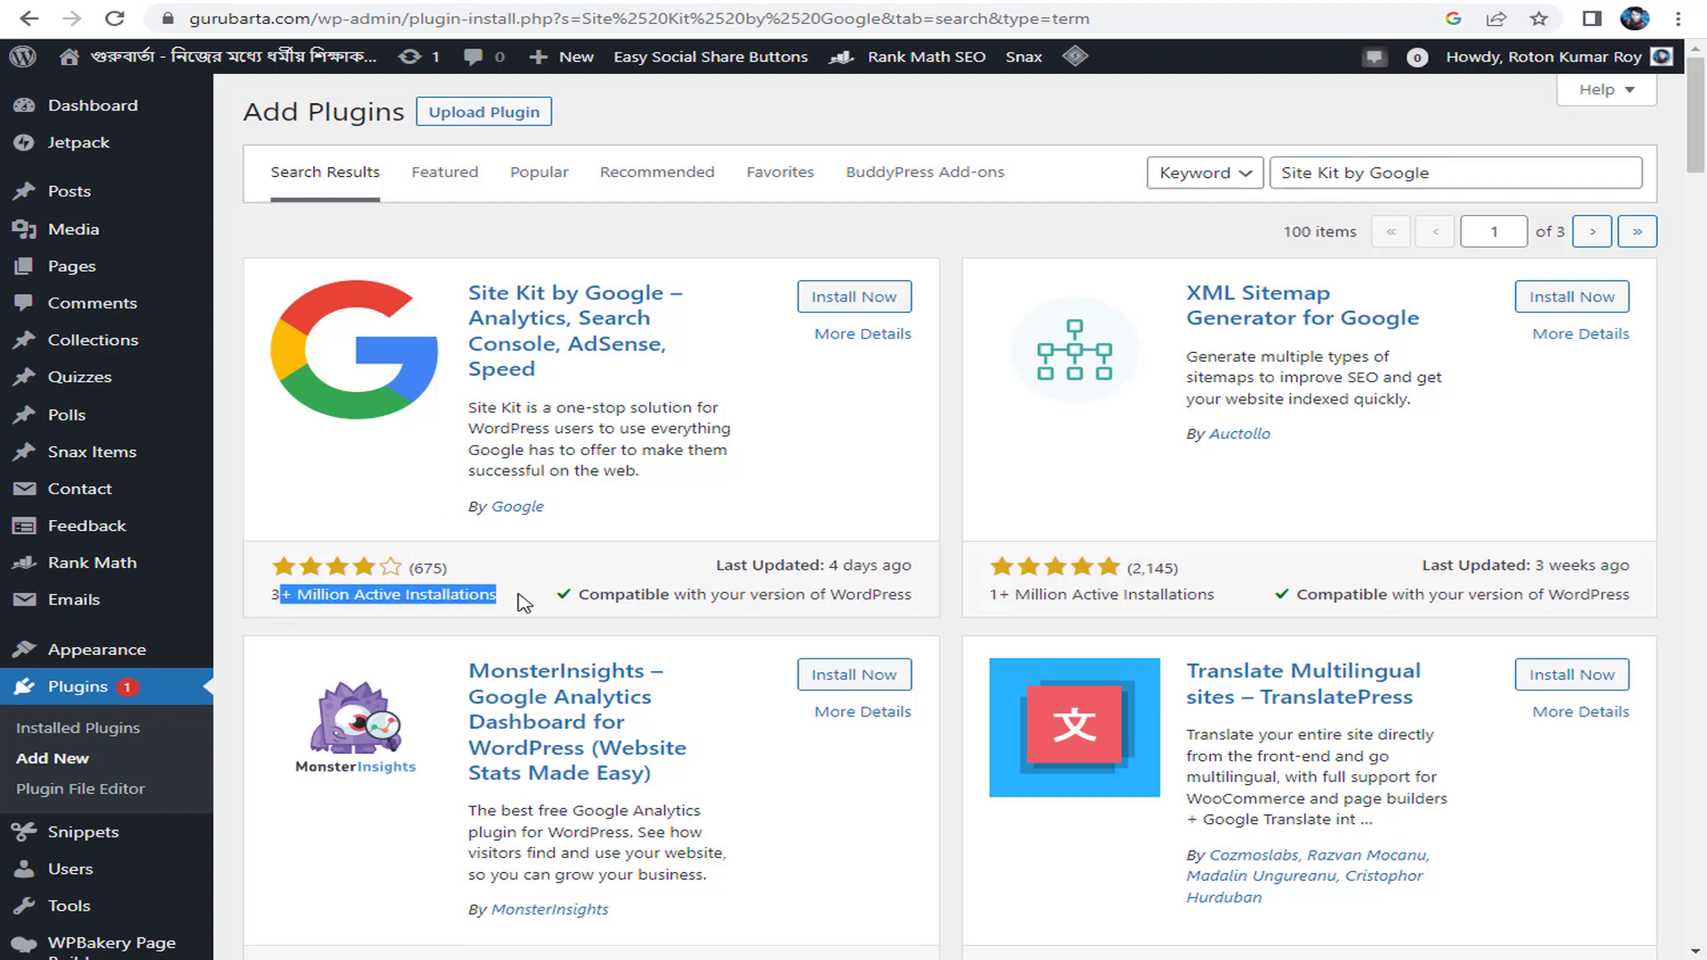
{"action": "left_click", "coordinate": [590, 506]}
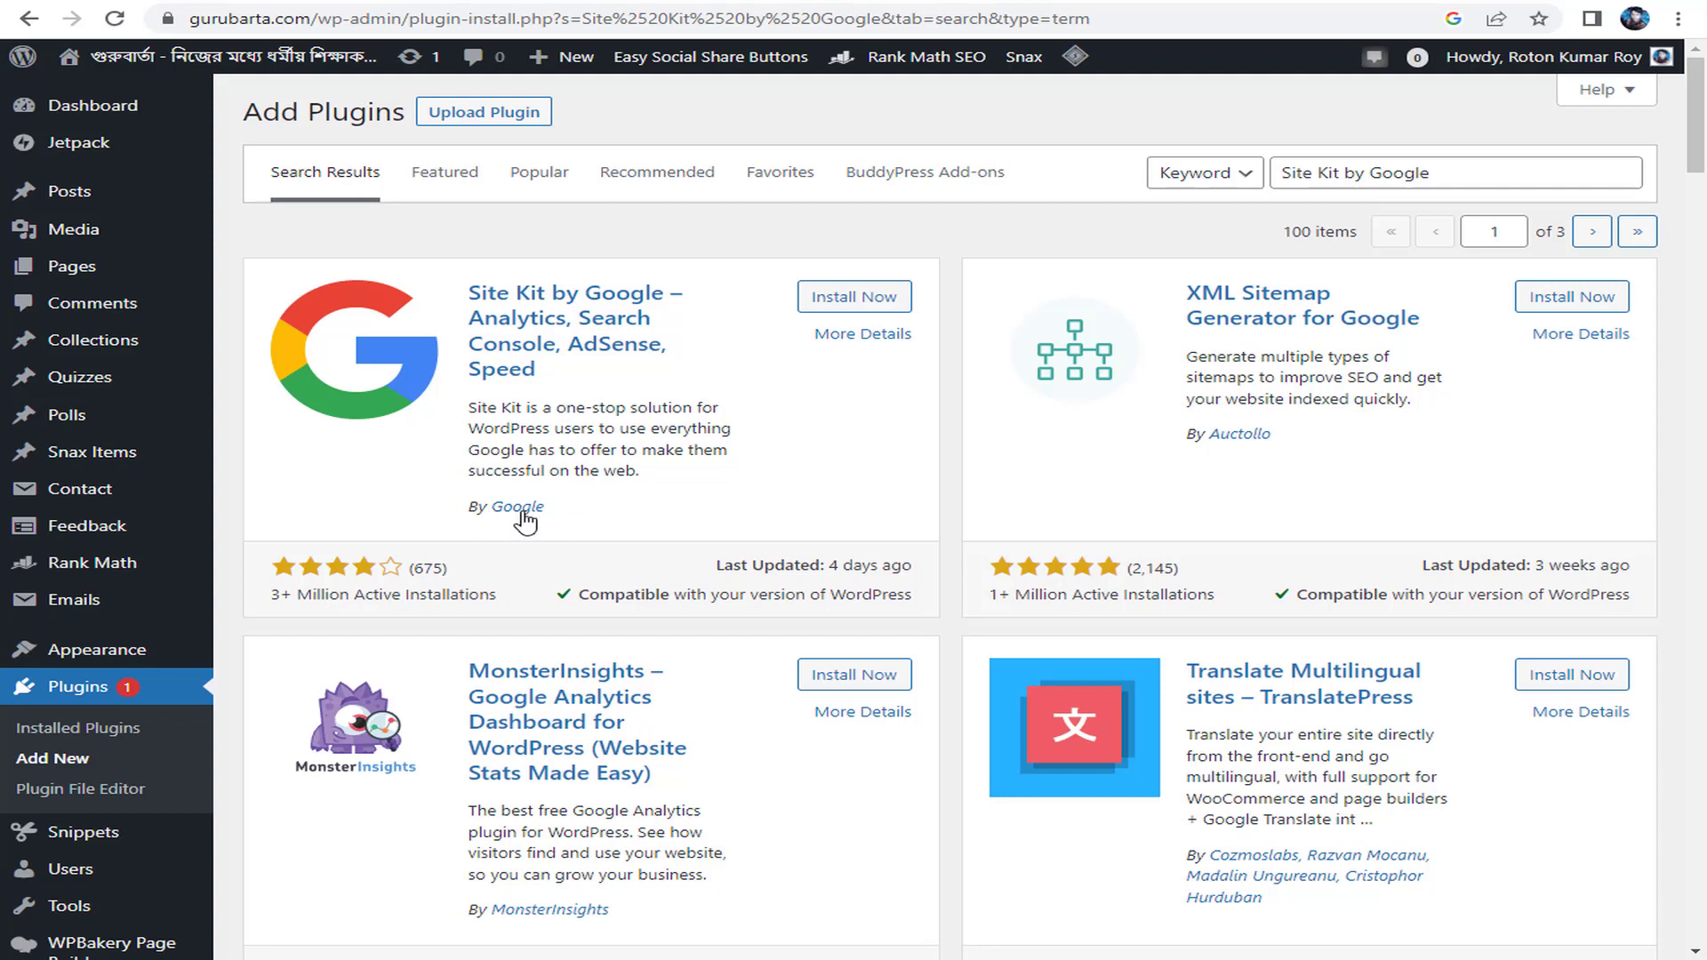
{"action": "double_click", "coordinate": [477, 507]}
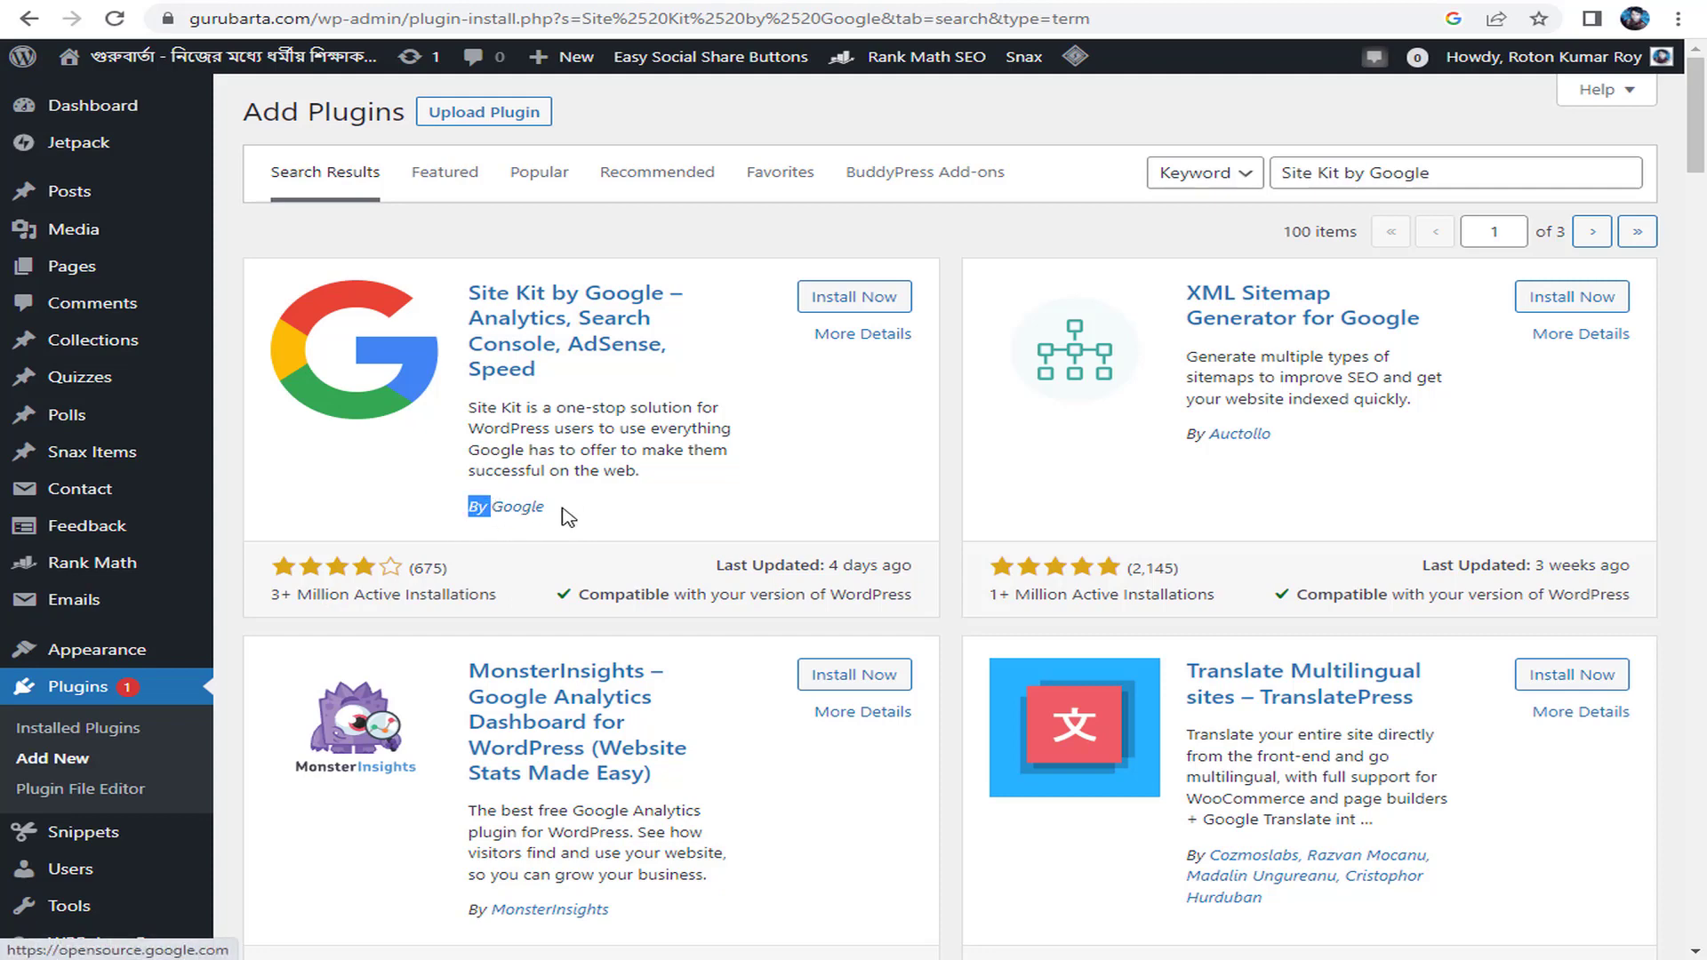
{"action": "left_click", "coordinate": [634, 442]}
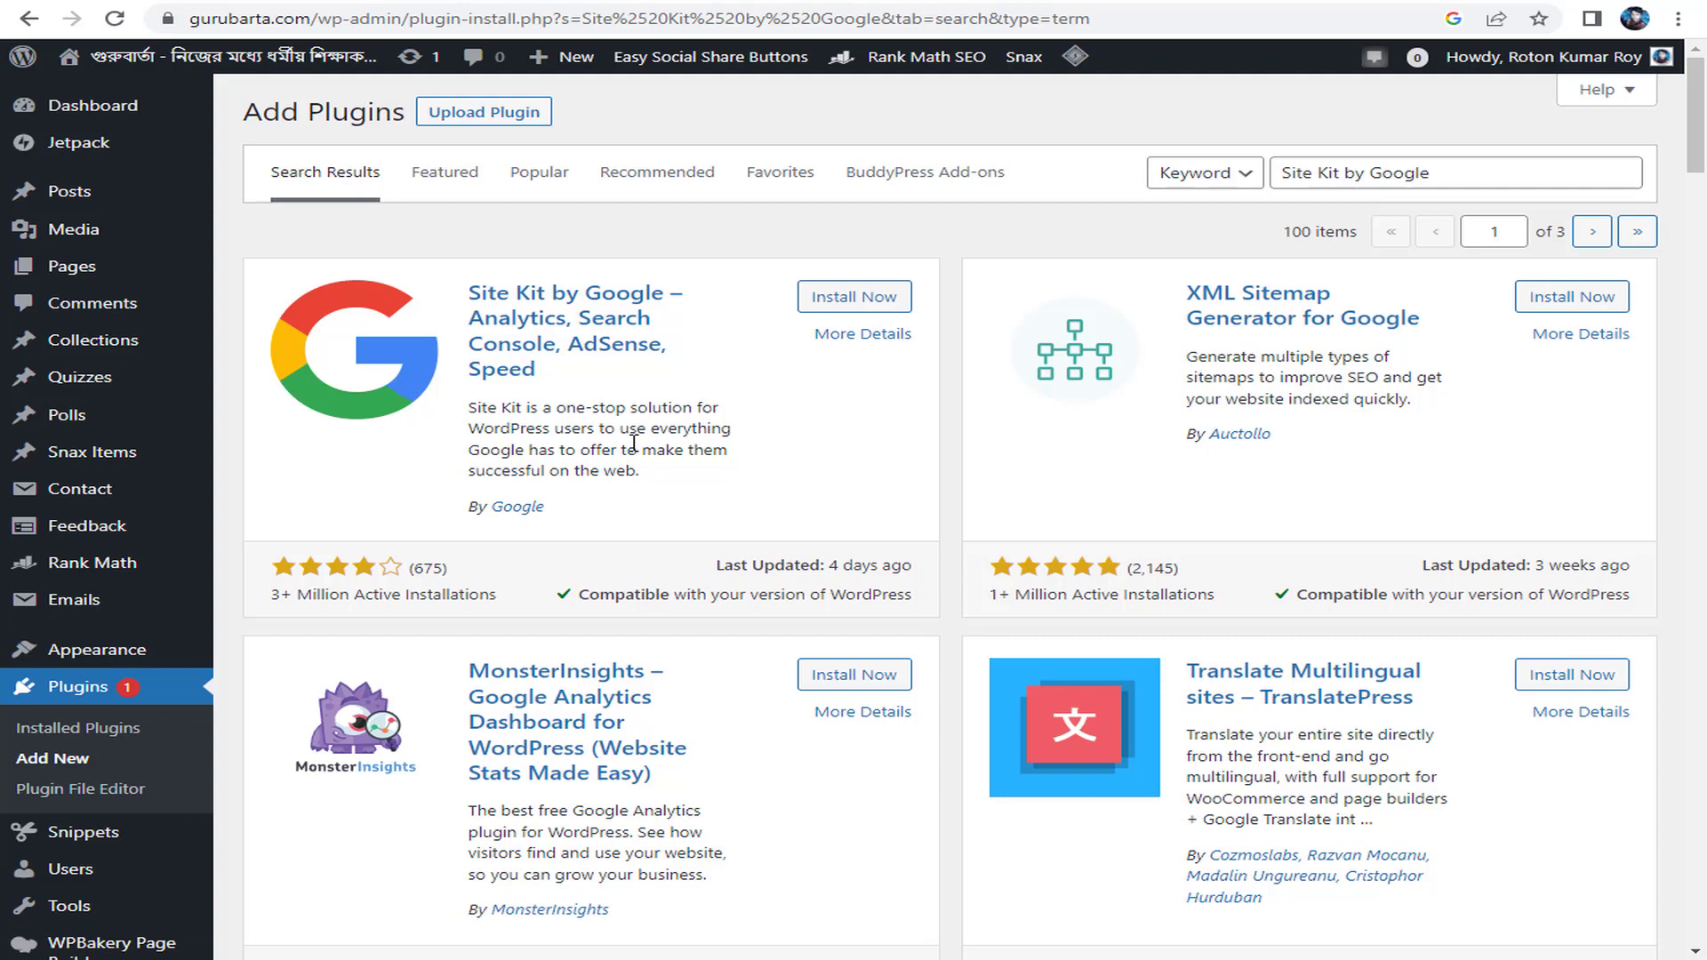
{"action": "left_click", "coordinate": [881, 299]}
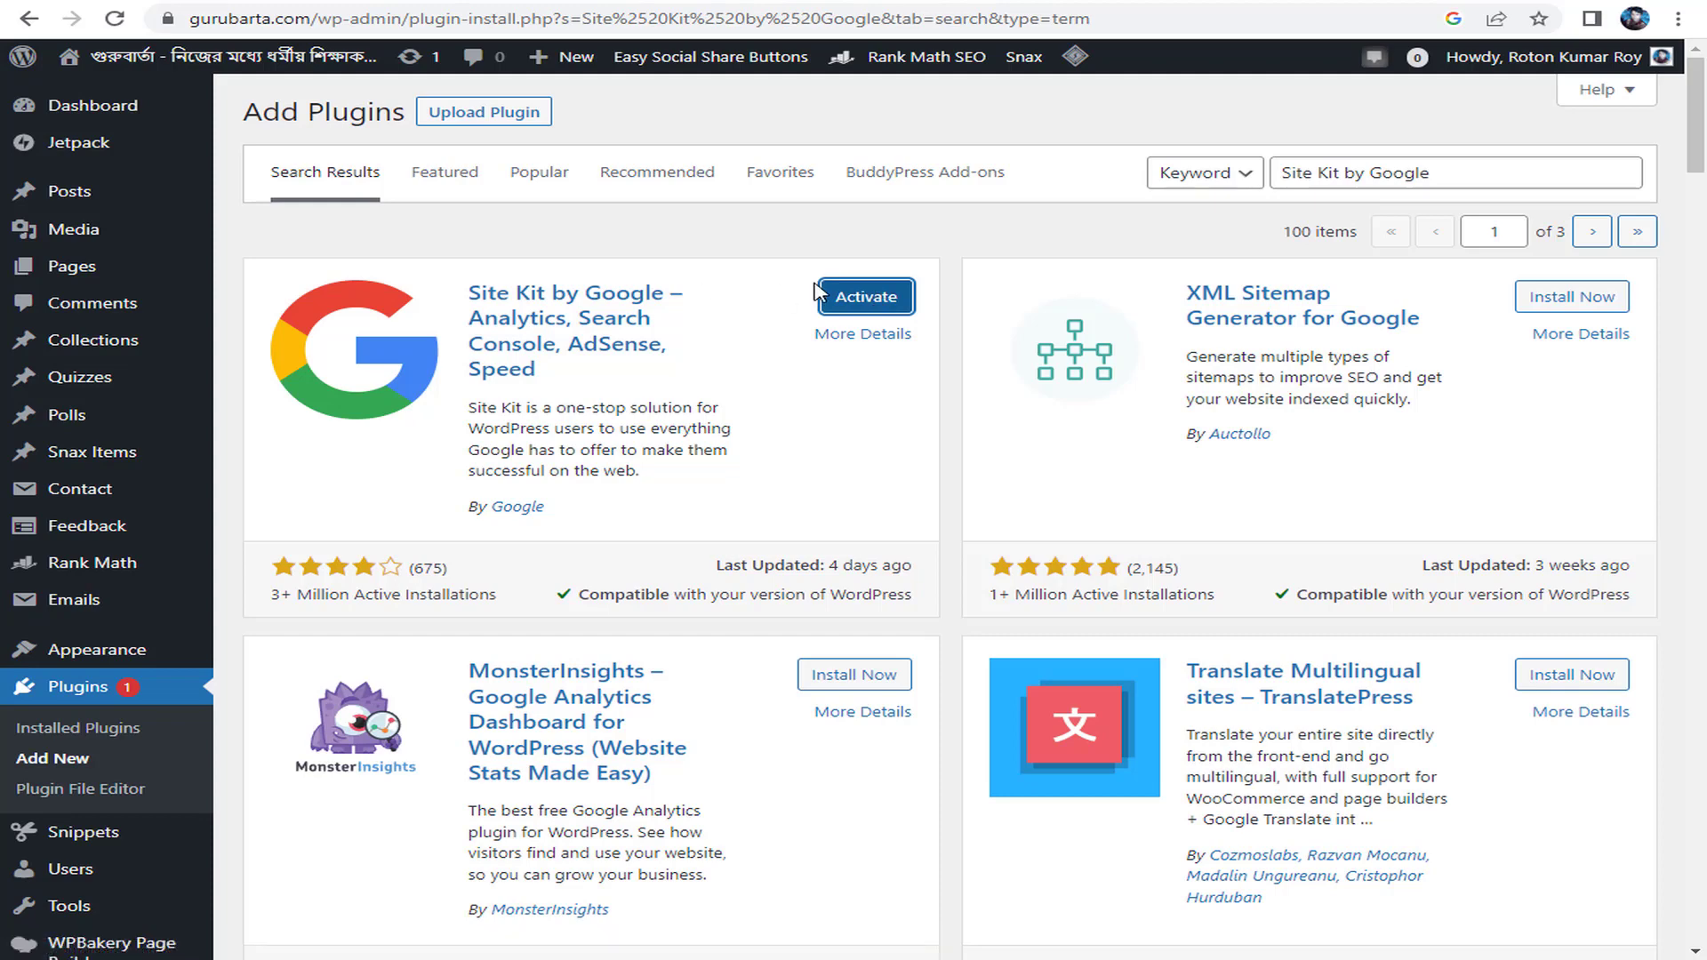
{"action": "left_click", "coordinate": [869, 297]}
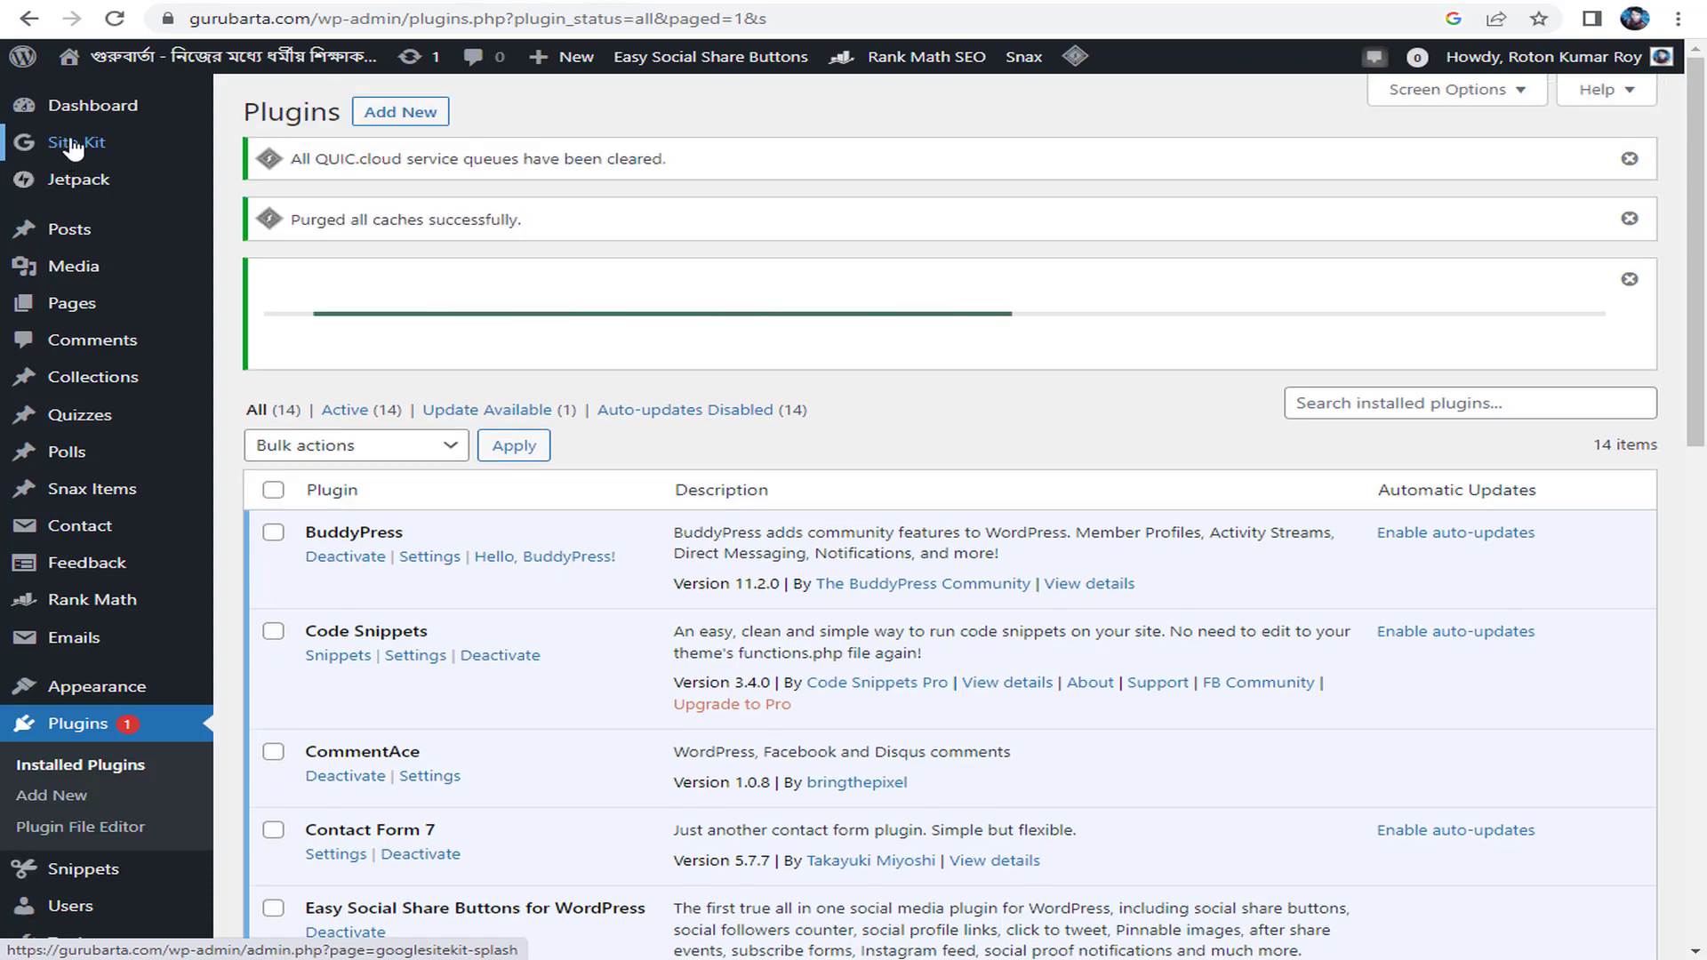
Review the installed plugins list and open the Site Kit dashboard
{"action": "scroll", "coordinate": [601, 460], "scroll_direction": "down", "scroll_amount": 10}
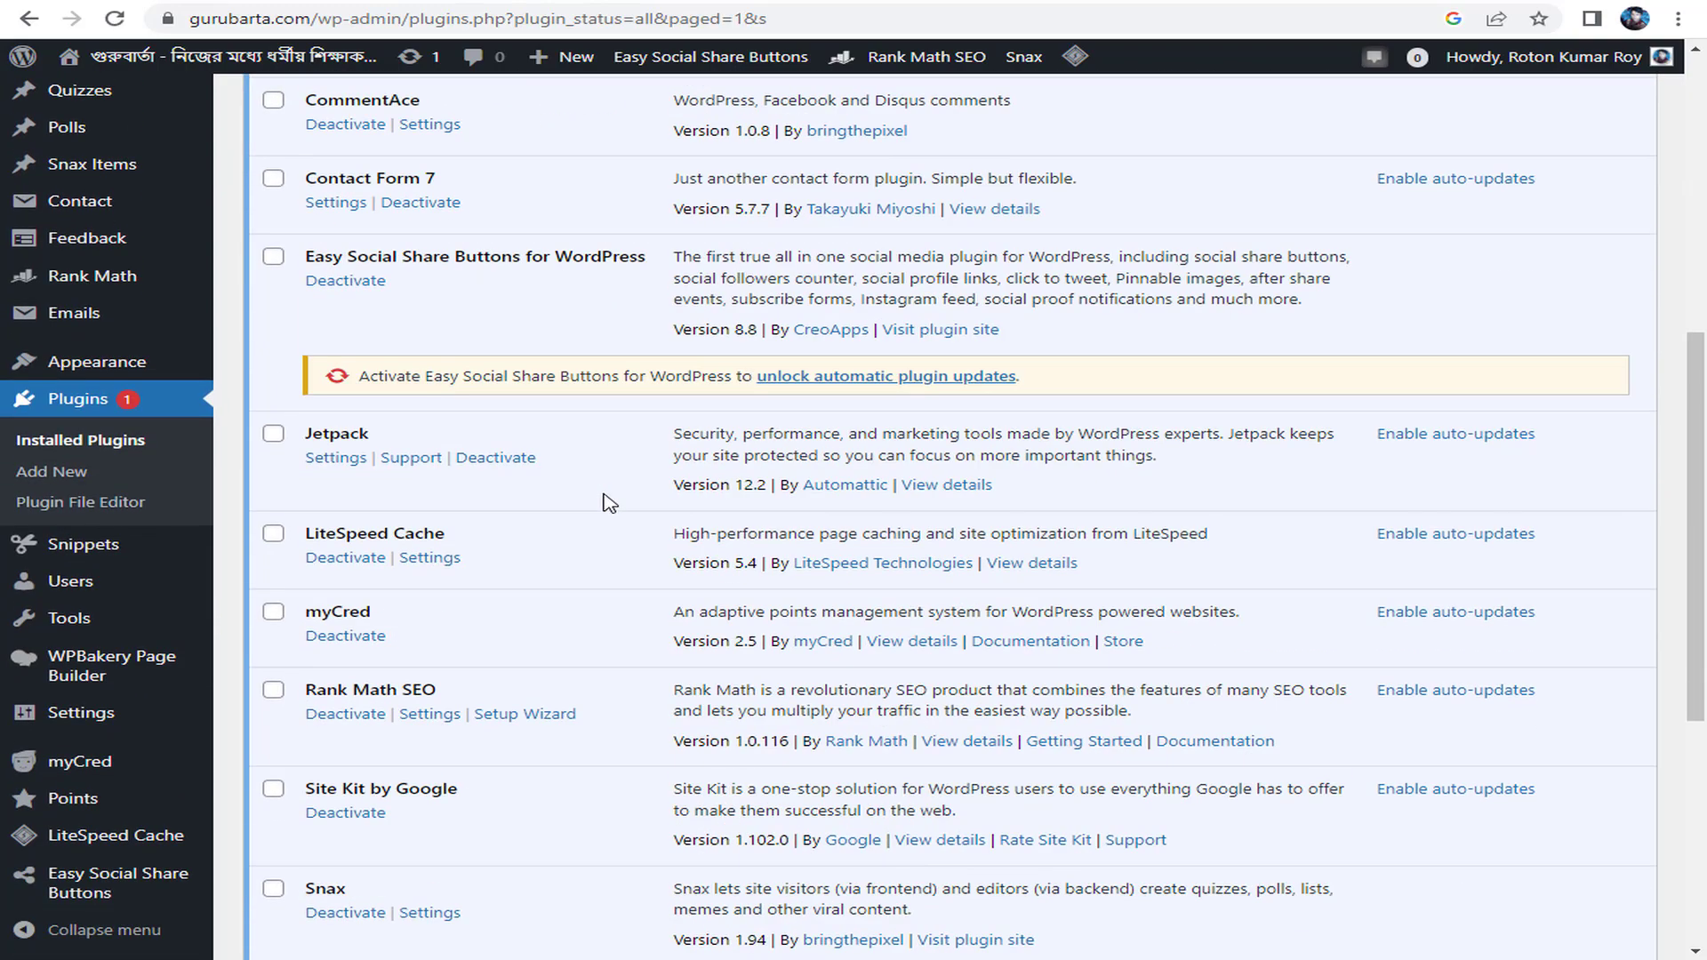
{"action": "scroll", "coordinate": [609, 504], "scroll_direction": "down", "scroll_amount": 4}
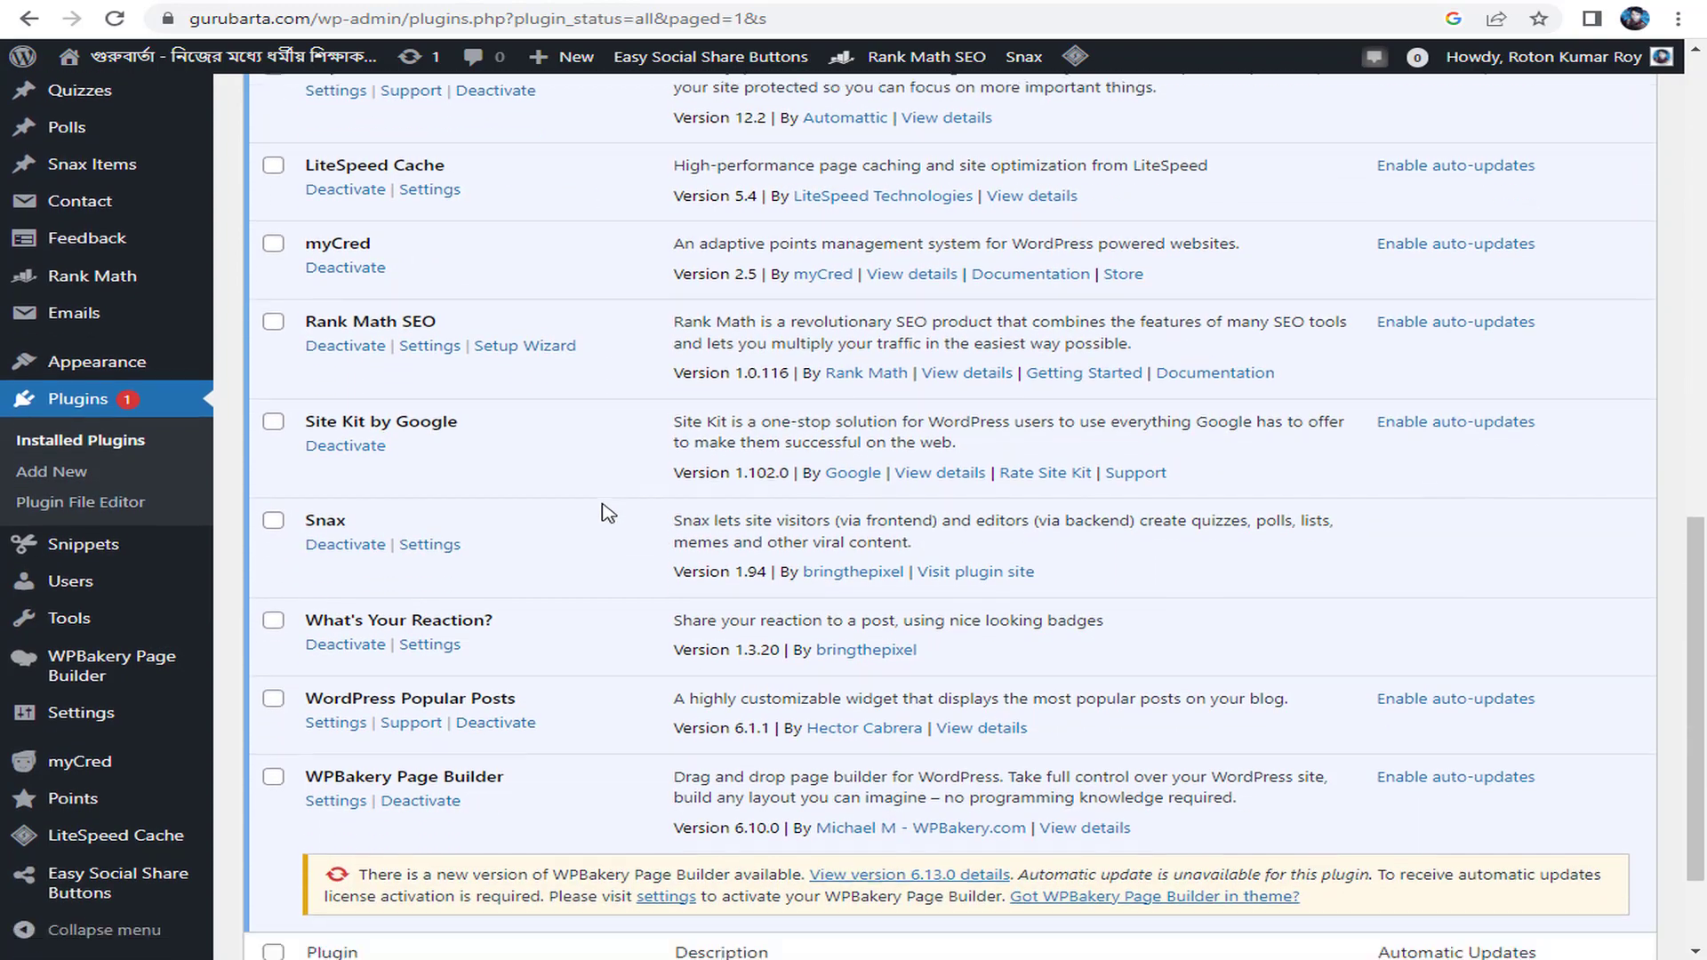
{"action": "left_click_drag", "start_coordinate": [305, 266], "coordinate": [477, 275]}
{"action": "scroll", "coordinate": [587, 337], "scroll_direction": "up", "scroll_amount": 15}
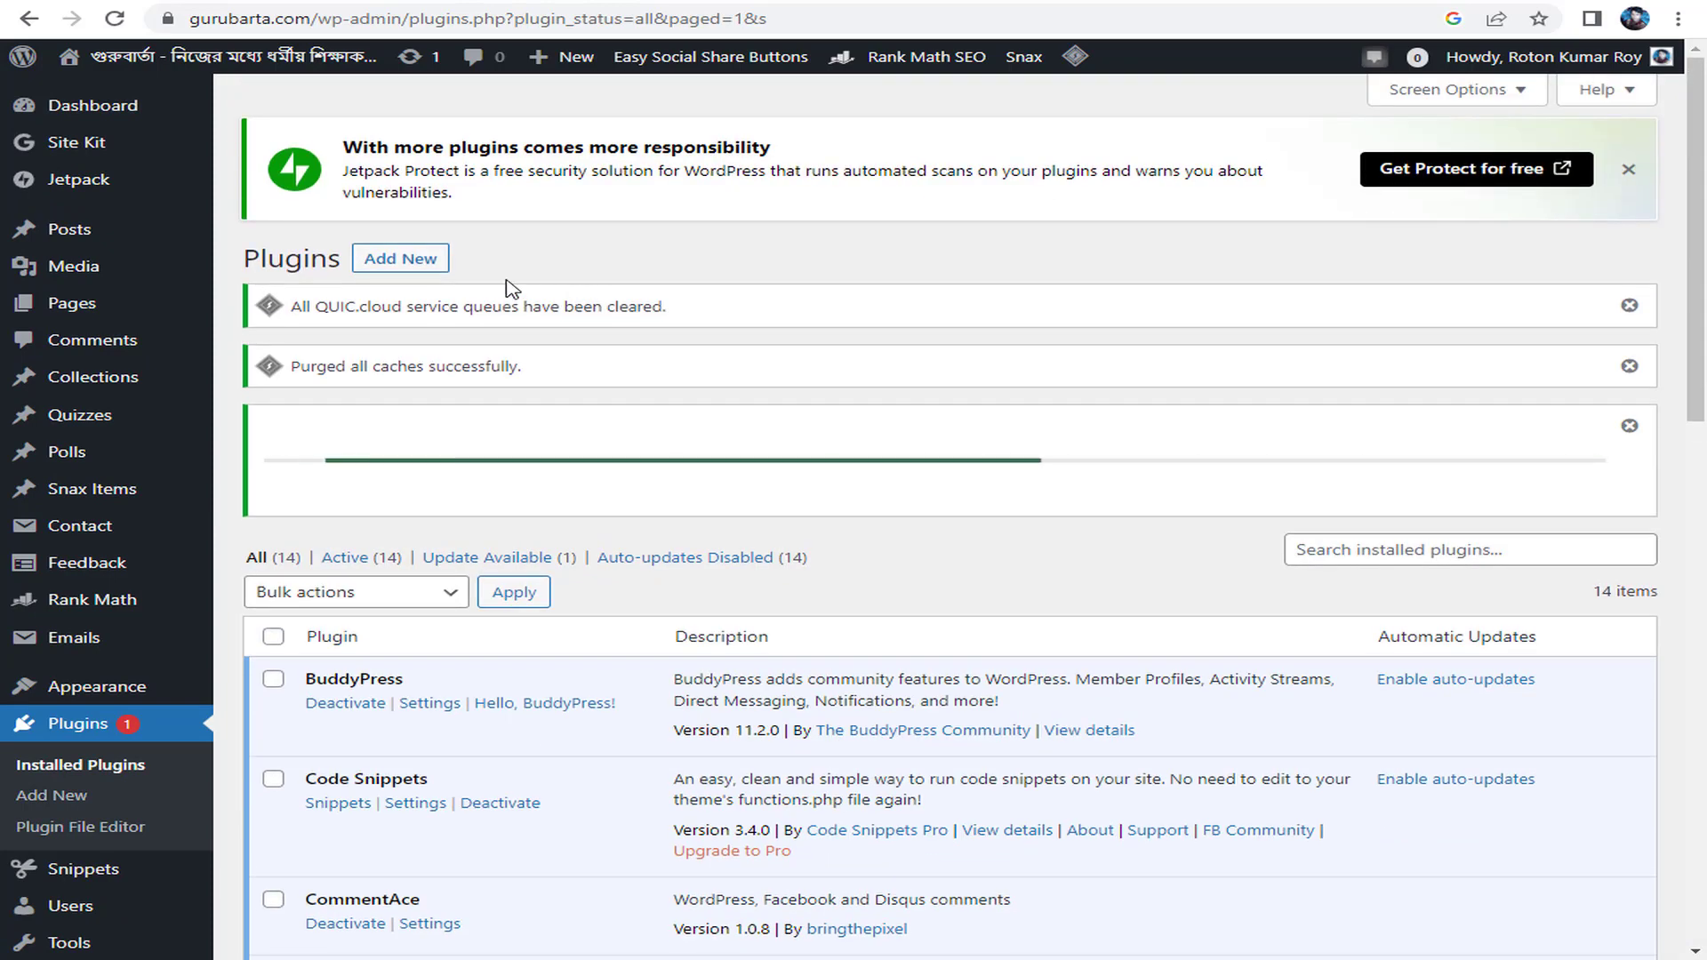
{"action": "mouse_move", "coordinate": [169, 142]}
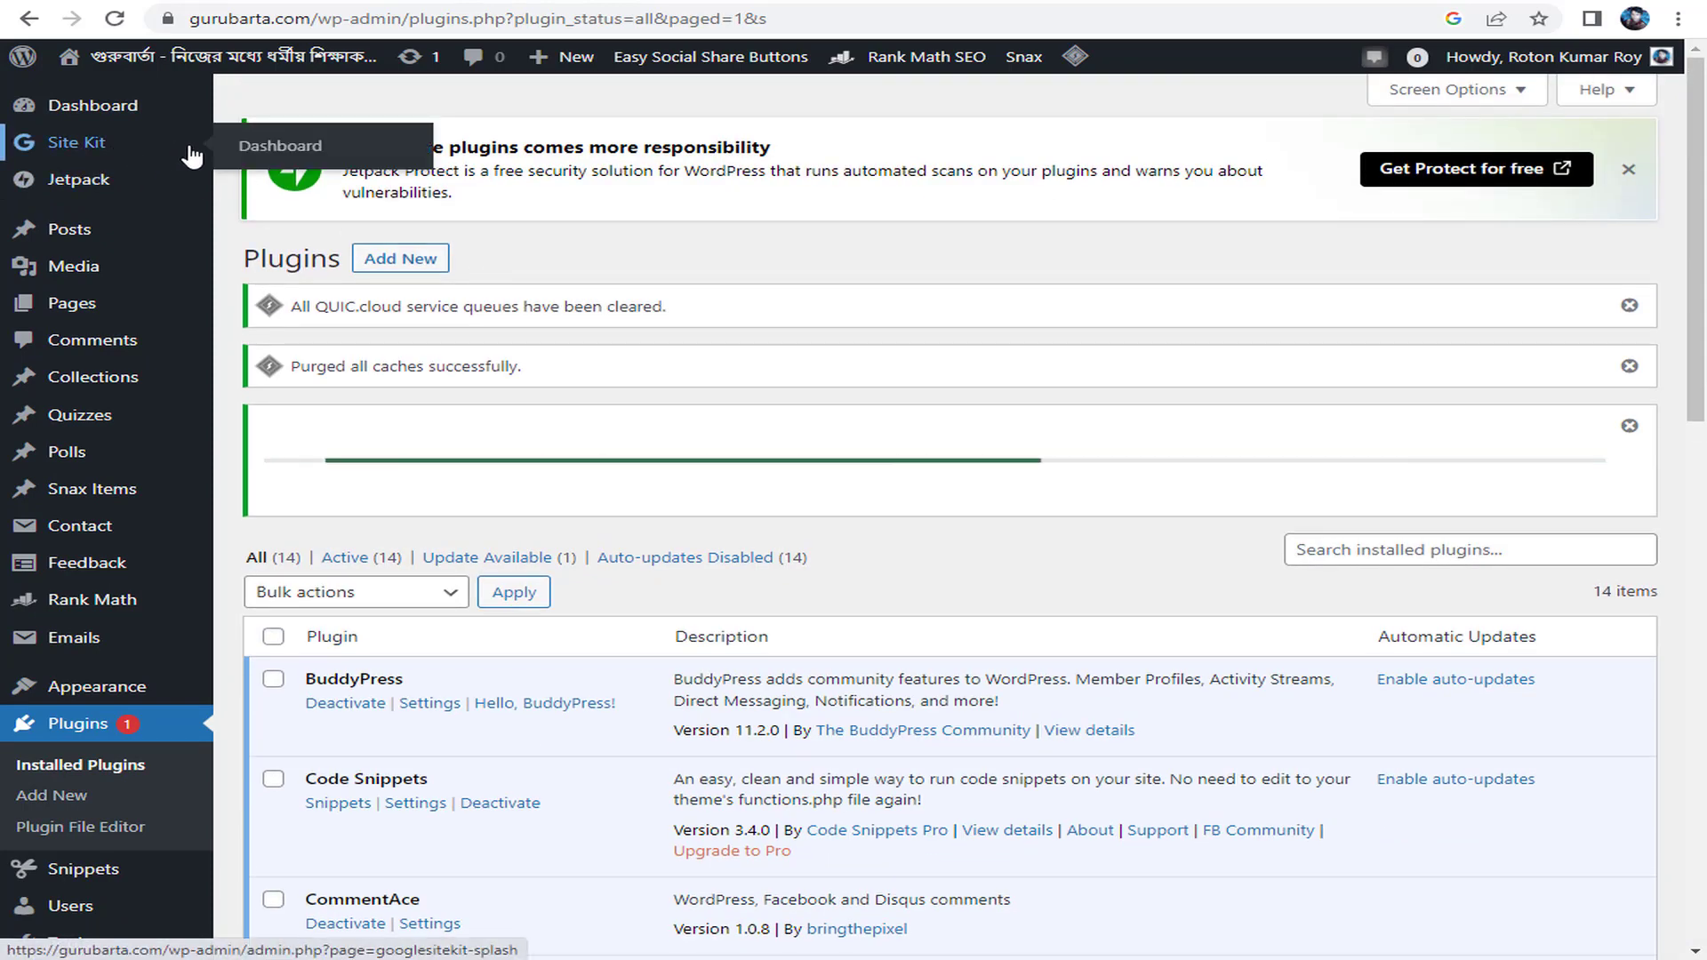
{"action": "left_click", "coordinate": [306, 148]}
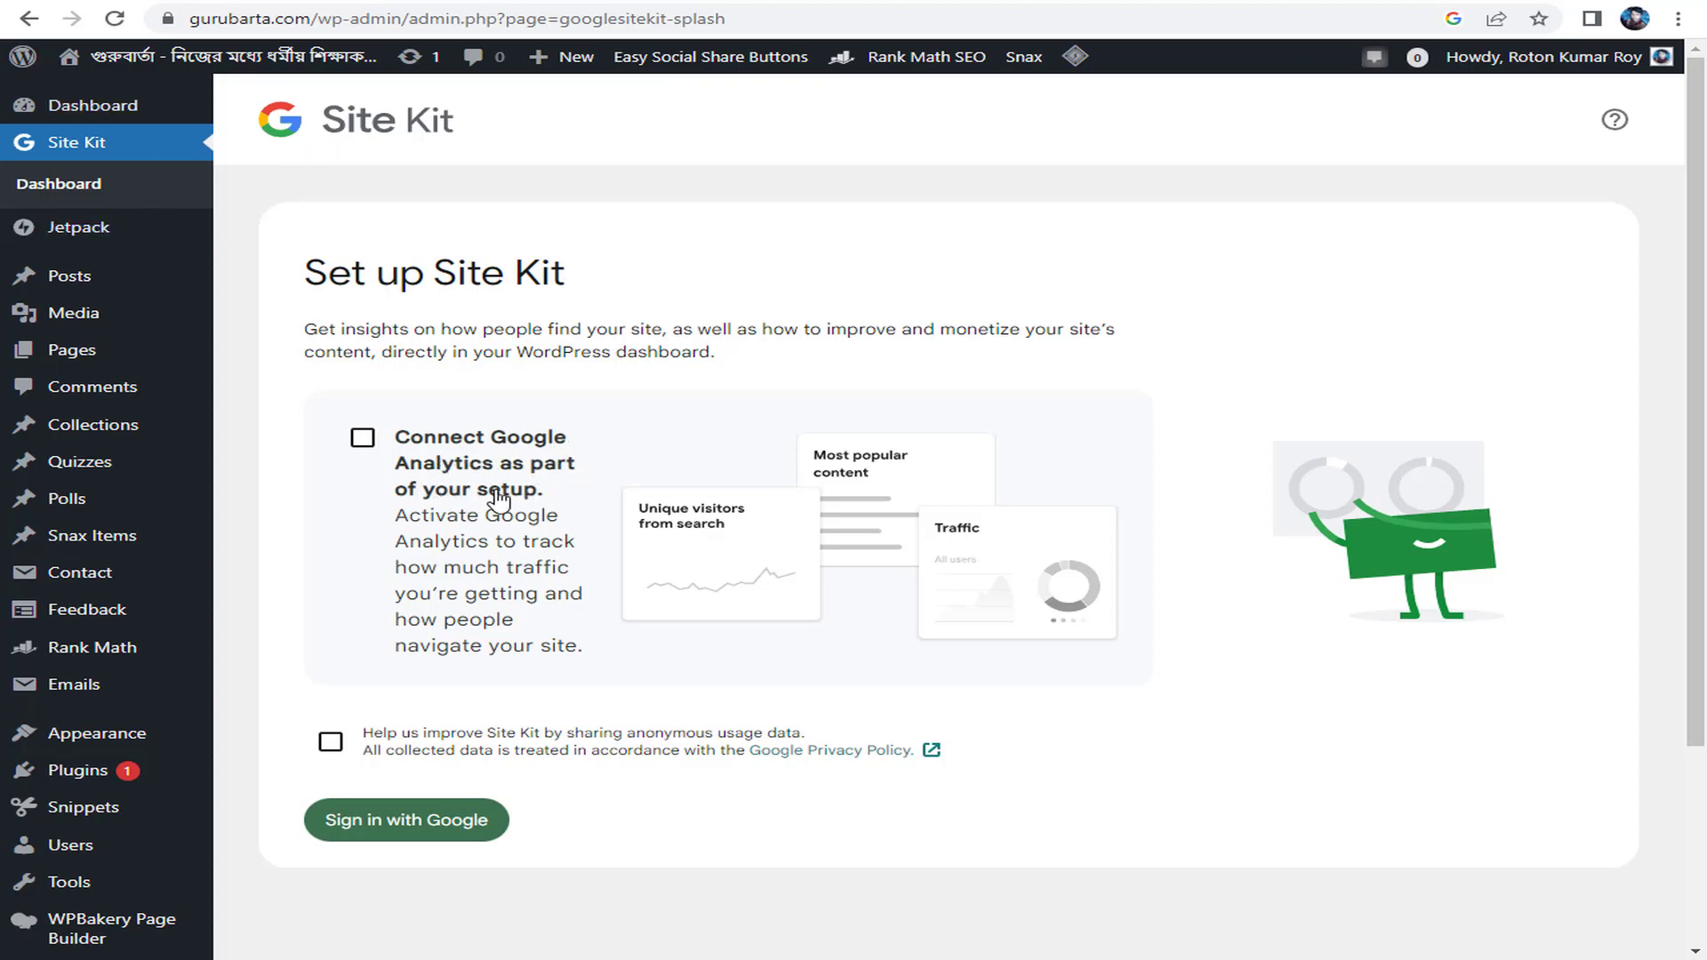
Include Google Analytics and anonymous usage data sharing in the Site Kit setup, and start signing in with Google
{"action": "left_click", "coordinate": [365, 439]}
{"action": "left_click", "coordinate": [330, 743]}
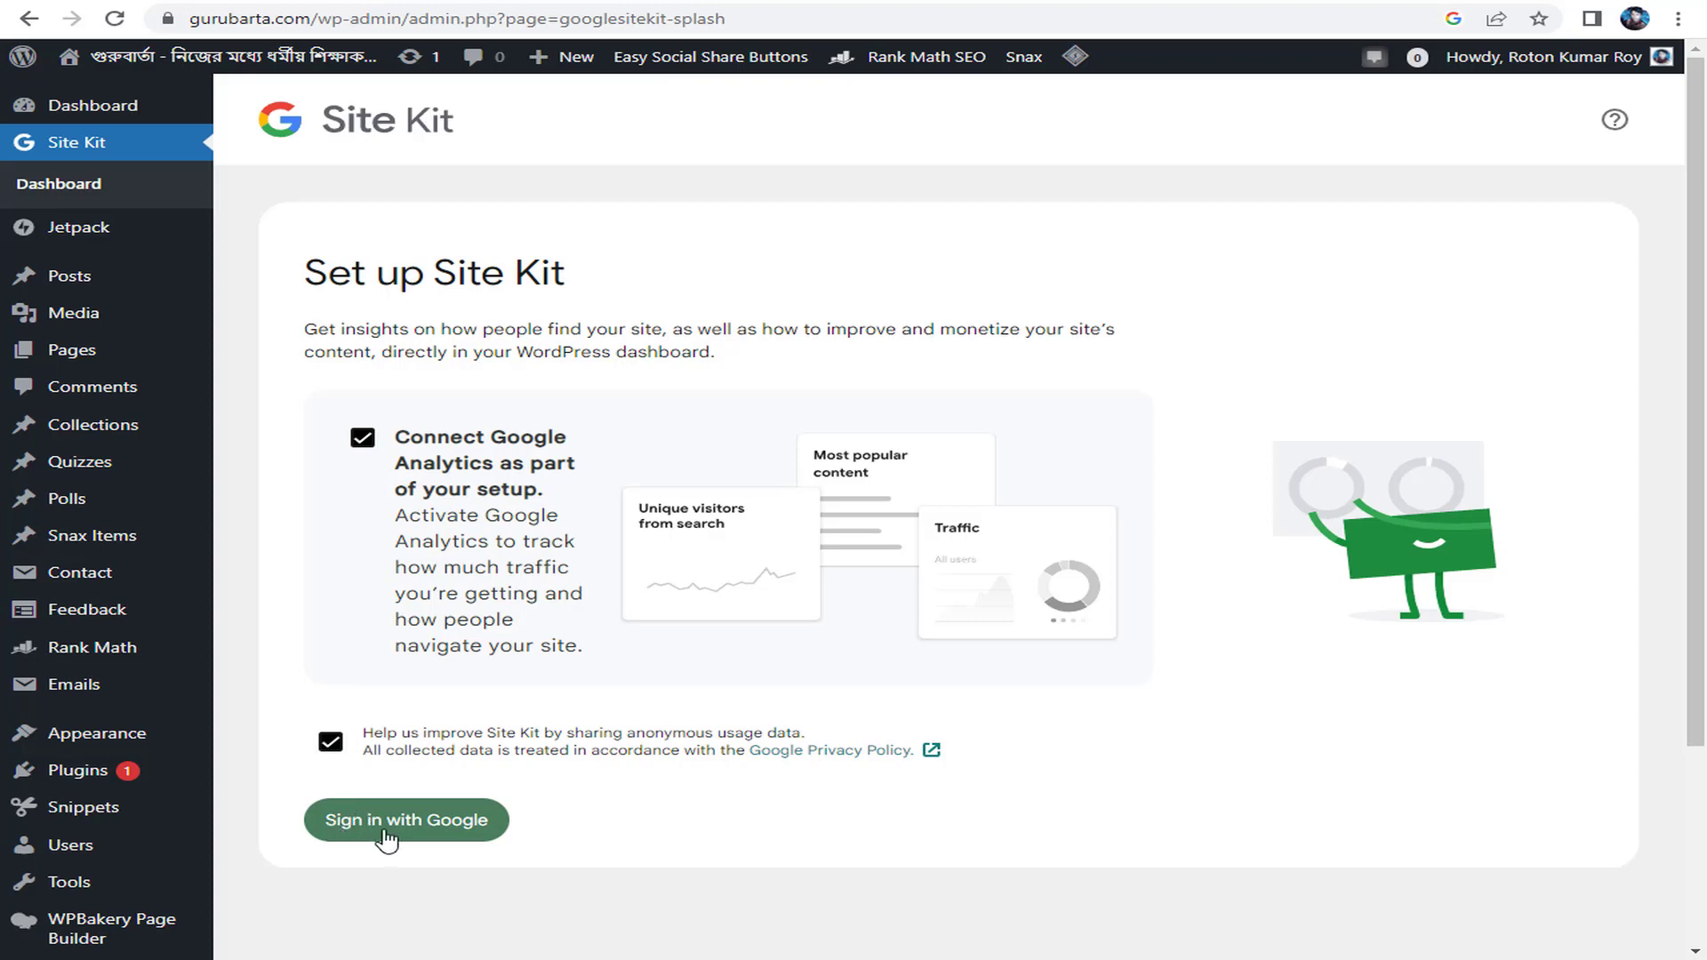
{"action": "left_click", "coordinate": [445, 832]}
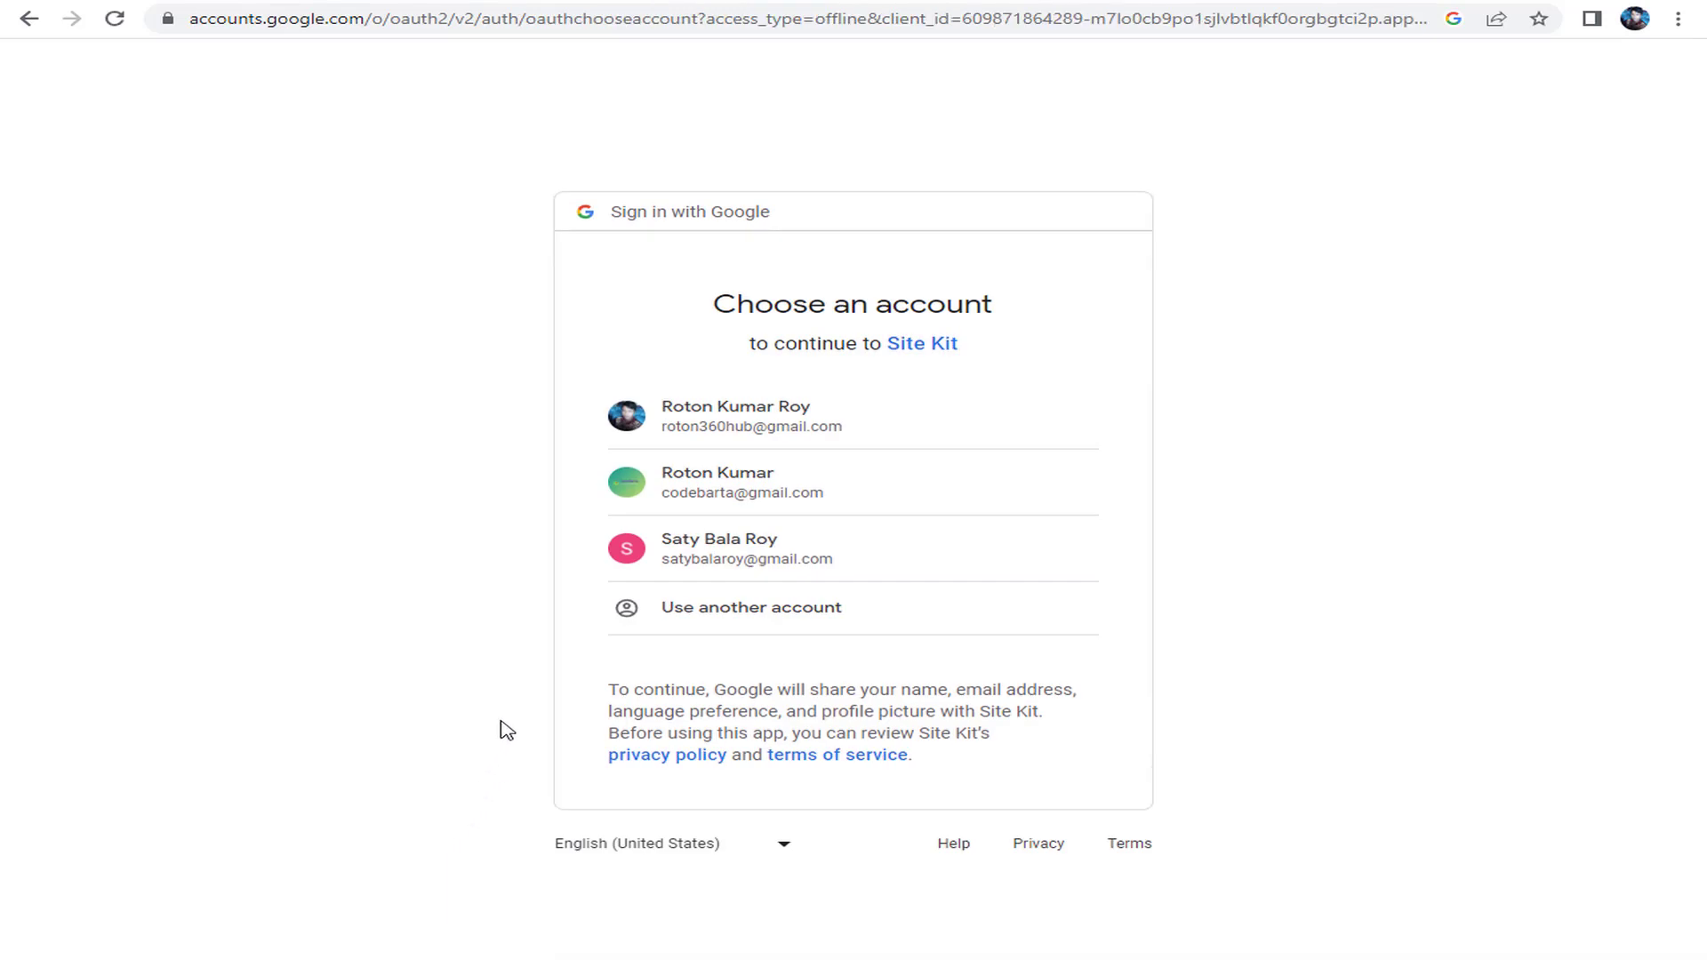
Choose the site owner's Google account and grant Site Kit all the requested access permissions
{"action": "left_click", "coordinate": [777, 578]}
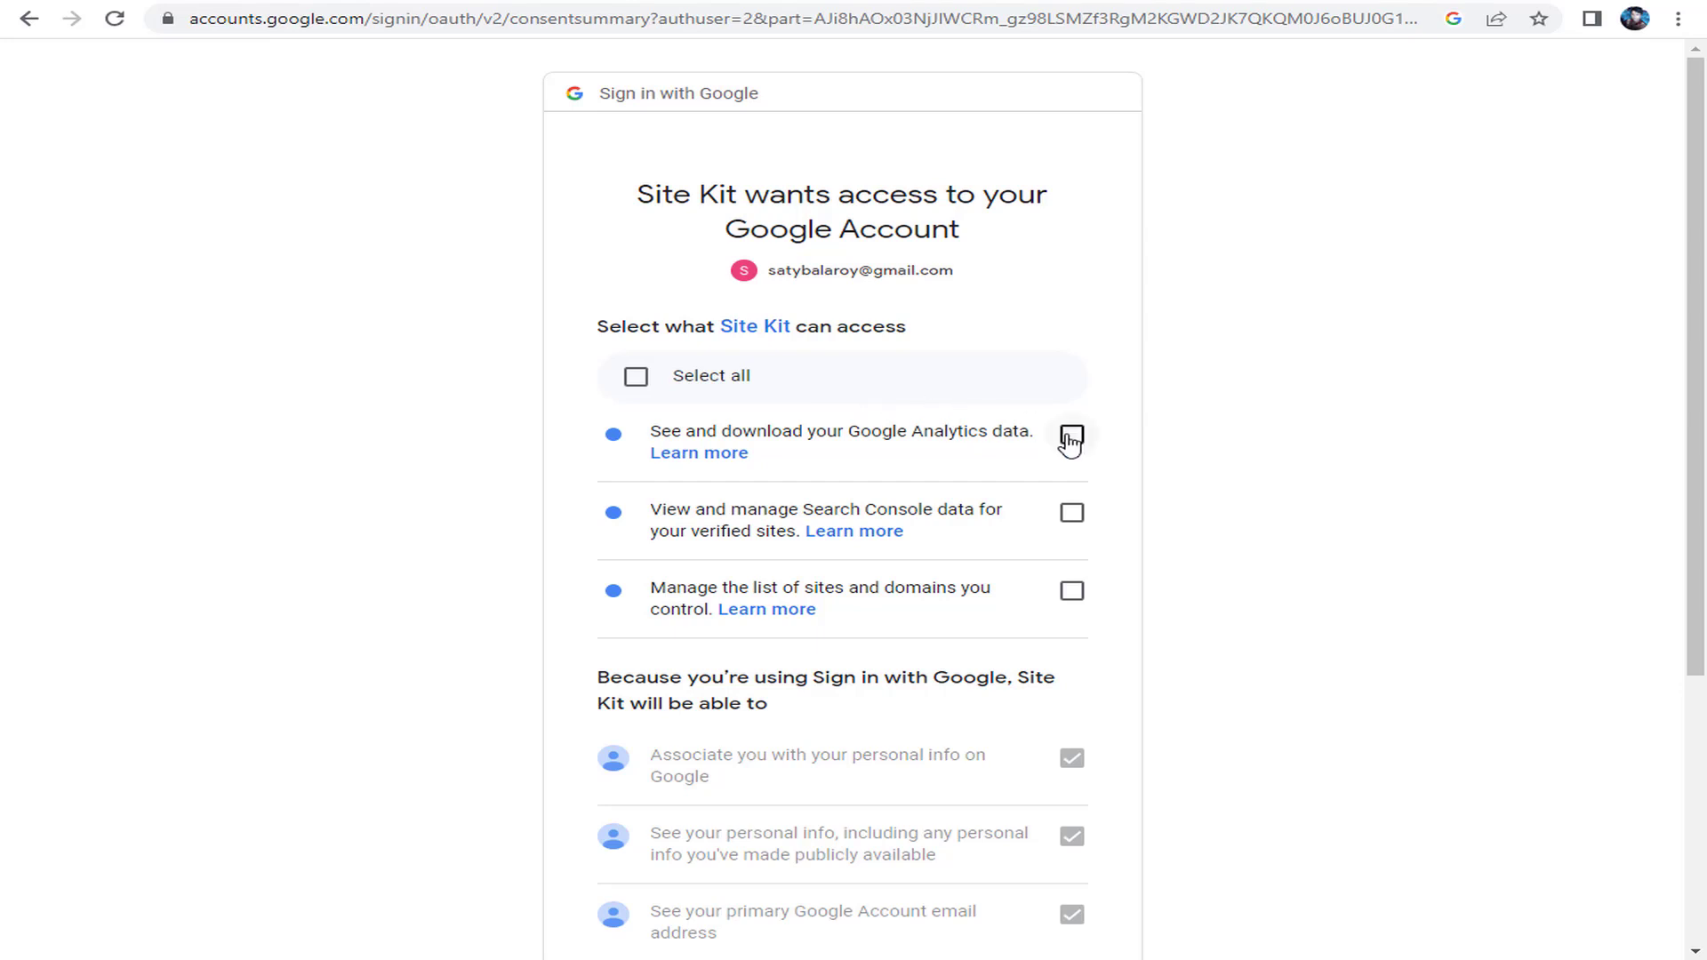
{"action": "left_click", "coordinate": [637, 377]}
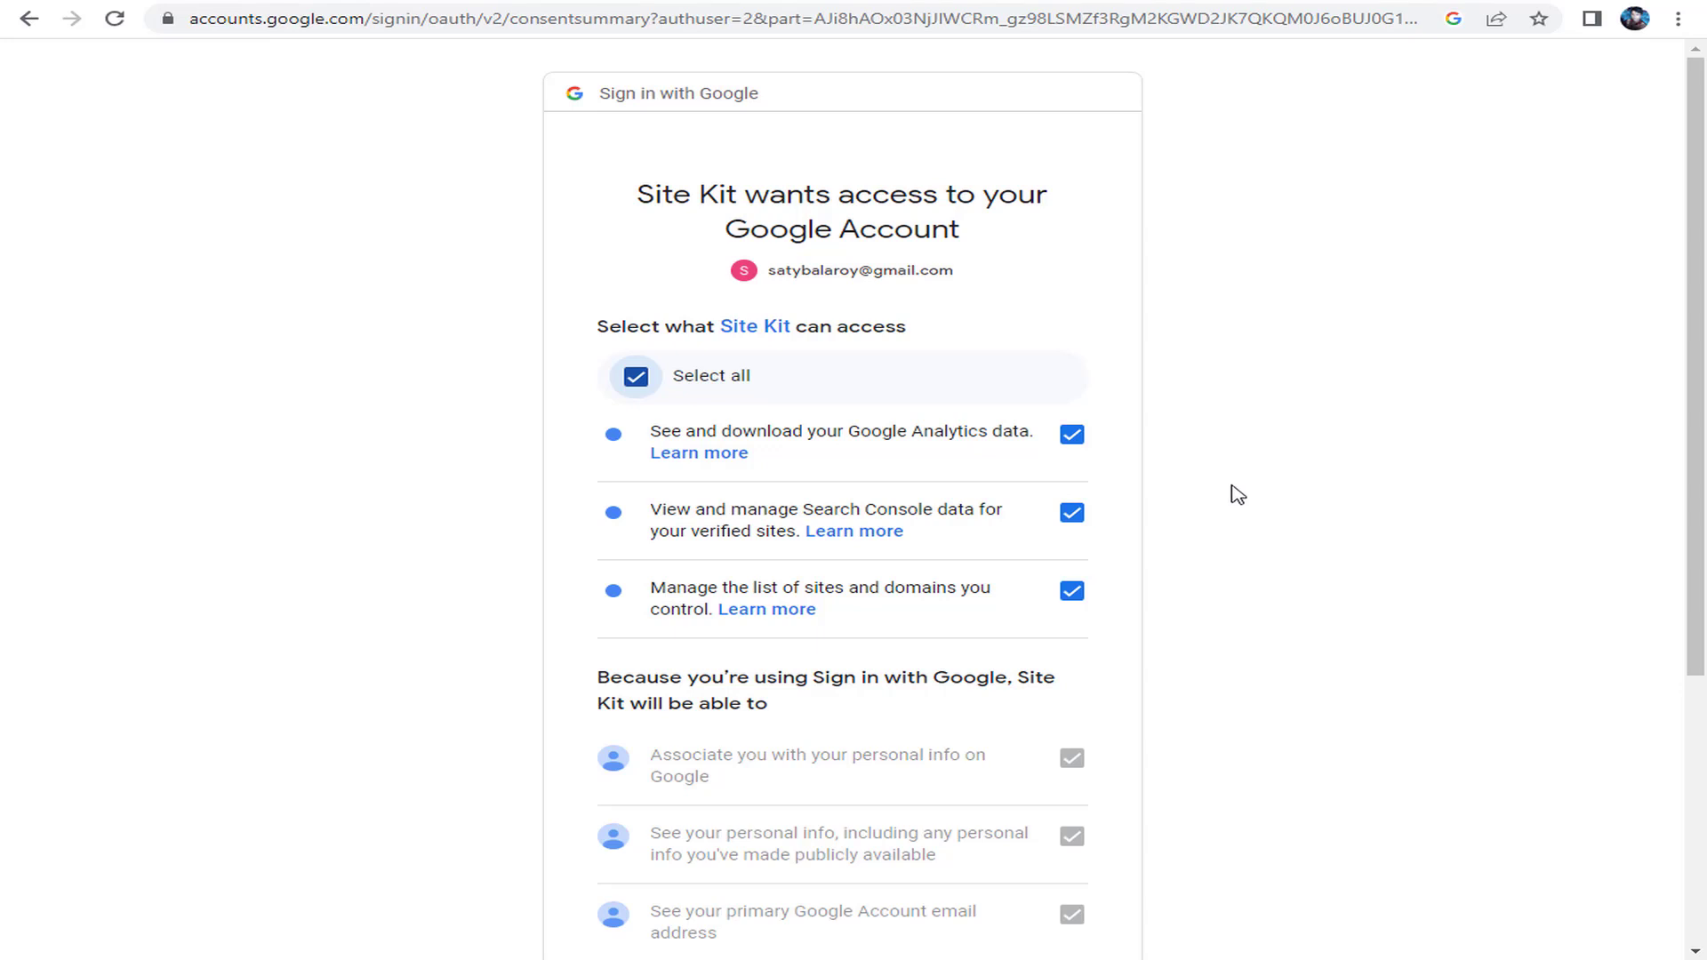
{"action": "scroll", "coordinate": [1231, 491], "scroll_direction": "down", "scroll_amount": 1}
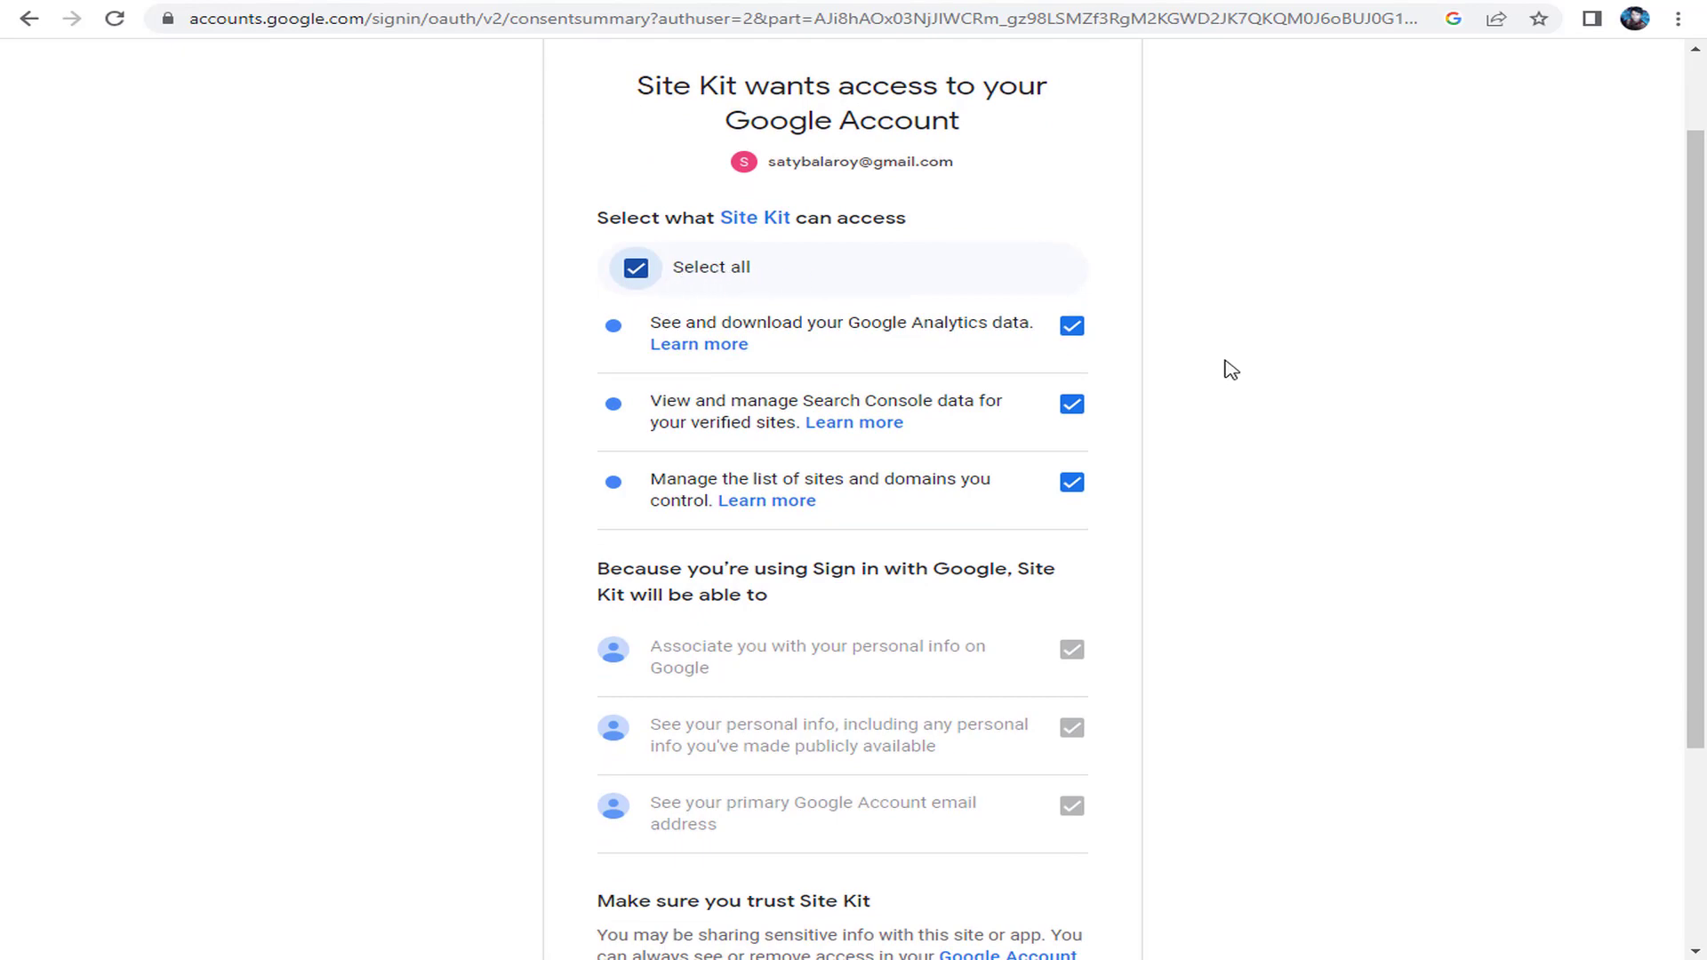
{"action": "scroll", "coordinate": [1228, 409], "scroll_direction": "down", "scroll_amount": 3}
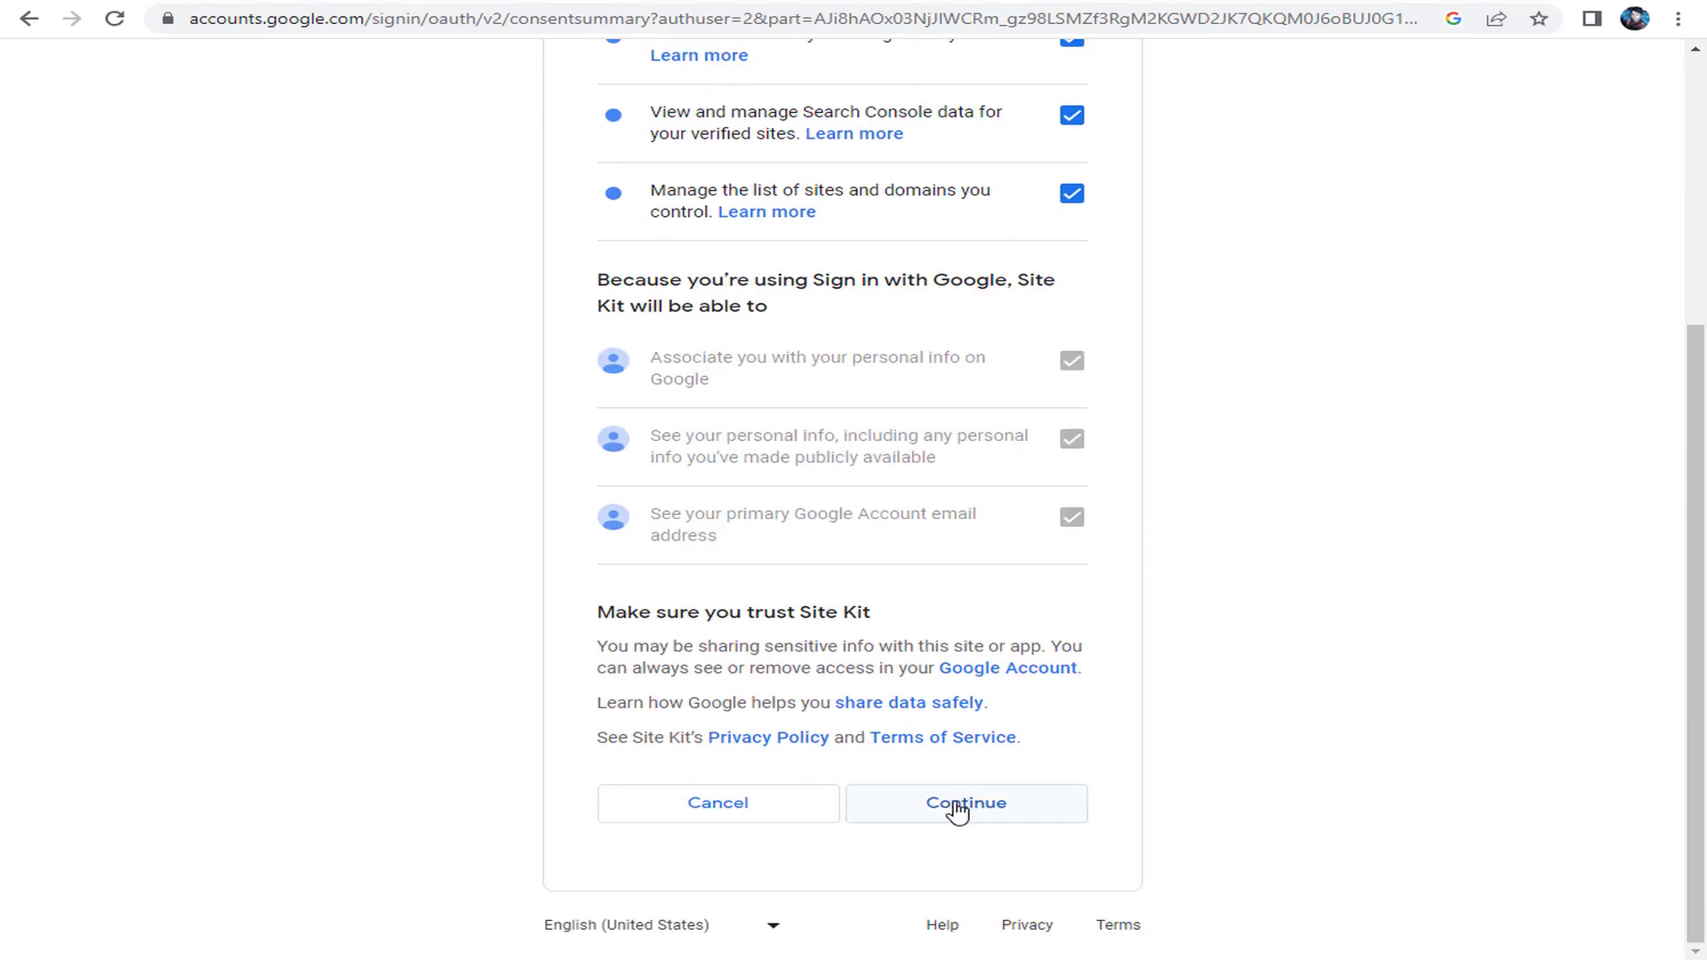
{"action": "left_click", "coordinate": [971, 806]}
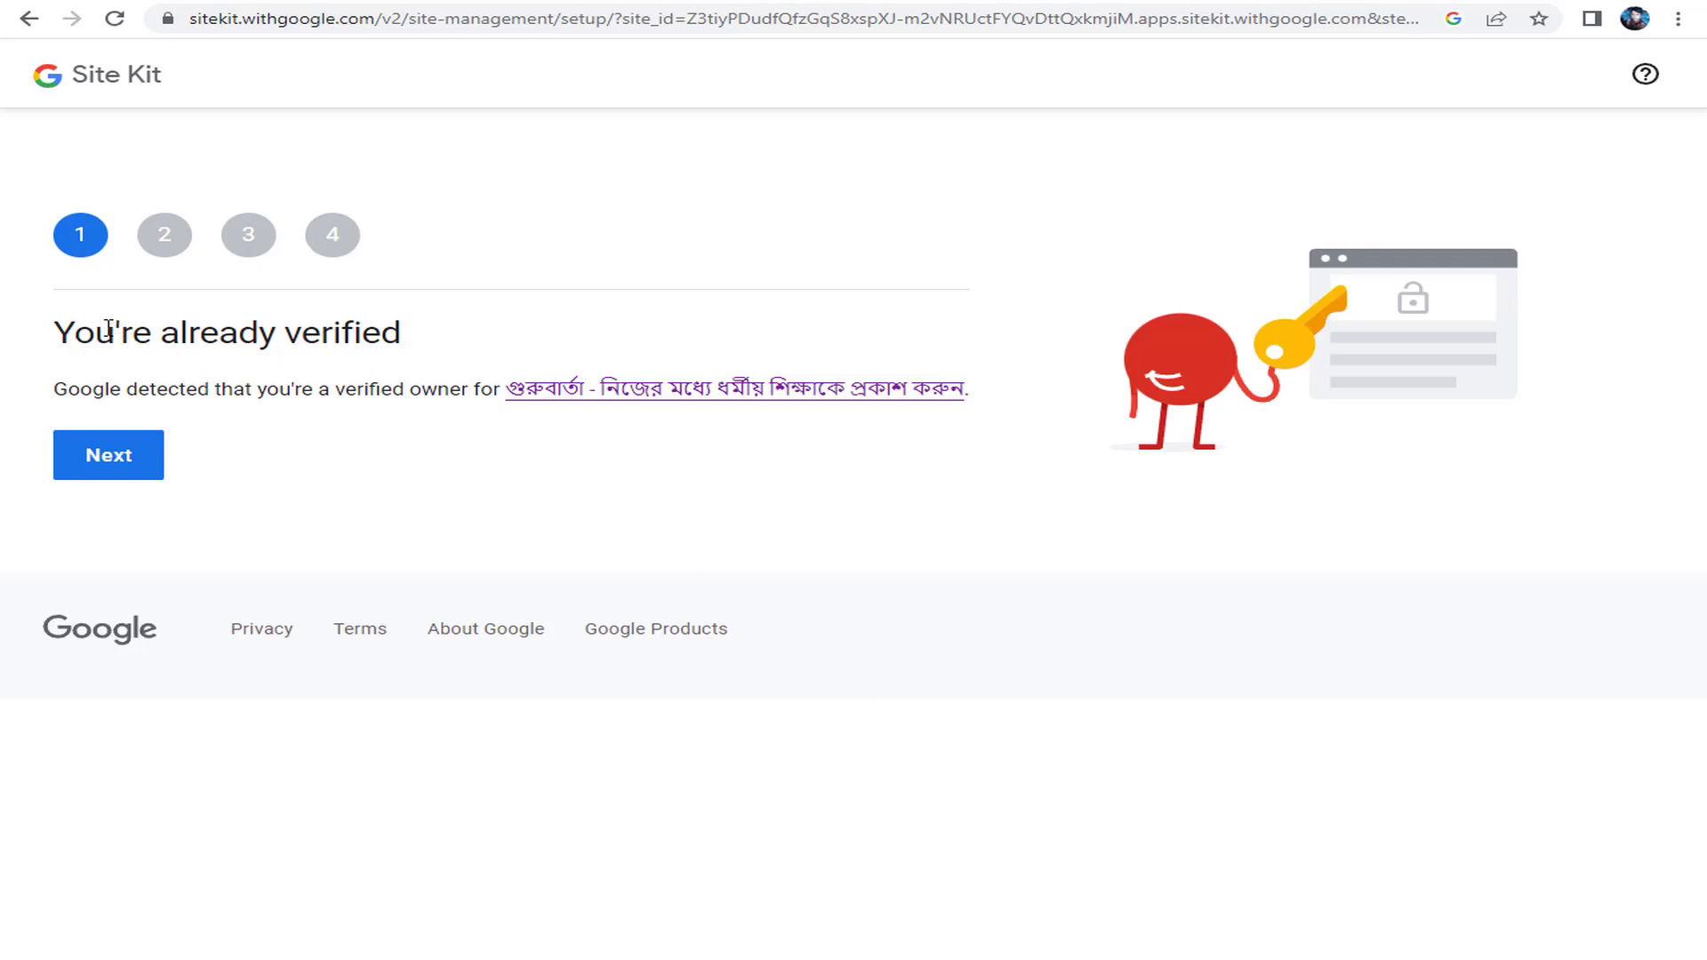
Complete the four-stage Site Kit setup, allowing the site to access Google Account data for dashboard metrics
{"action": "left_click_drag", "start_coordinate": [107, 327], "coordinate": [355, 325]}
{"action": "left_click", "coordinate": [355, 325]}
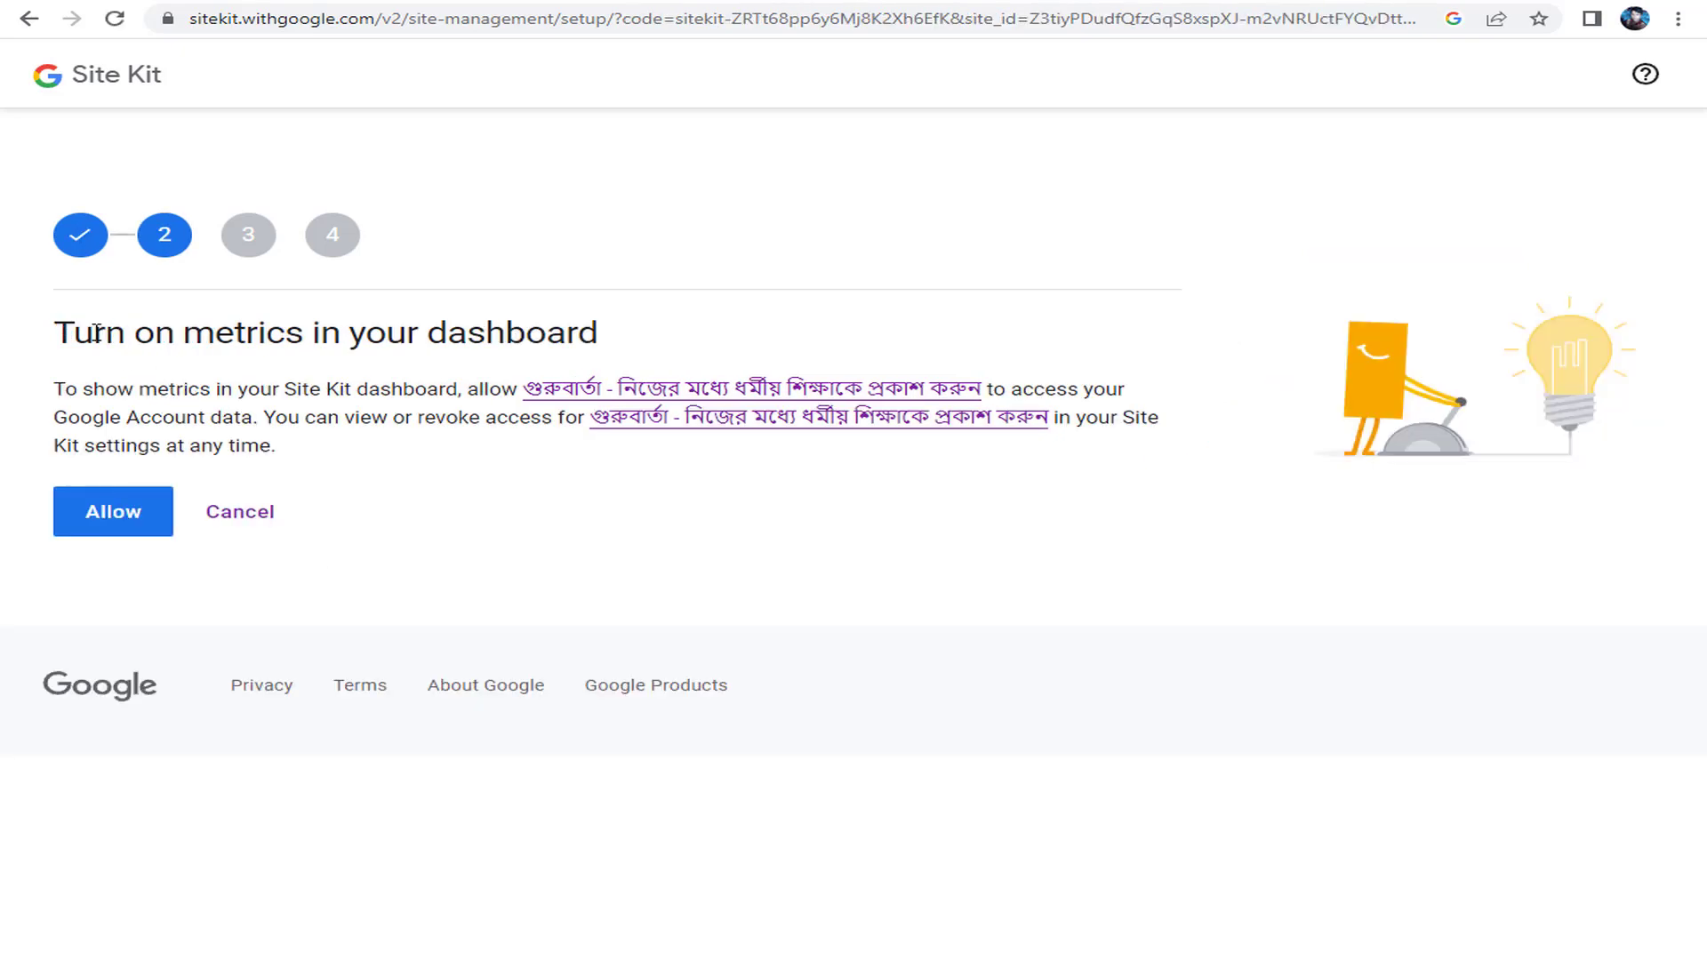
{"action": "left_click_drag", "start_coordinate": [95, 332], "coordinate": [525, 332]}
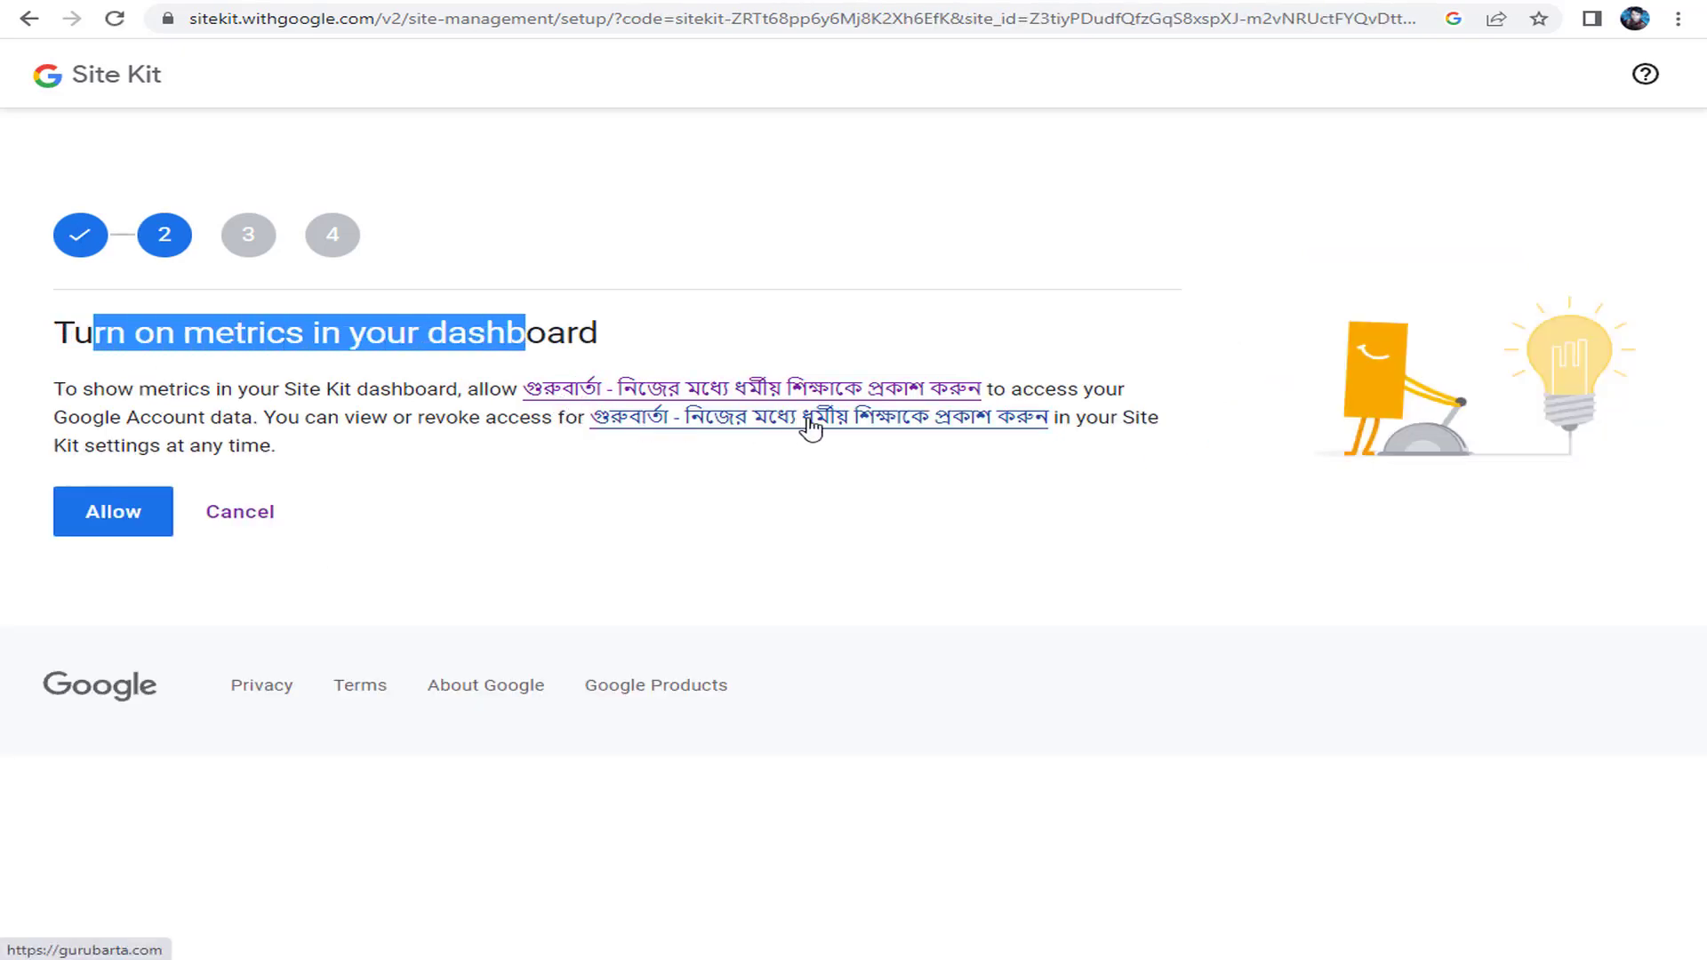
{"action": "left_click_drag", "start_coordinate": [140, 390], "coordinate": [251, 407]}
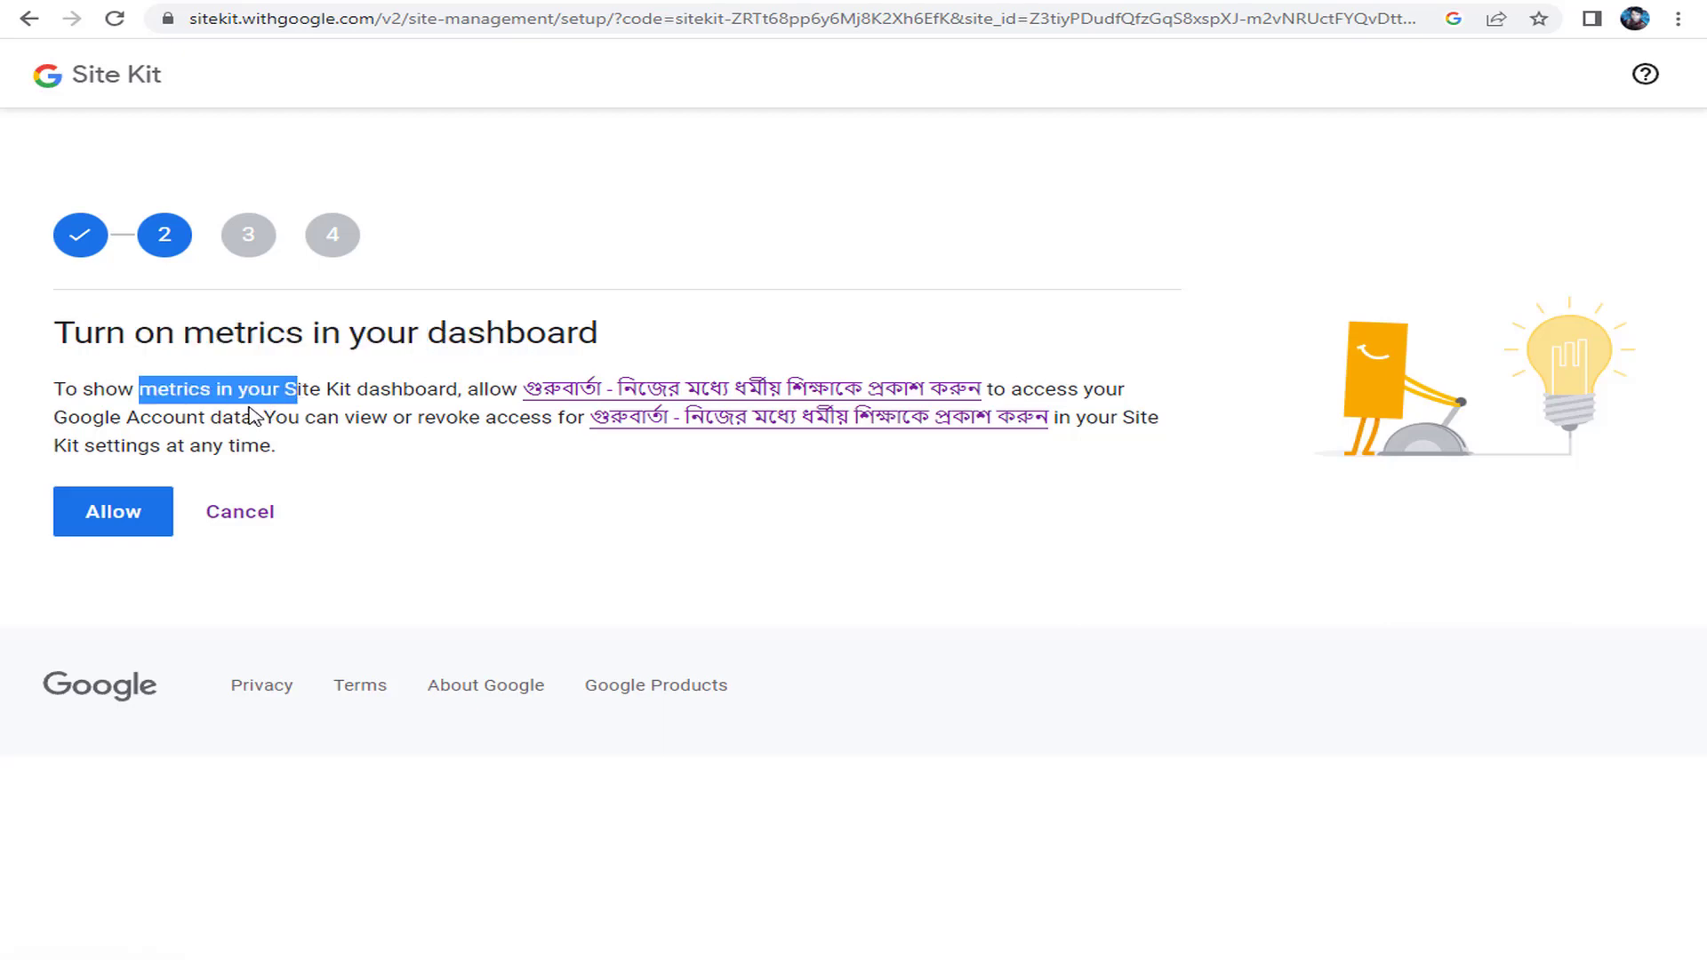
{"action": "left_click", "coordinate": [318, 407]}
{"action": "left_click", "coordinate": [142, 508]}
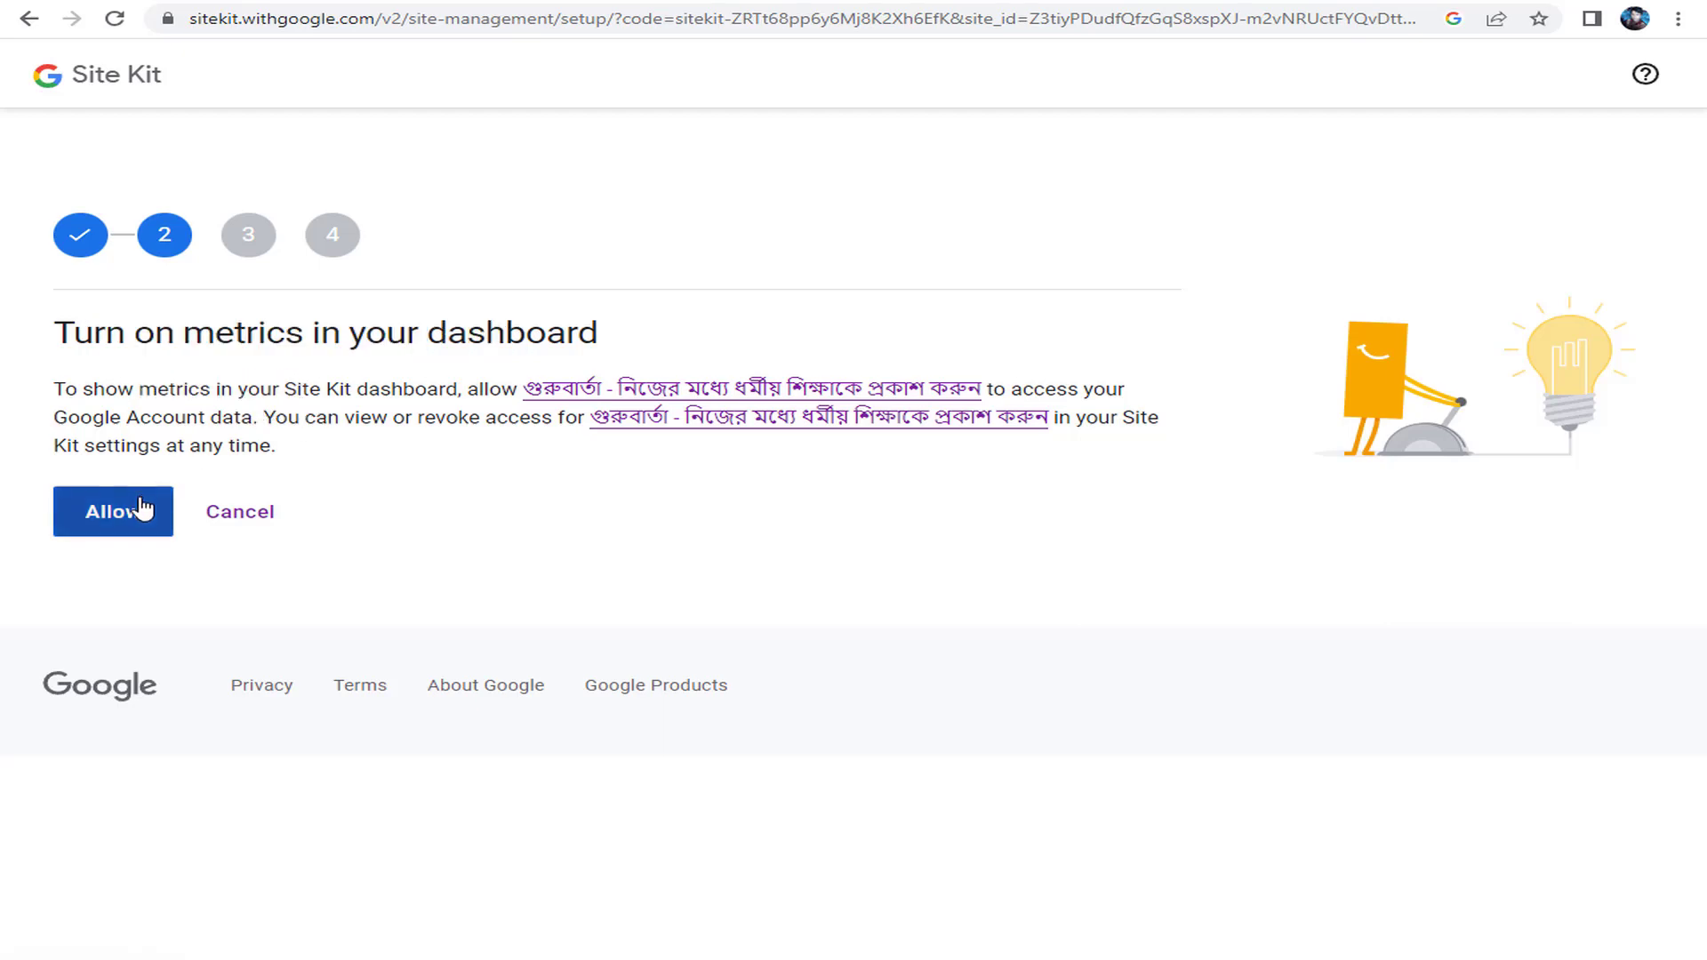
{"action": "left_click", "coordinate": [107, 512]}
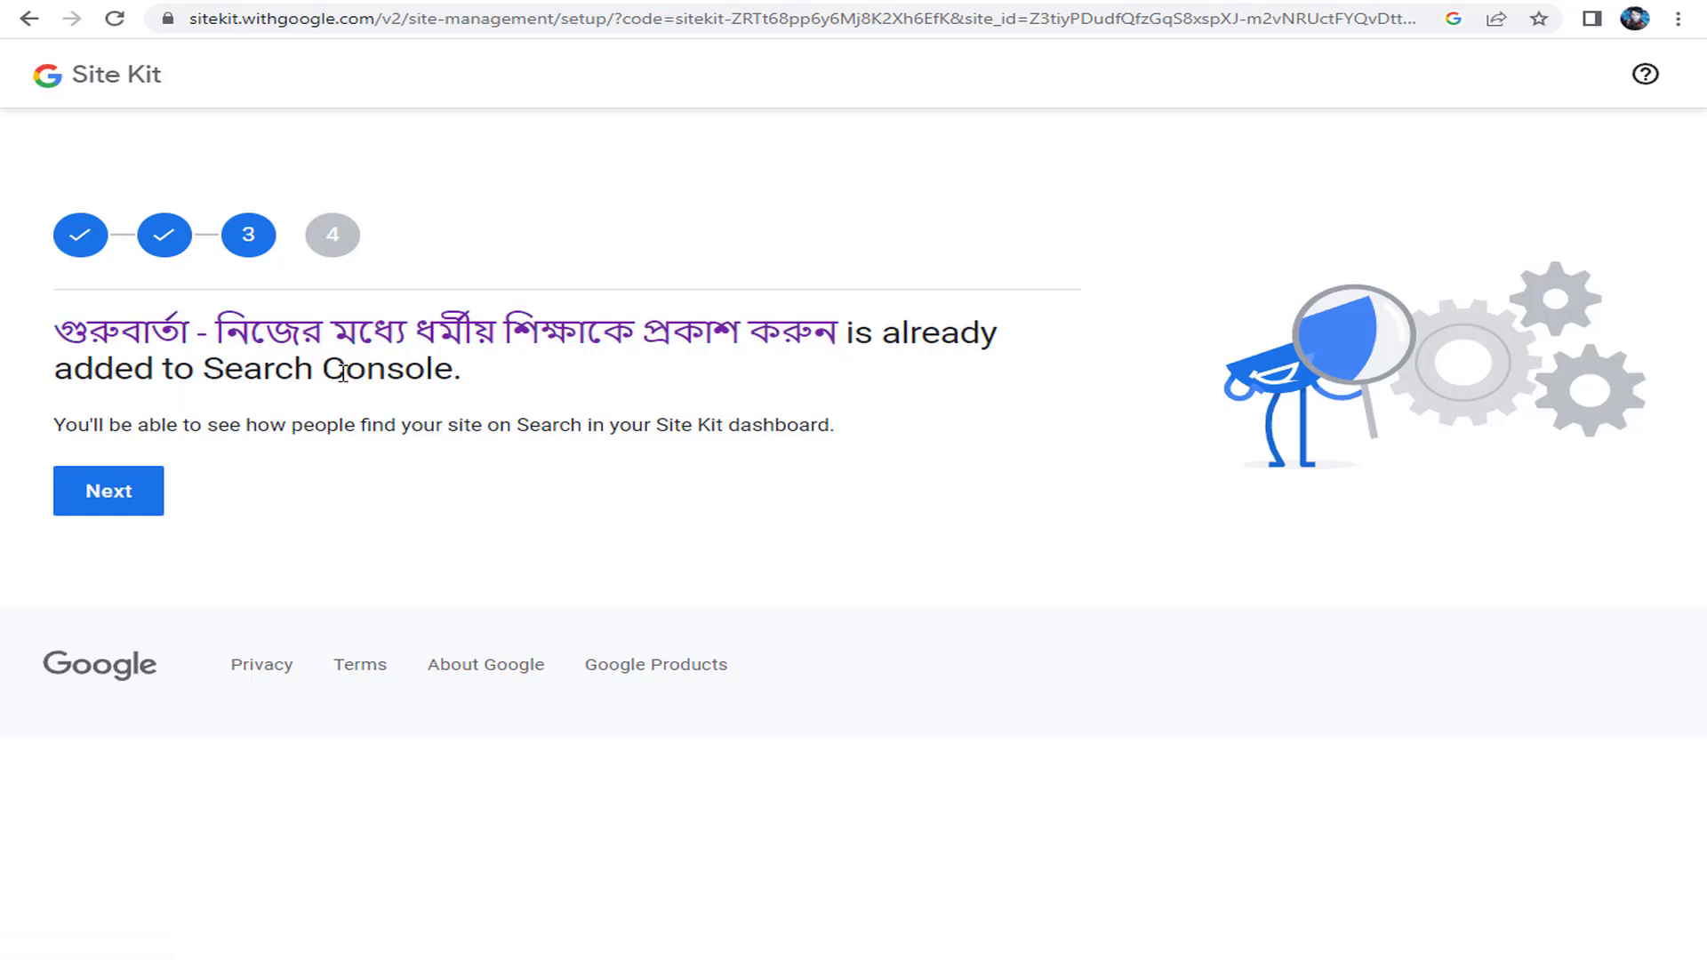
{"action": "left_click", "coordinate": [153, 480]}
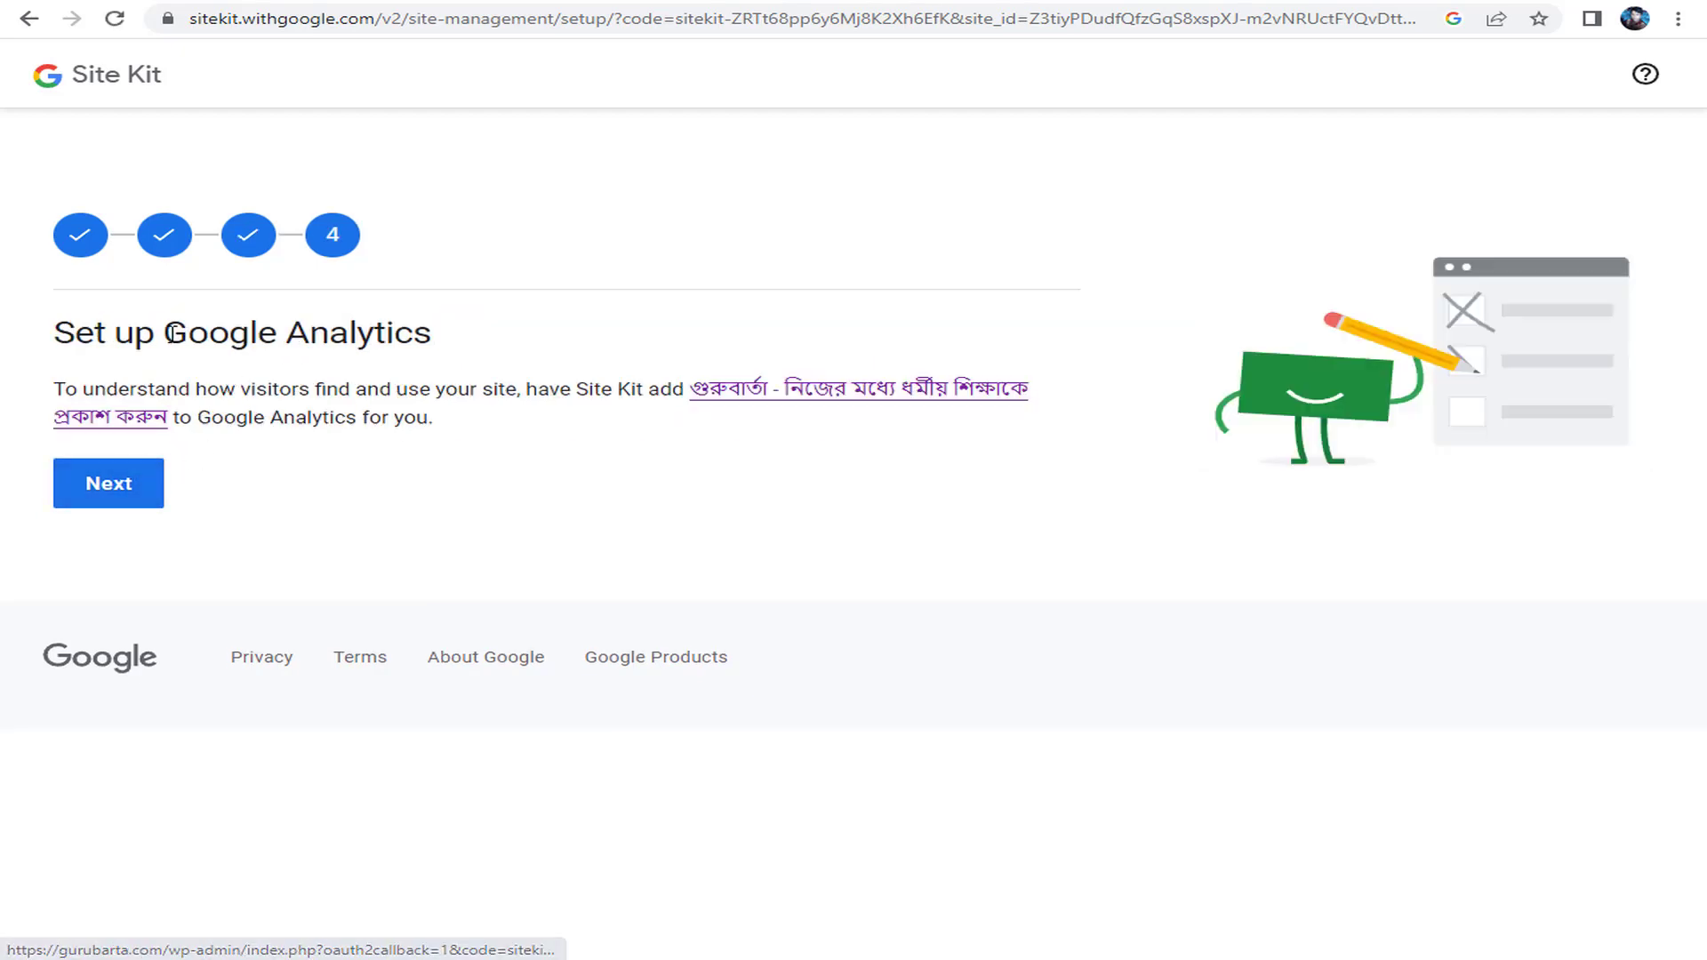
{"action": "left_click", "coordinate": [141, 486]}
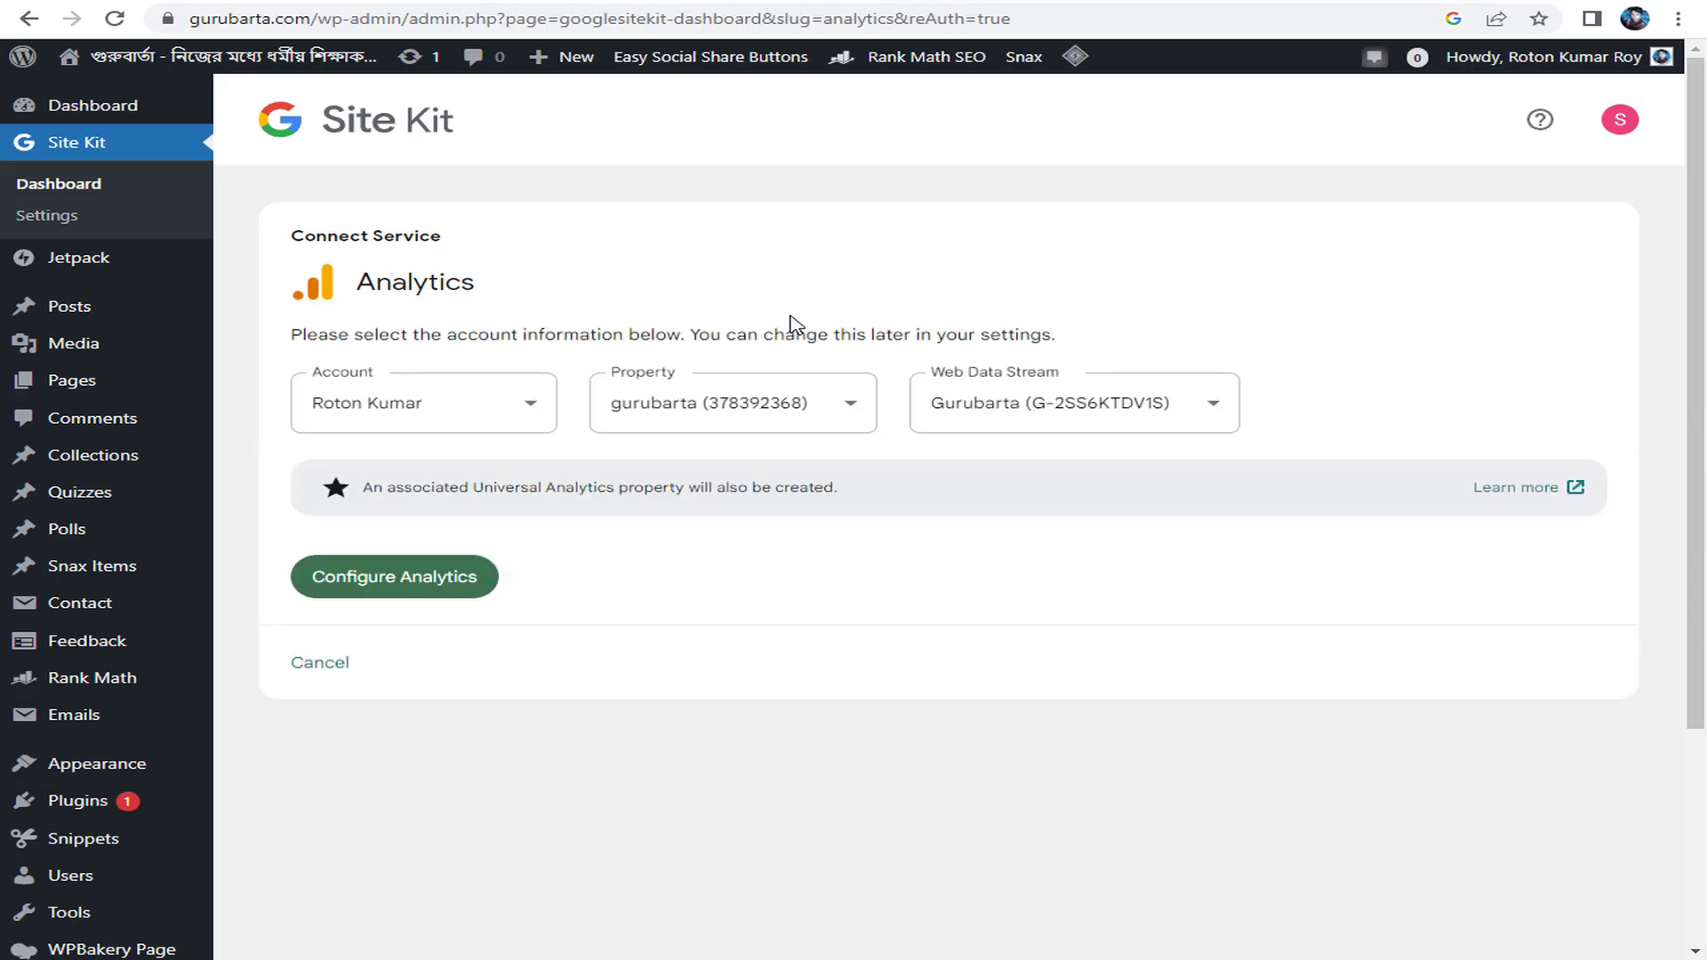
Select the existing Analytics account, the gurubarta property and the Gurubarta web data stream for the connection
{"action": "left_click", "coordinate": [504, 407]}
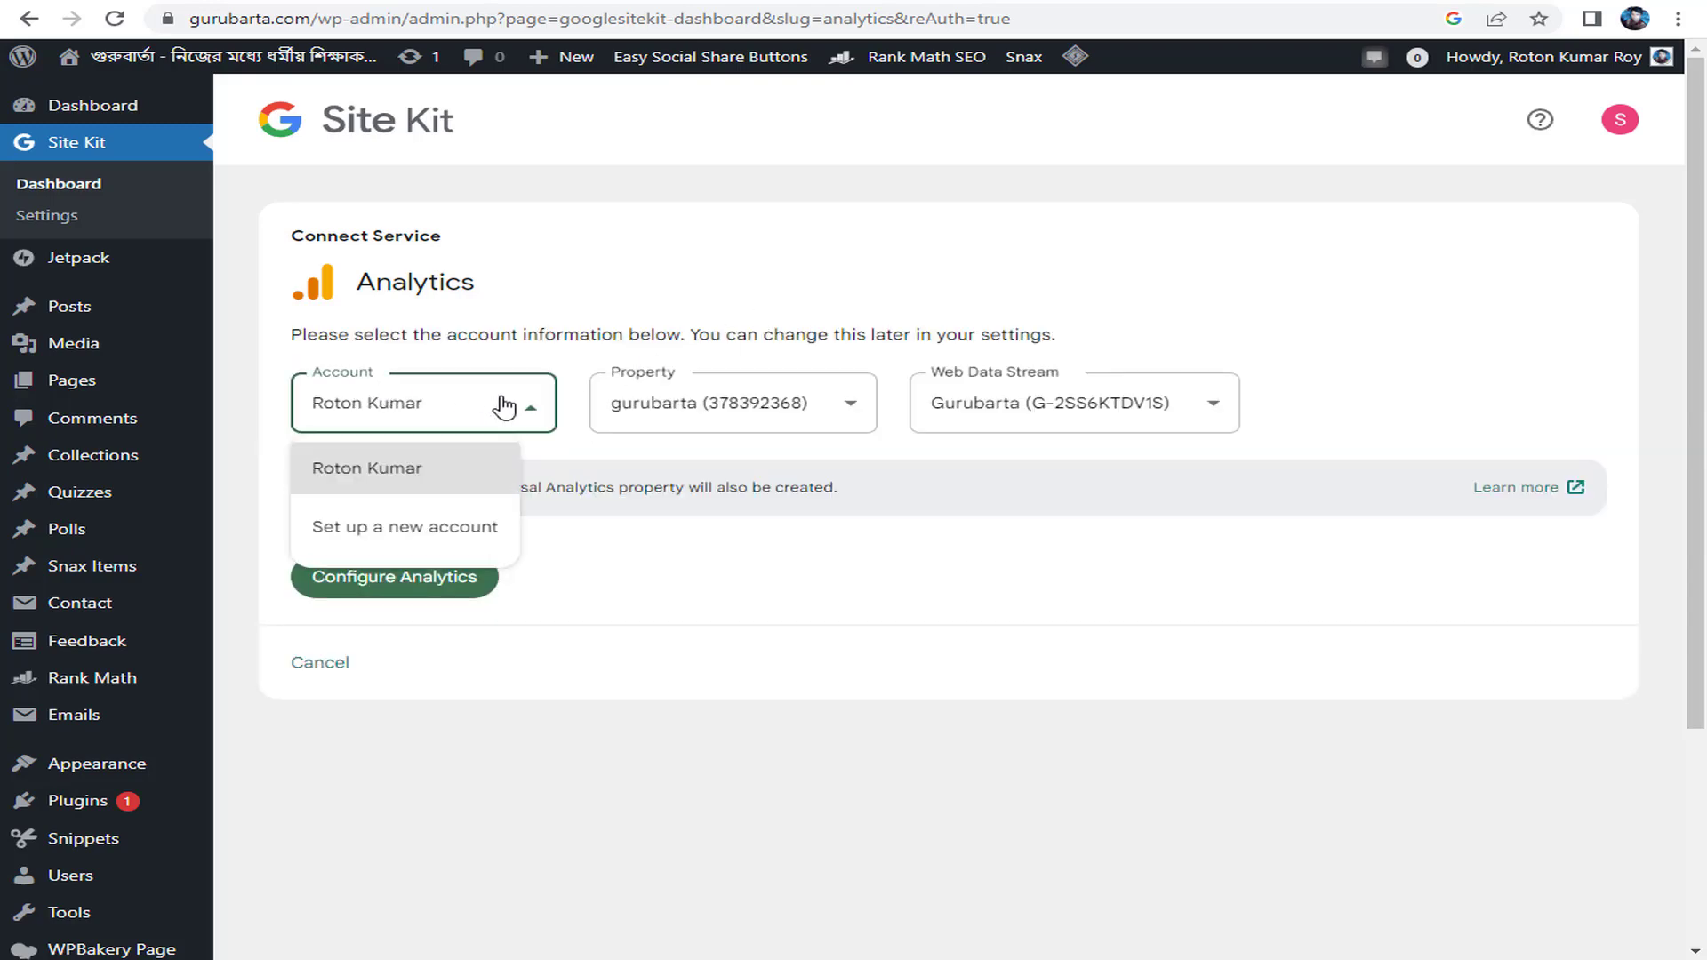
{"action": "left_click", "coordinate": [377, 480]}
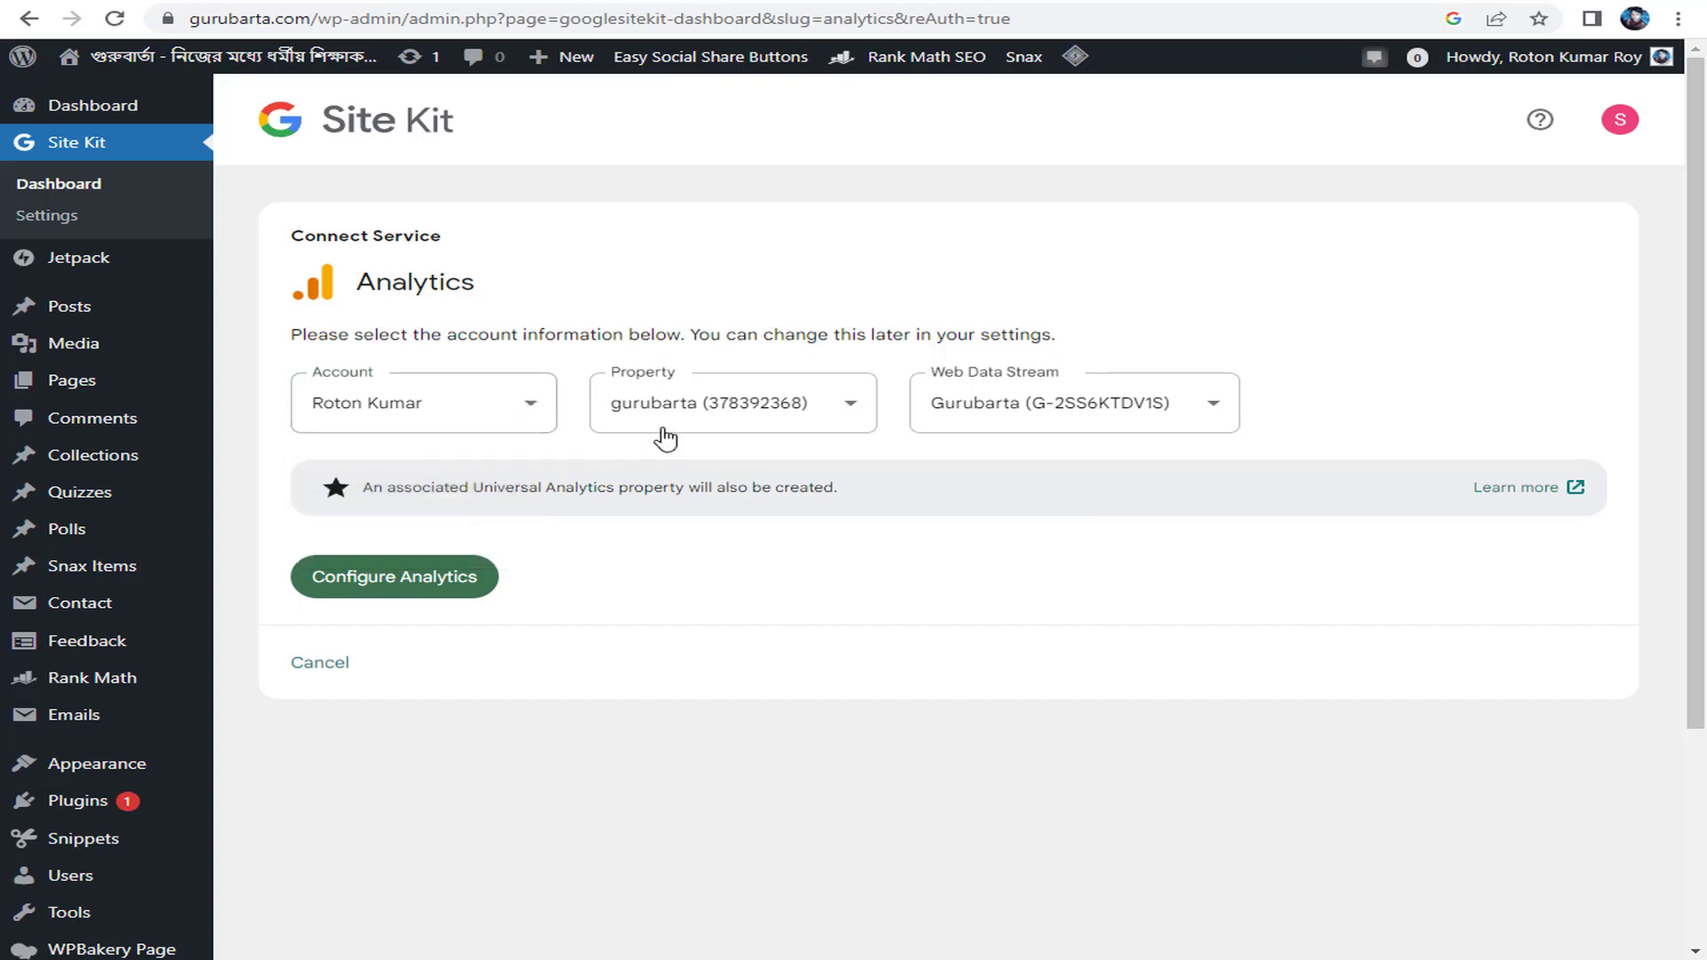
{"action": "left_click", "coordinate": [682, 413]}
{"action": "left_click", "coordinate": [708, 483]}
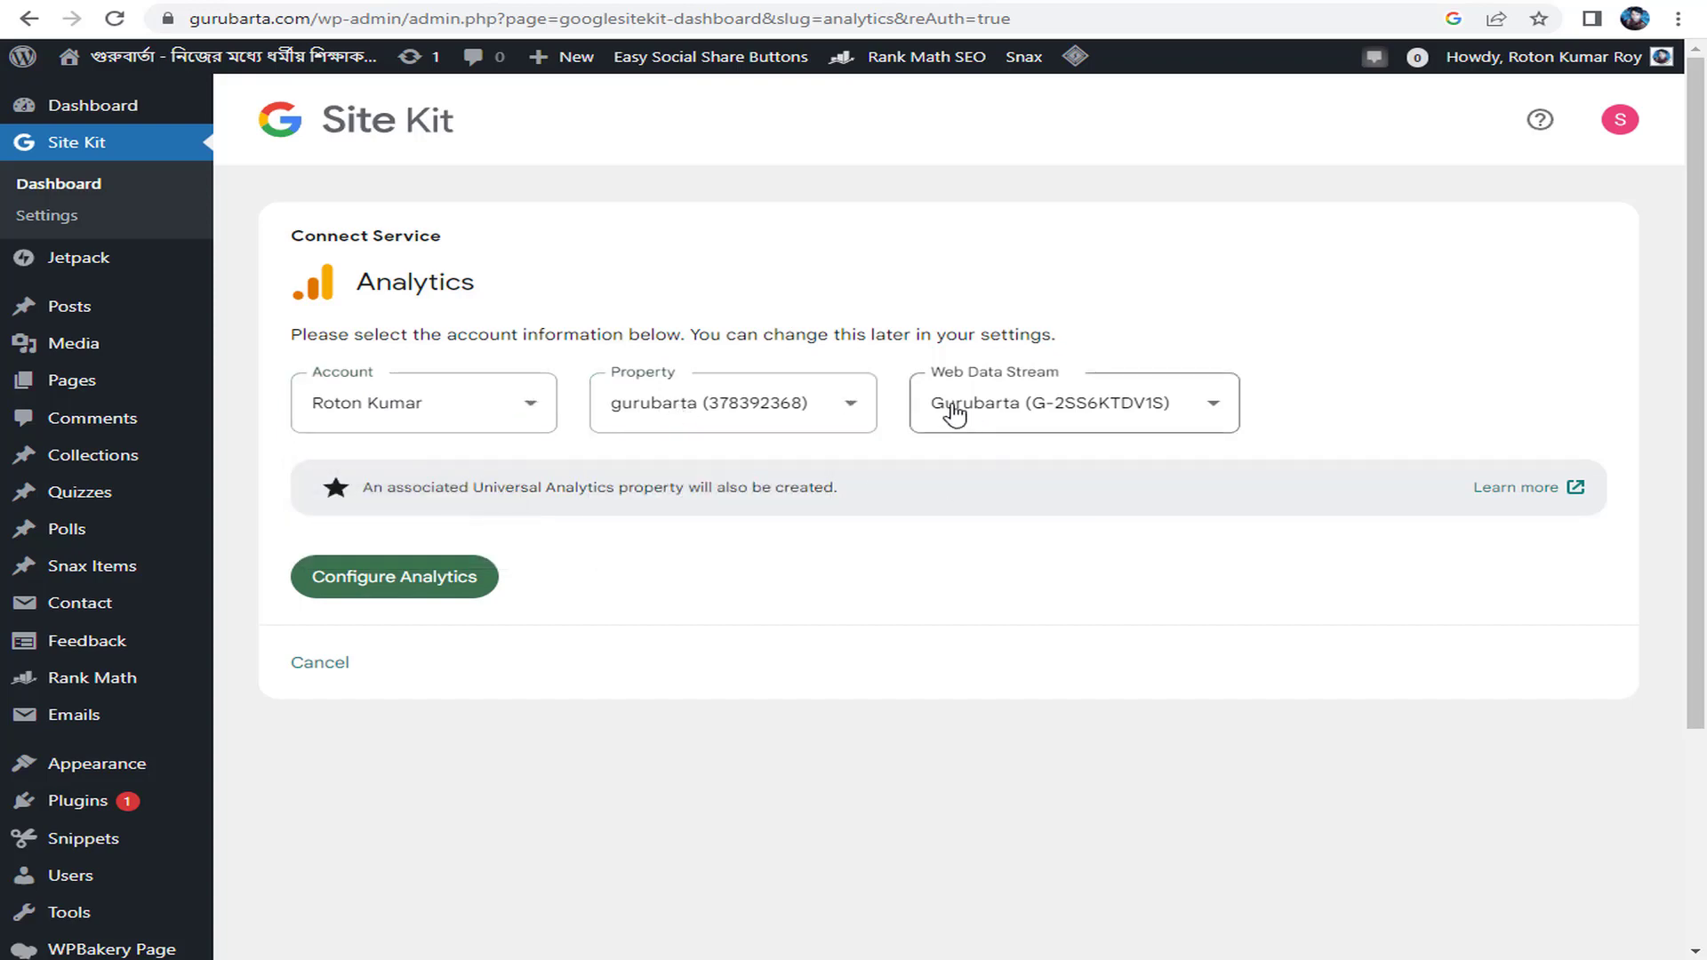
{"action": "left_click", "coordinate": [1002, 429]}
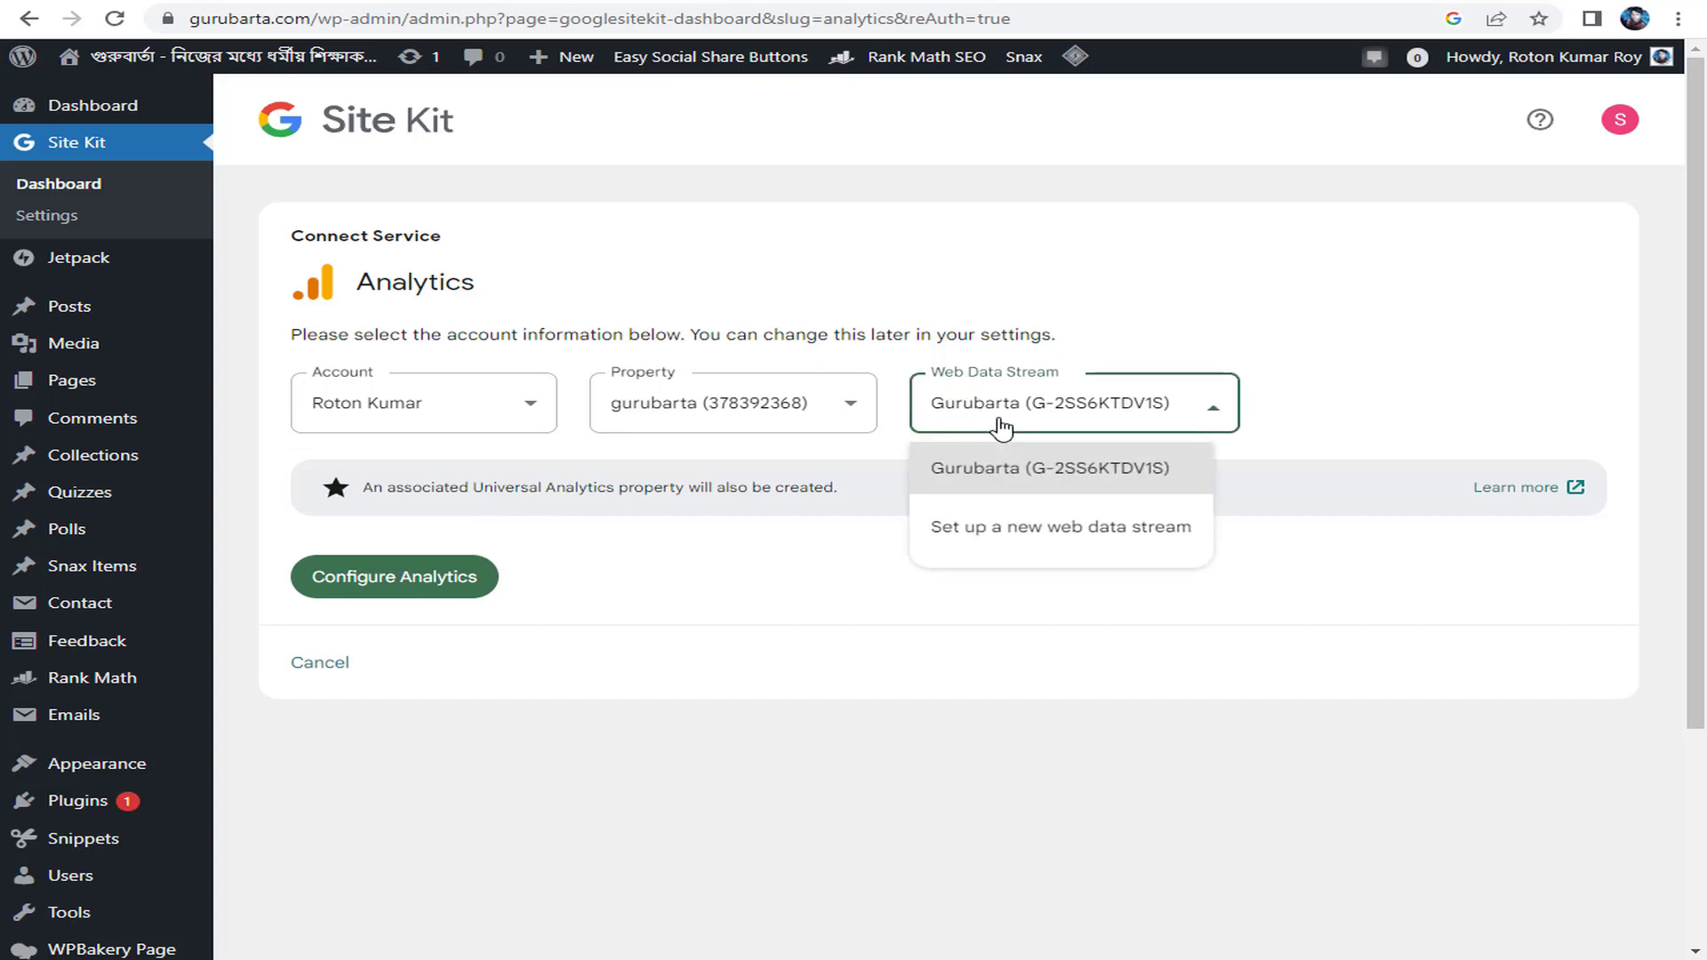
{"action": "left_click", "coordinate": [1061, 481]}
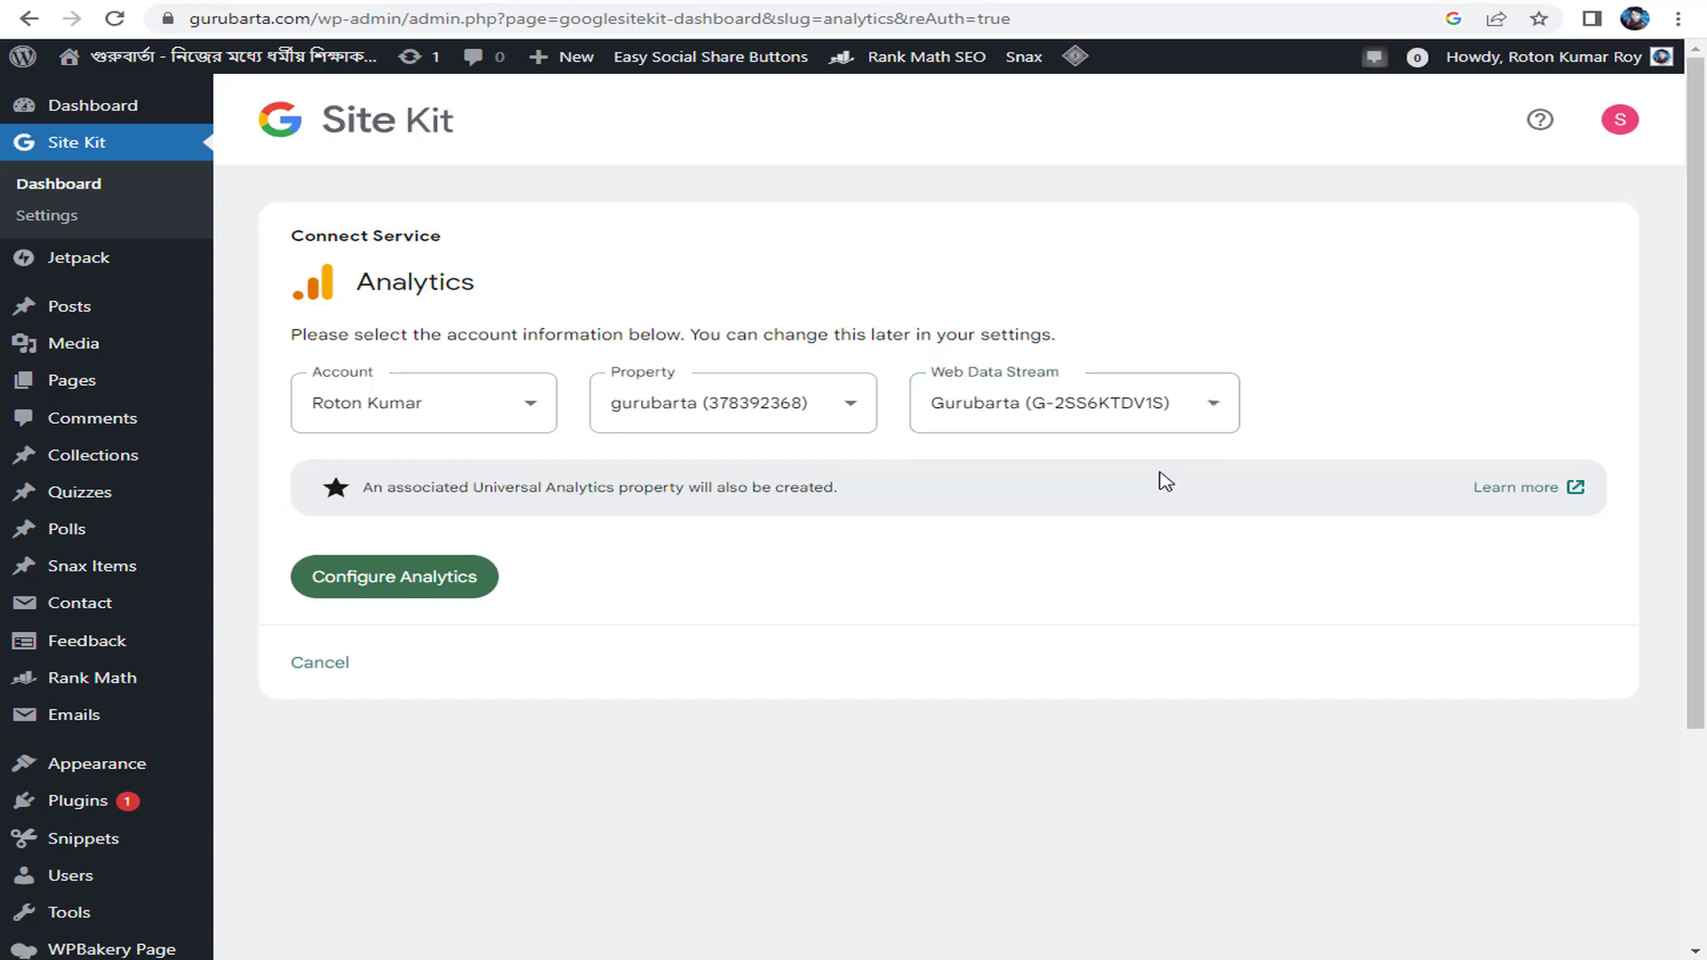
Configure Analytics with the selected account details and grant Site Kit additional access to edit Google Analytics management entities using the site owner's account
{"action": "left_click", "coordinate": [439, 589]}
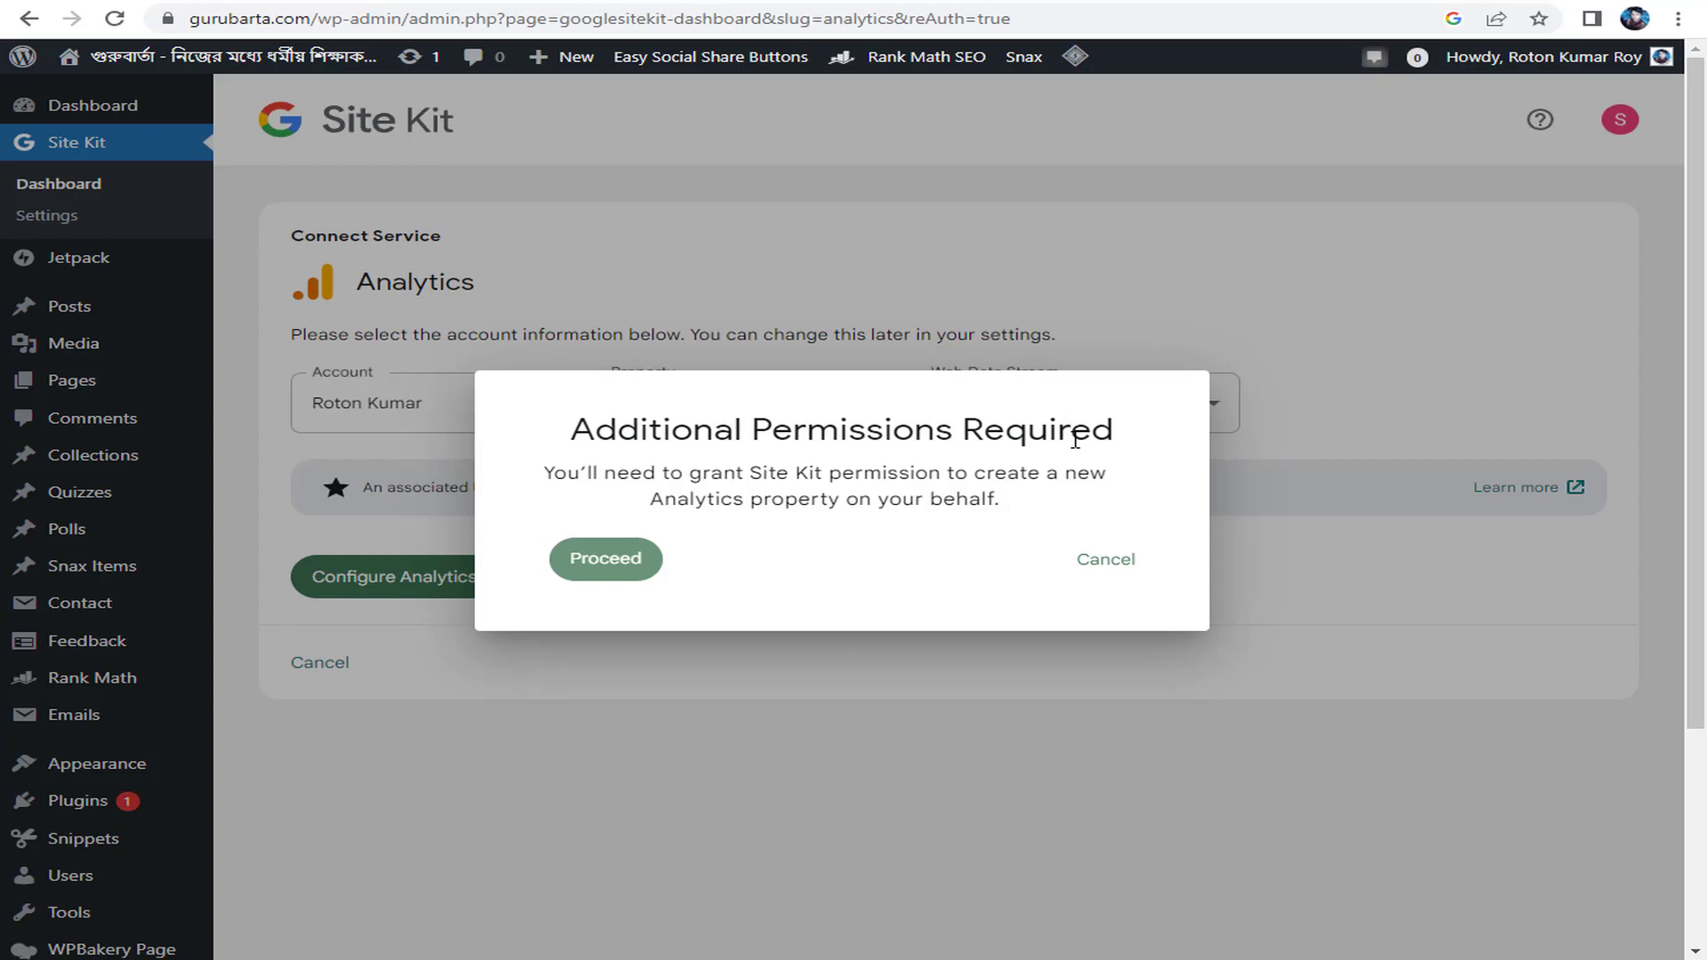
{"action": "left_click", "coordinate": [606, 560]}
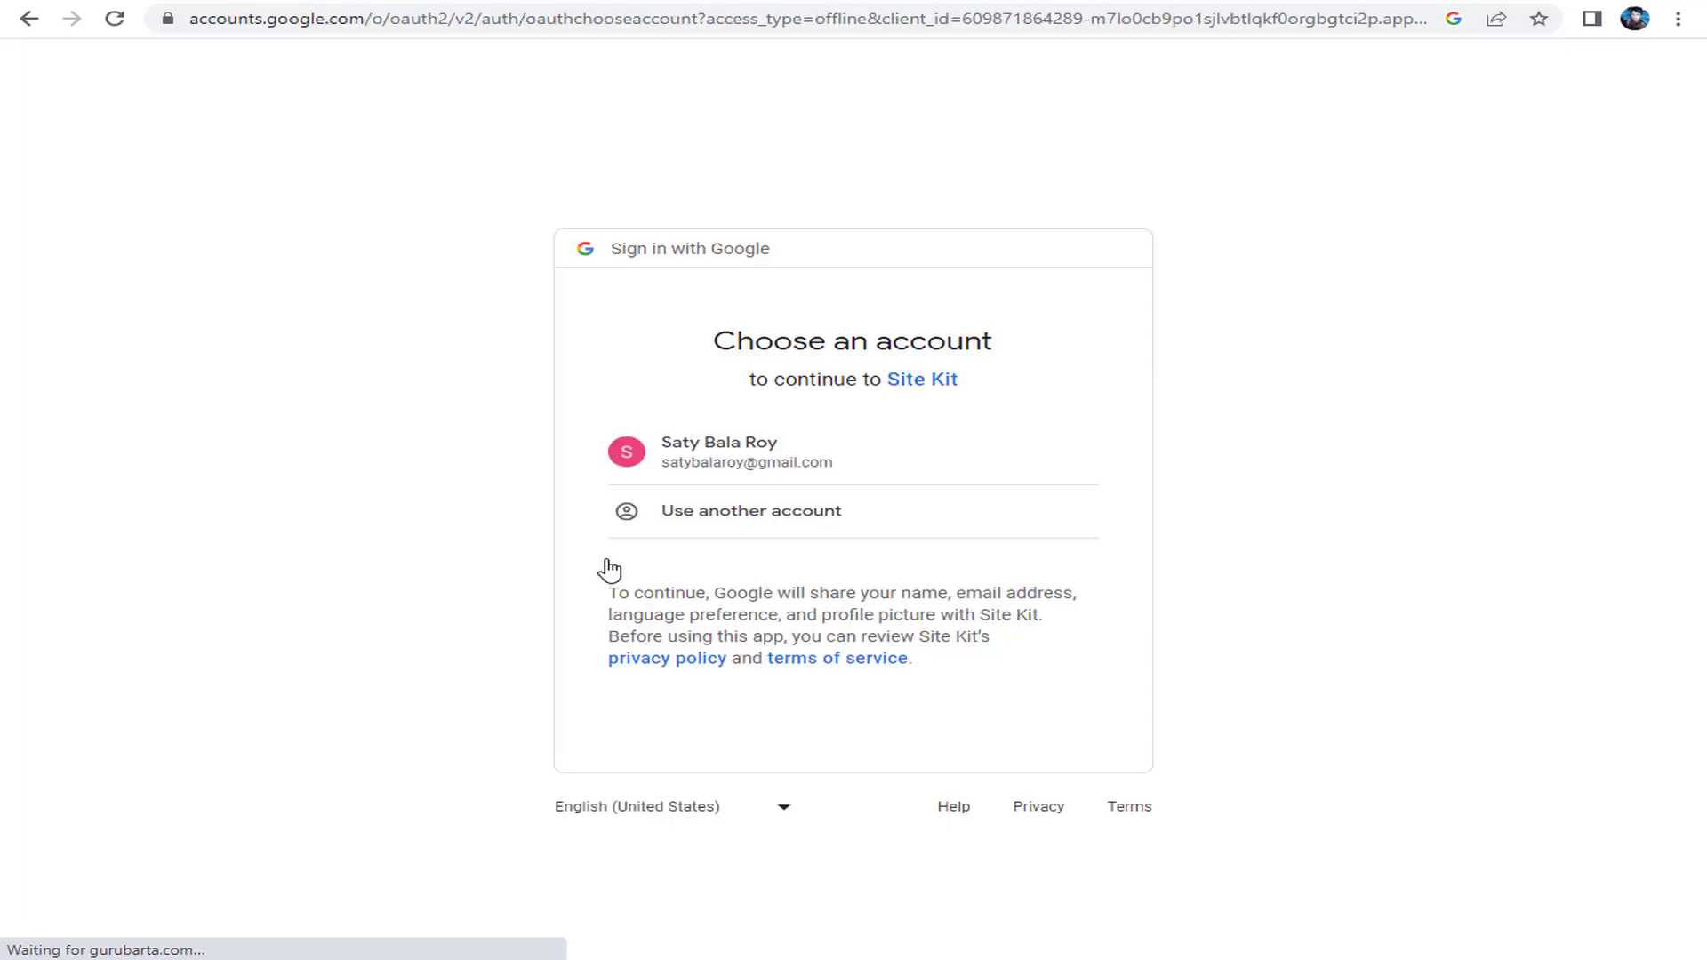
{"action": "left_click", "coordinate": [709, 451]}
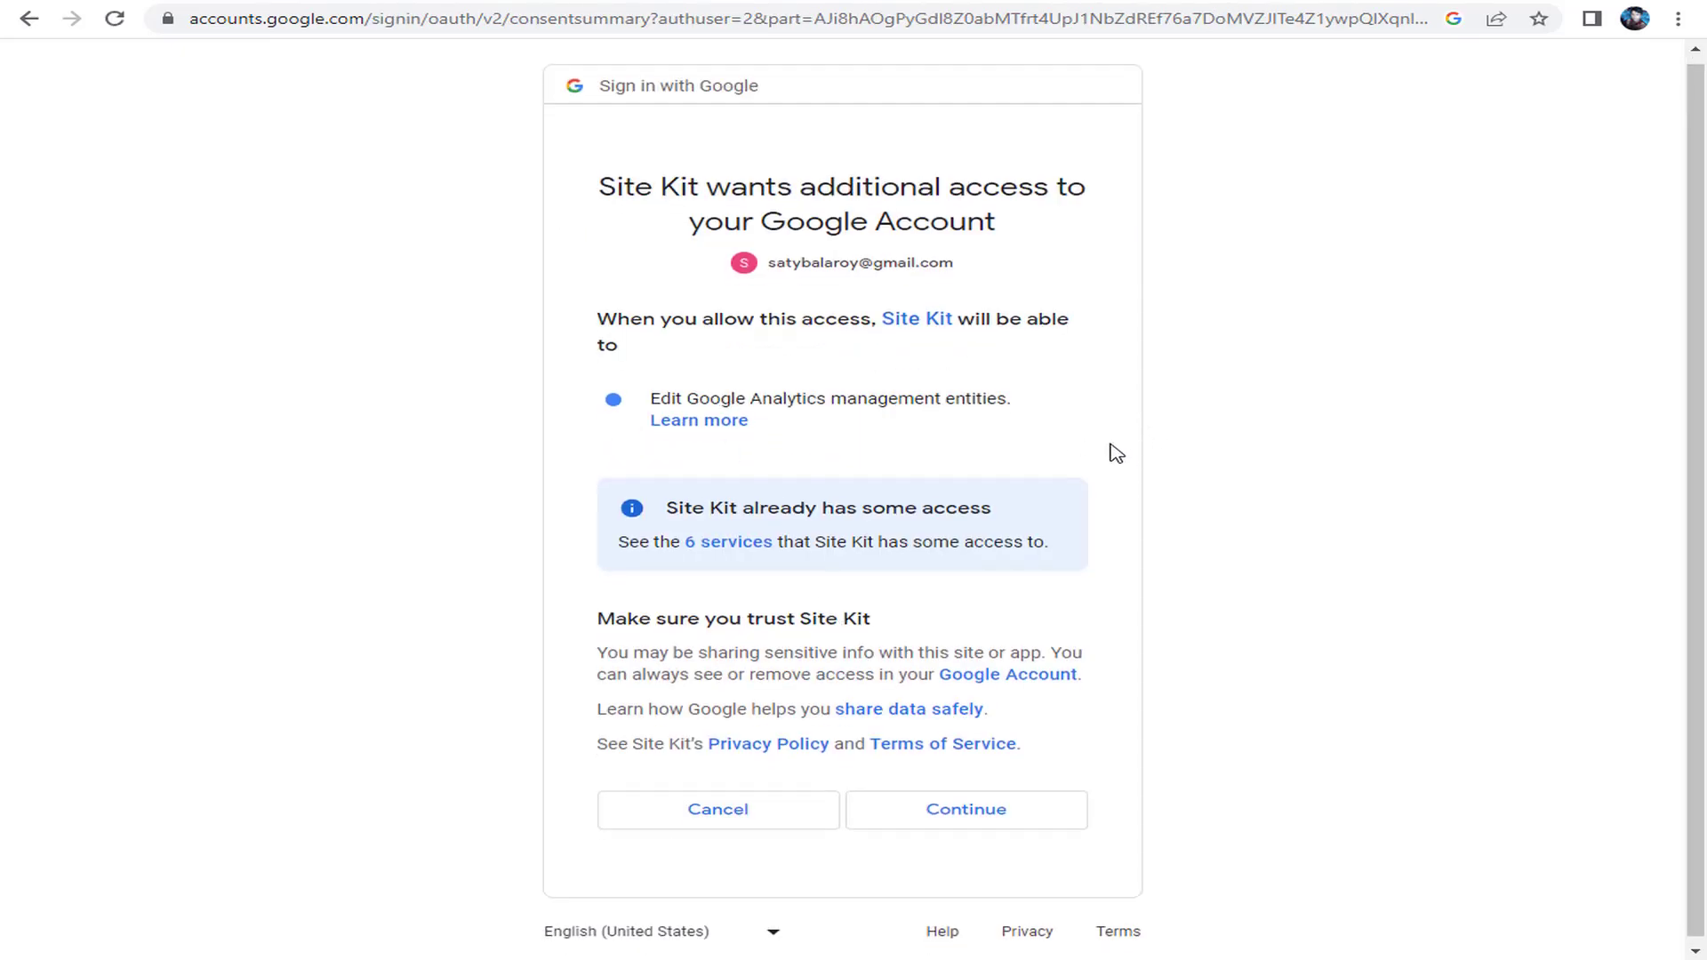
{"action": "left_click", "coordinate": [1005, 804]}
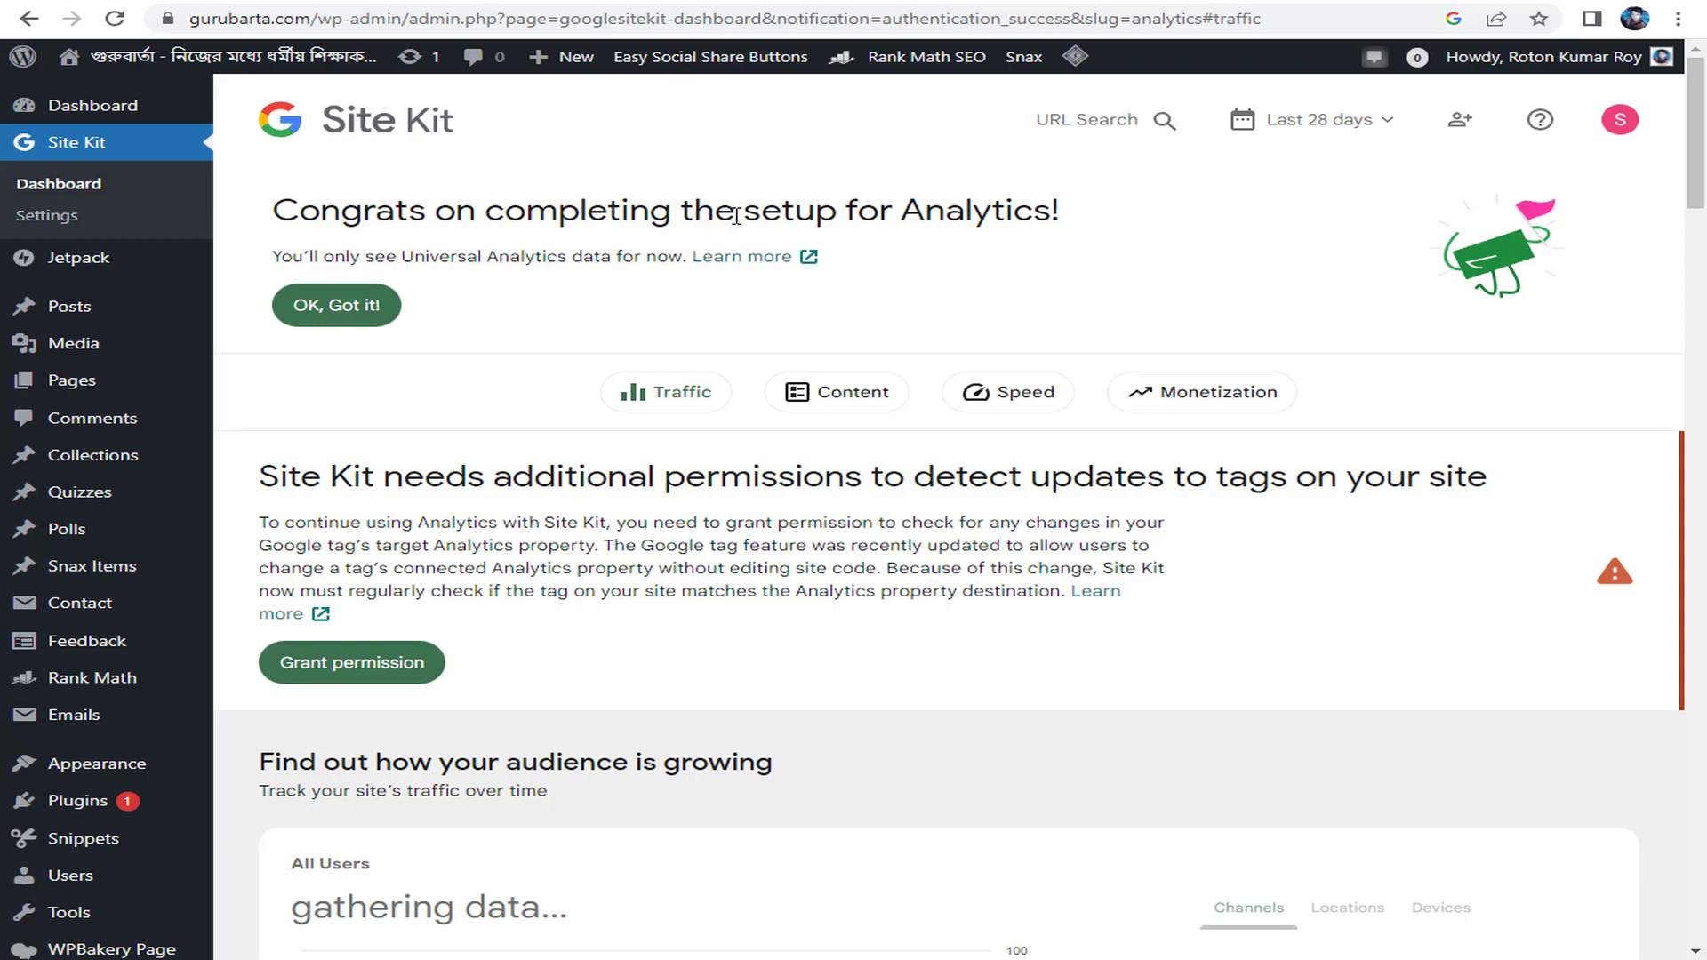
Dismiss the Analytics setup completion notice and the data gathering notice on the Site Kit dashboard
{"action": "left_click", "coordinate": [325, 319]}
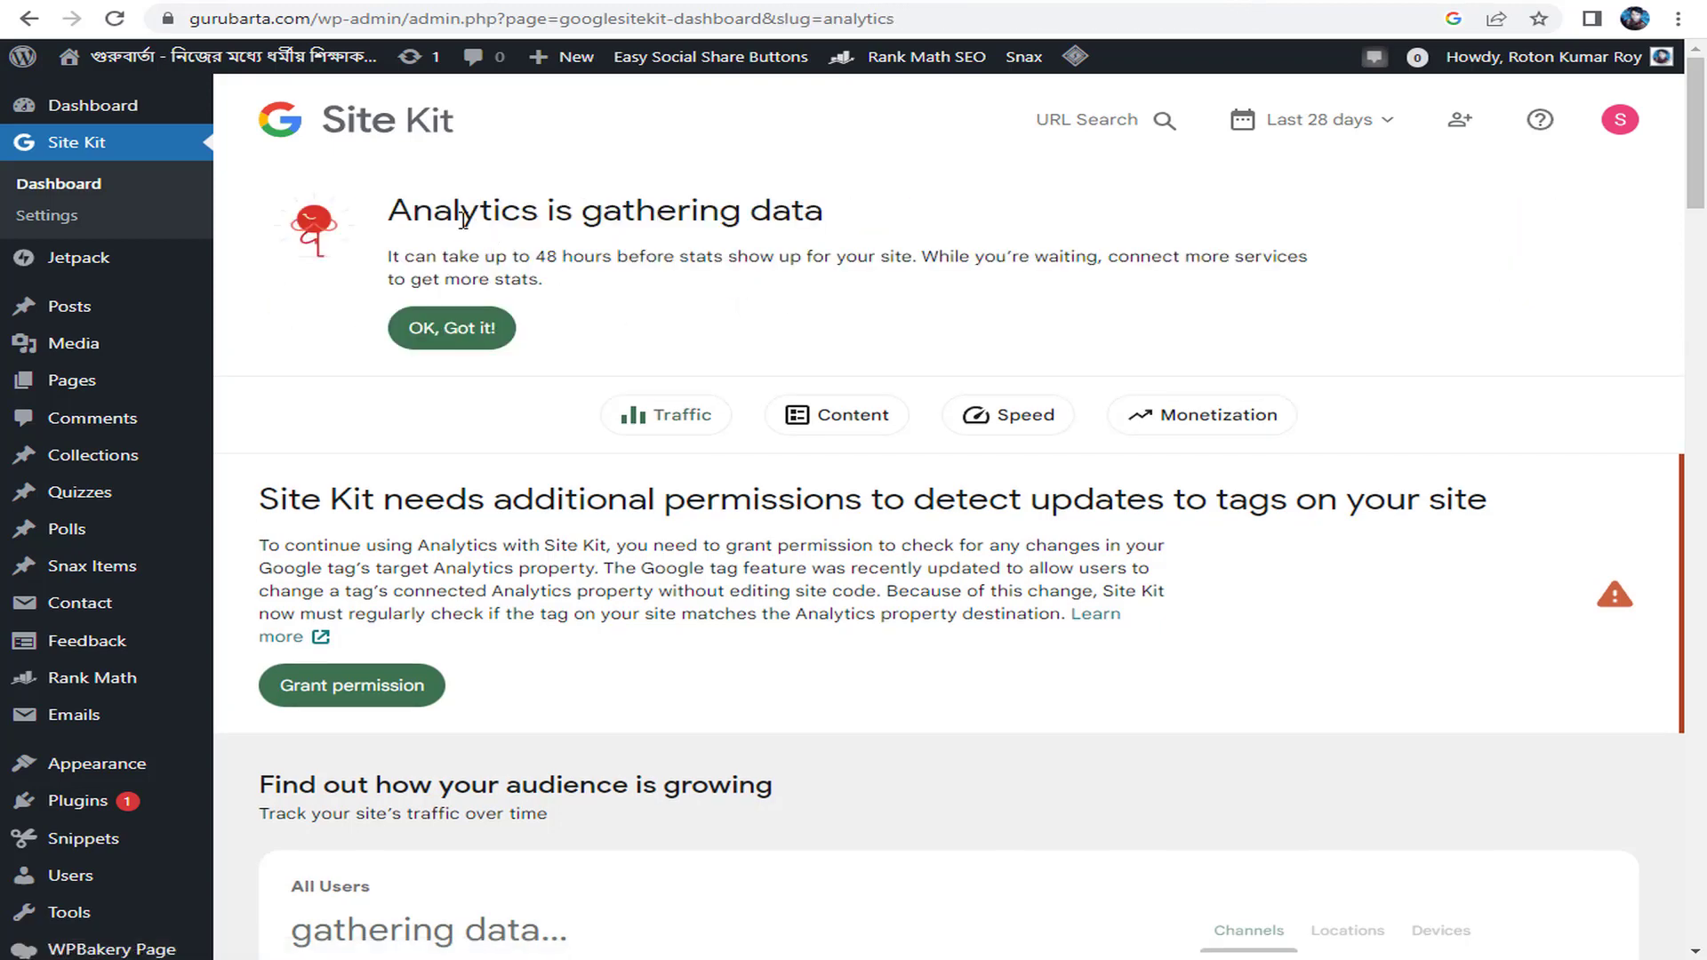
{"action": "left_click_drag", "start_coordinate": [522, 213], "coordinate": [691, 214]}
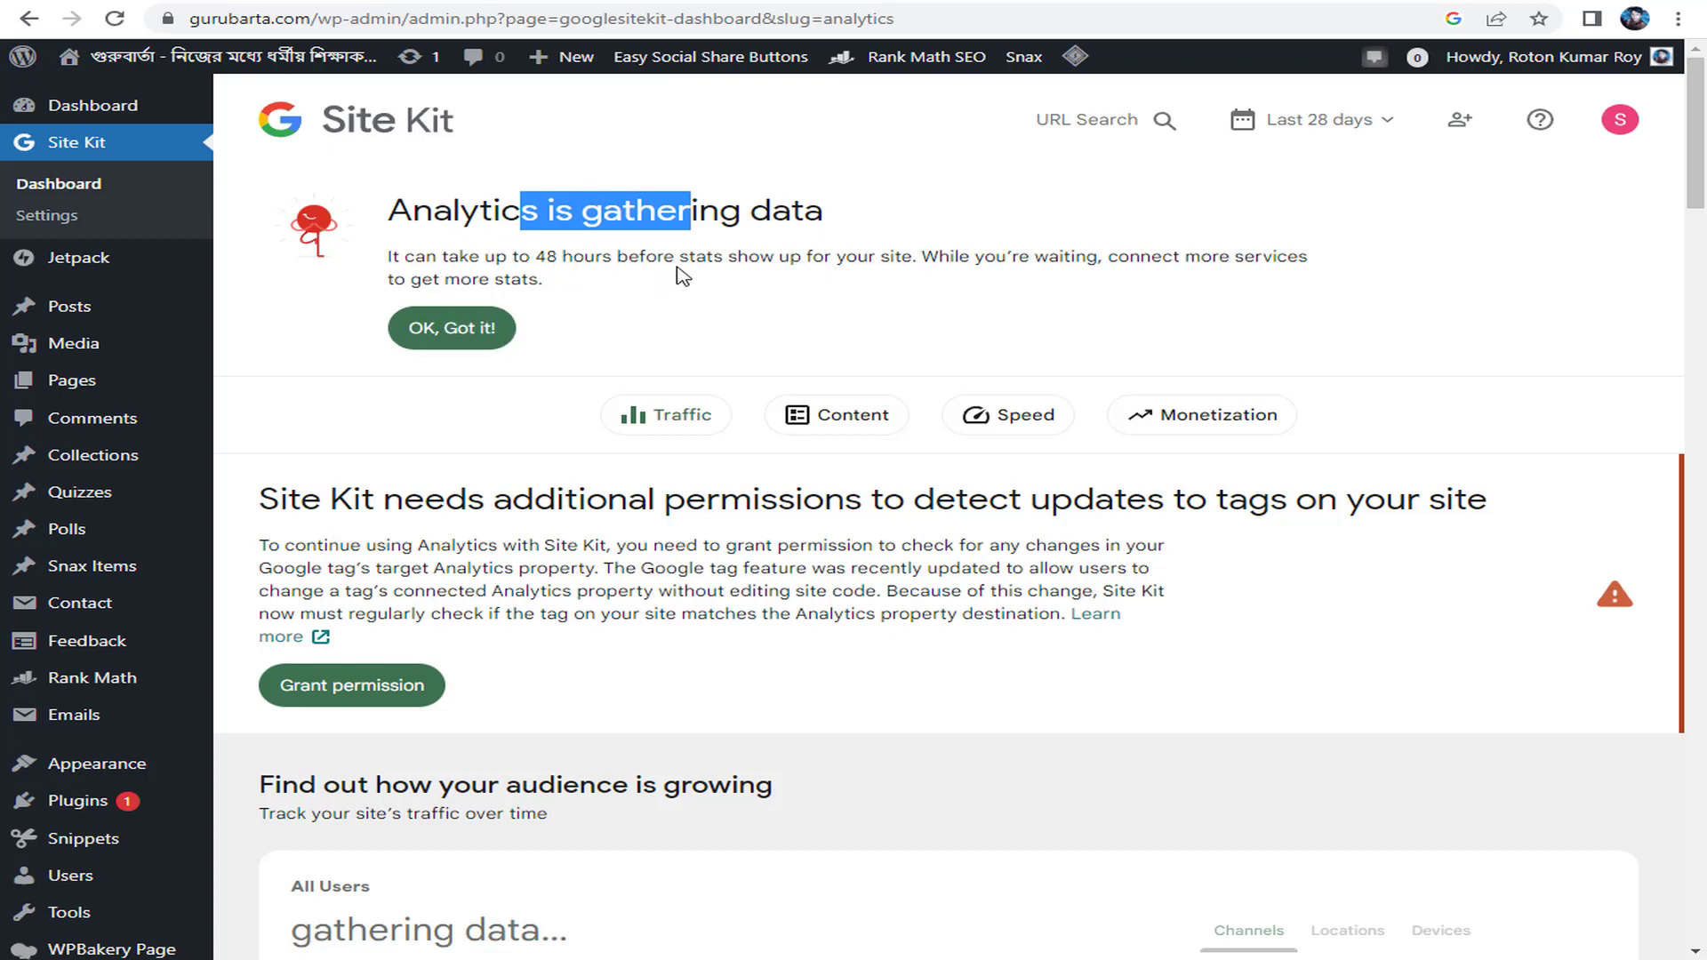
{"action": "left_click", "coordinate": [453, 338]}
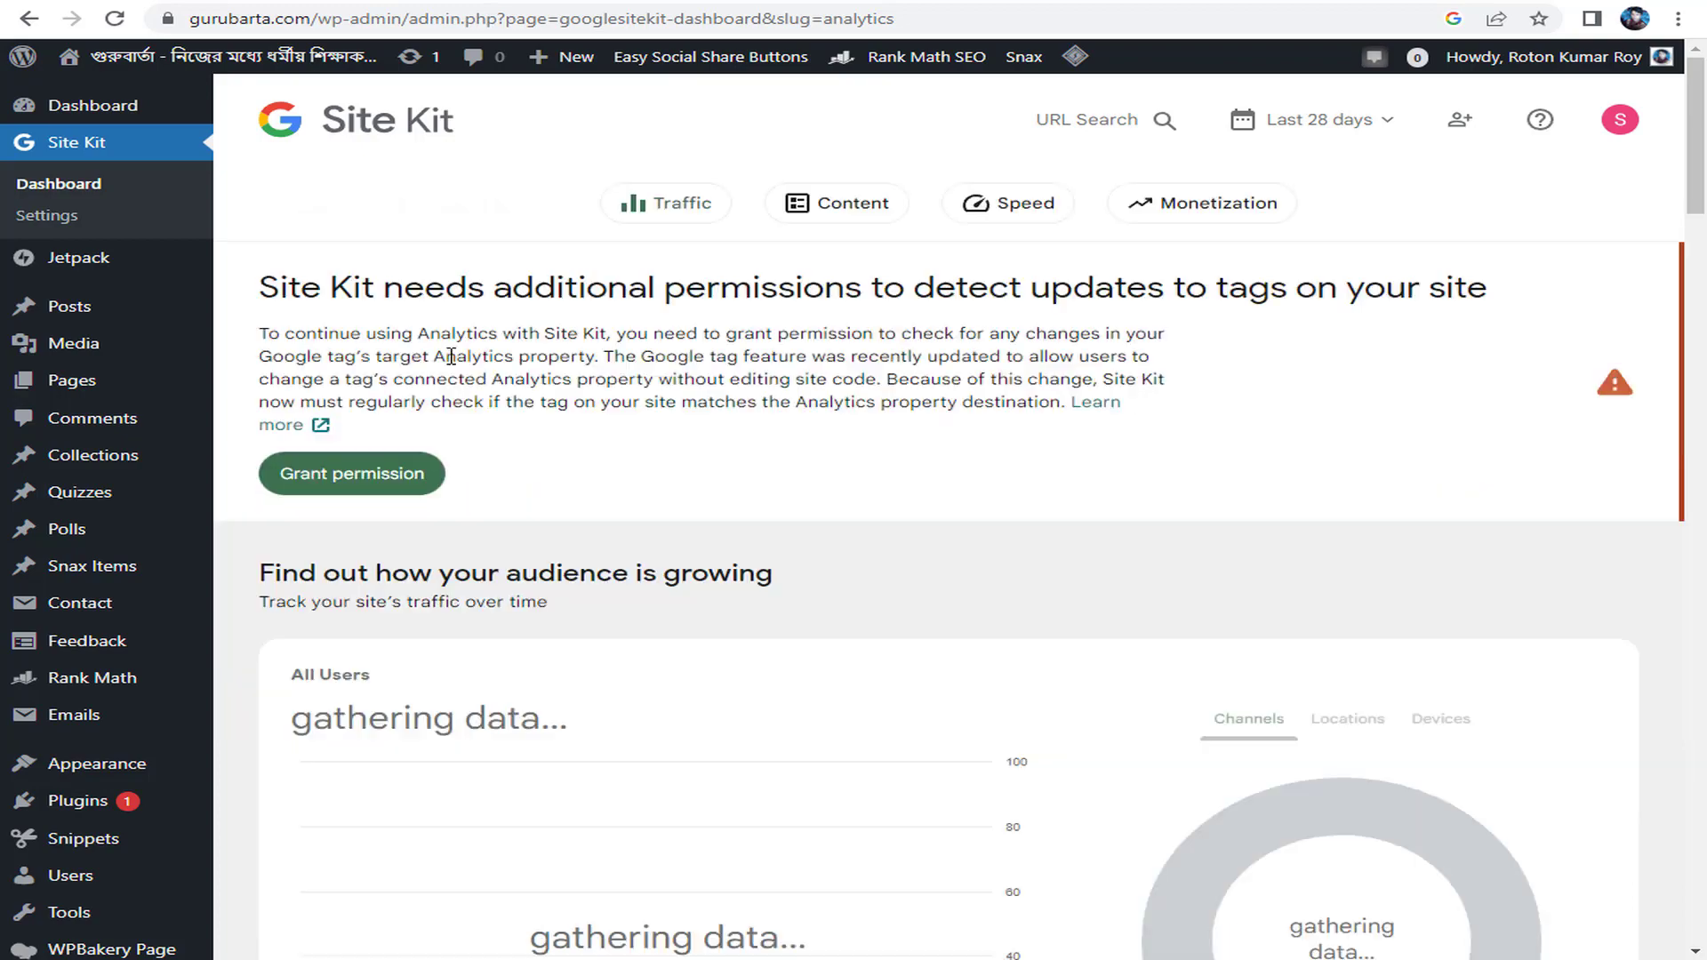
Examine the Traffic, Content, Speed and Monetization sections of the Site Kit dashboard, including the AdSense offer and search traffic chart
{"action": "left_click", "coordinate": [677, 216]}
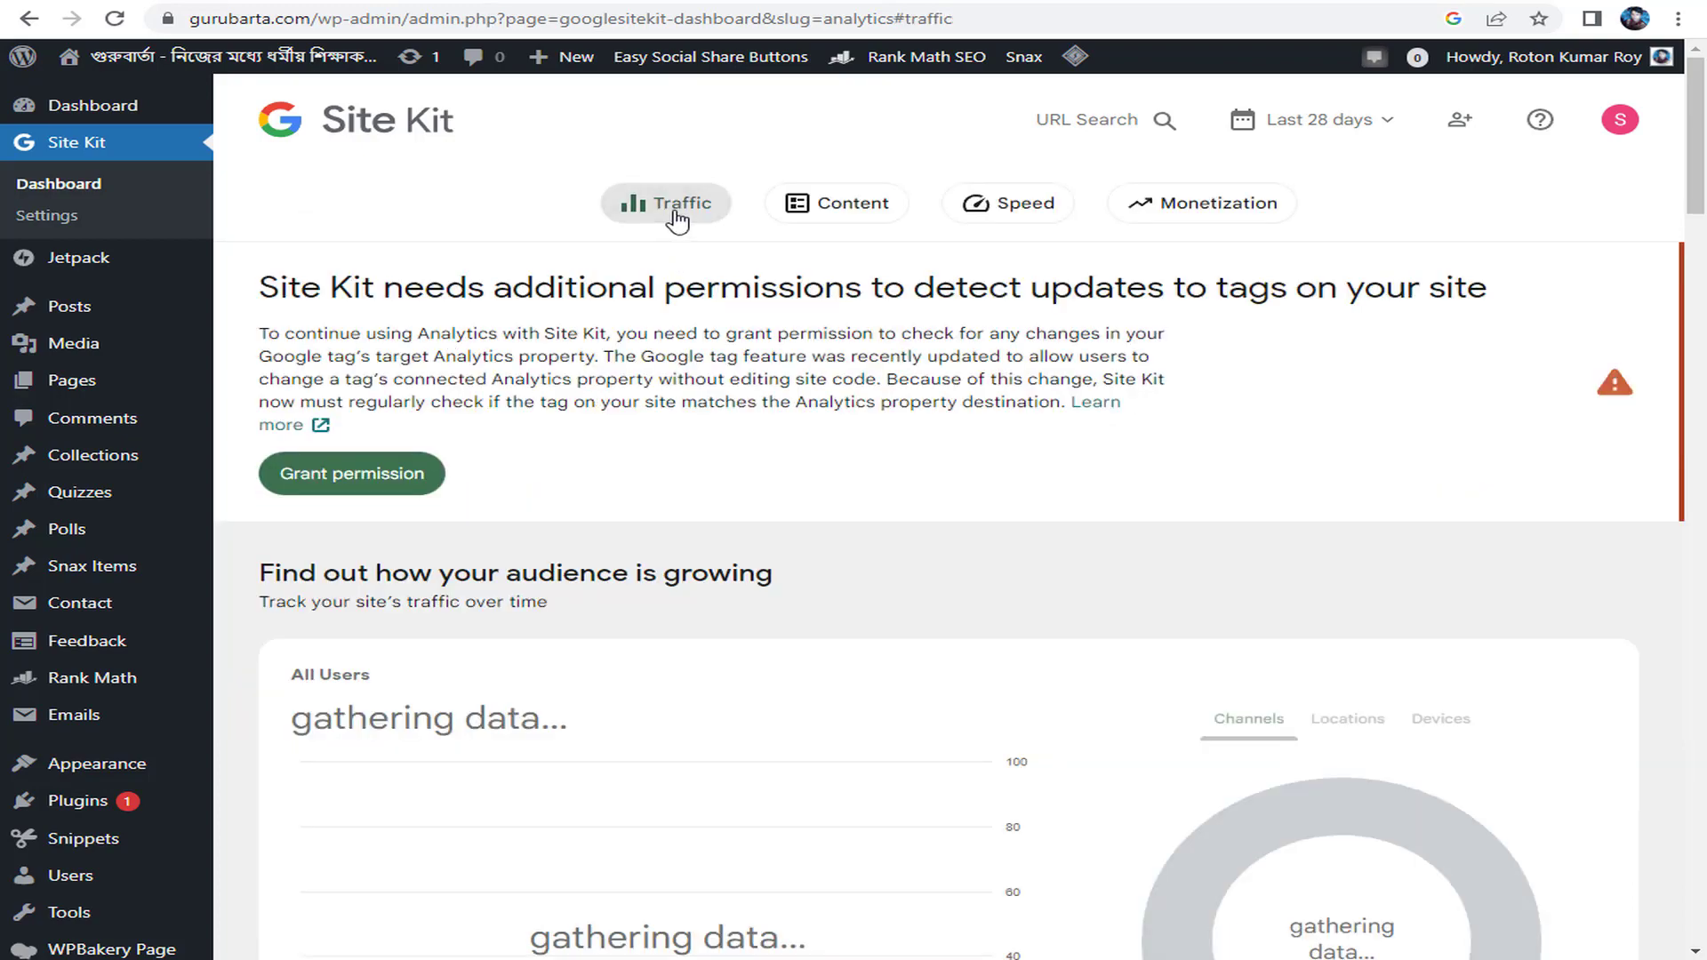
{"action": "left_click", "coordinate": [867, 213]}
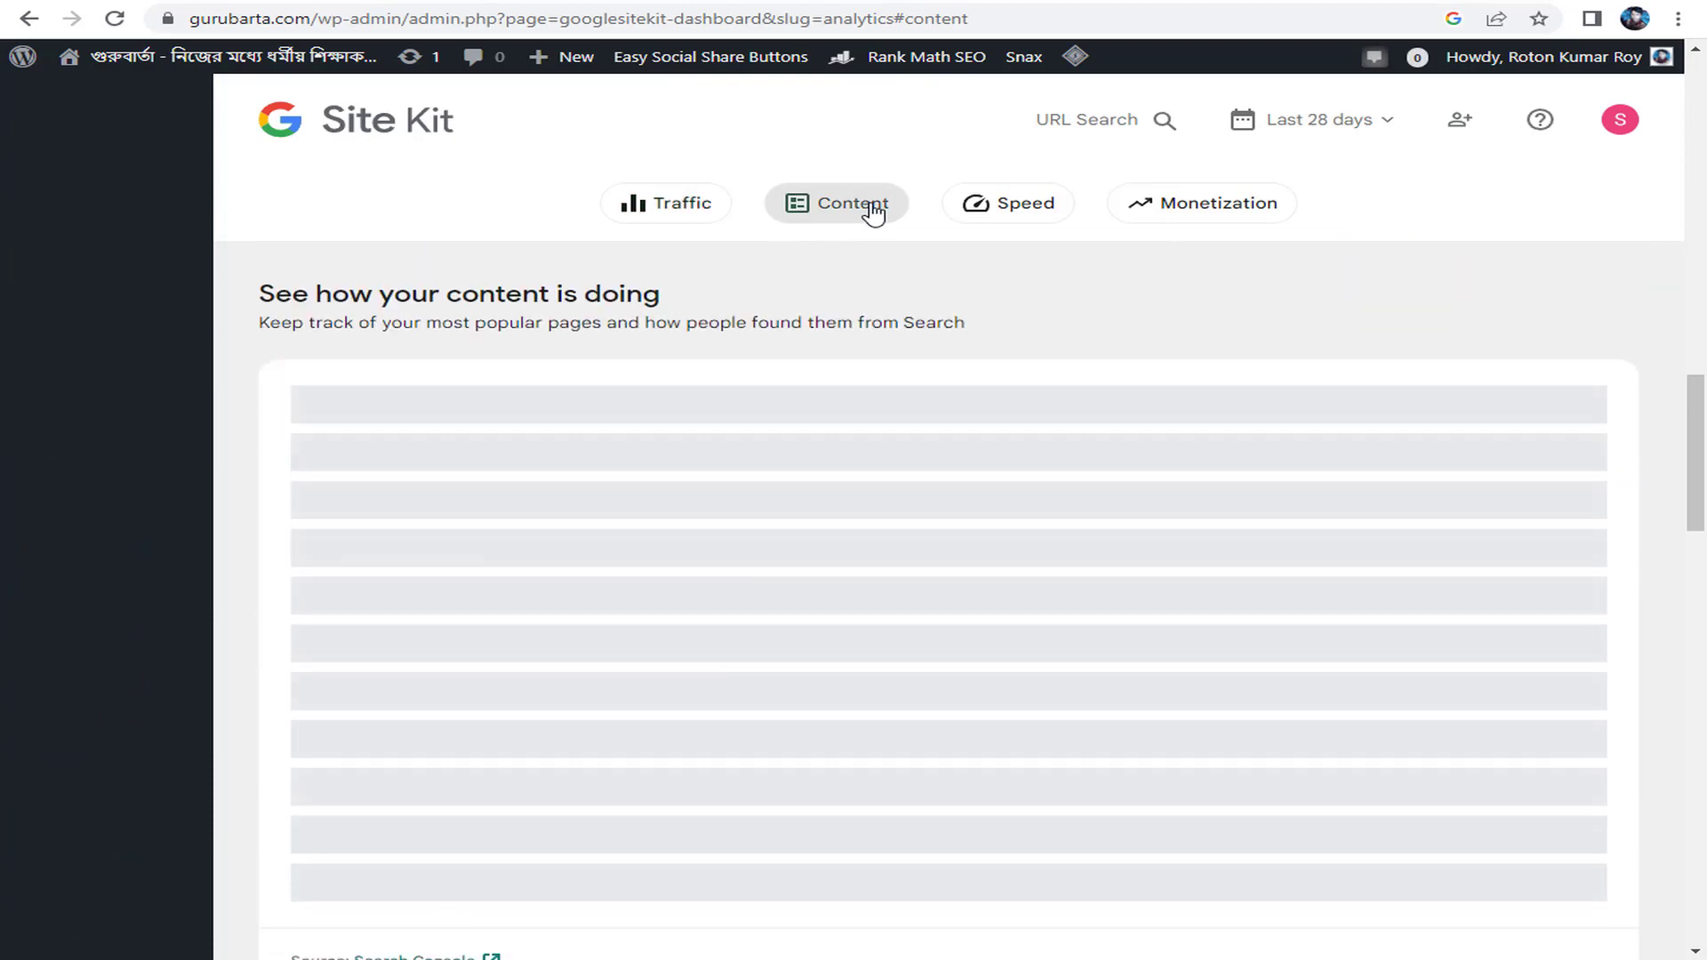
{"action": "left_click", "coordinate": [1012, 213]}
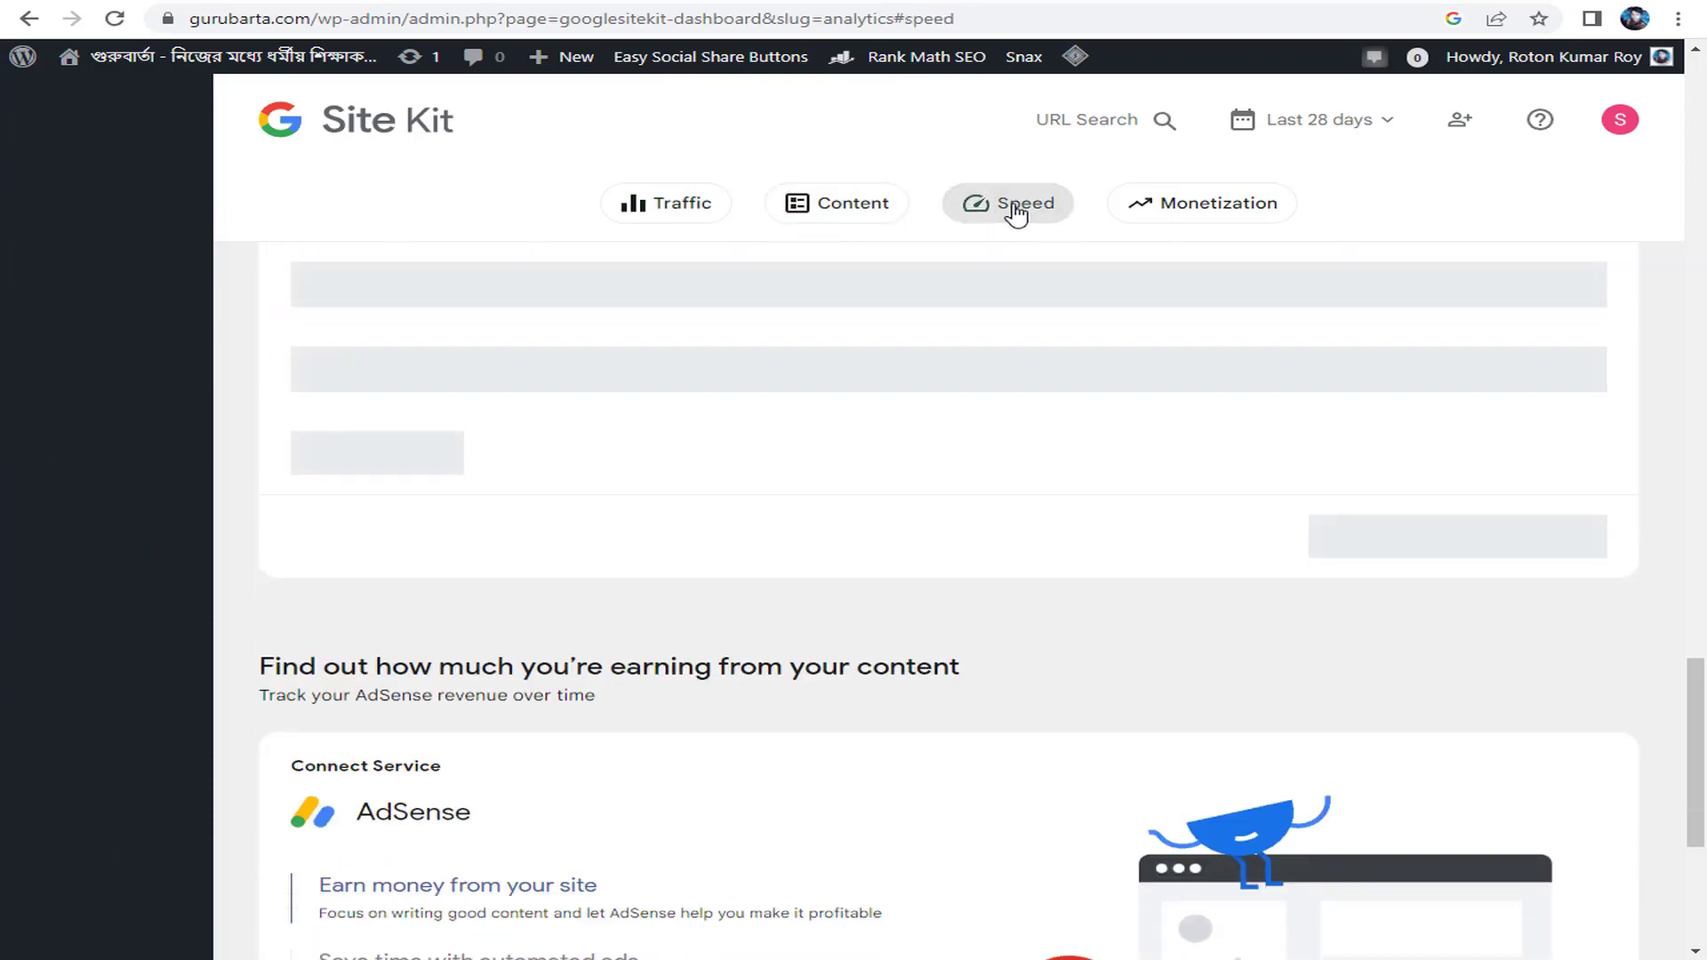
{"action": "left_click", "coordinate": [1255, 205]}
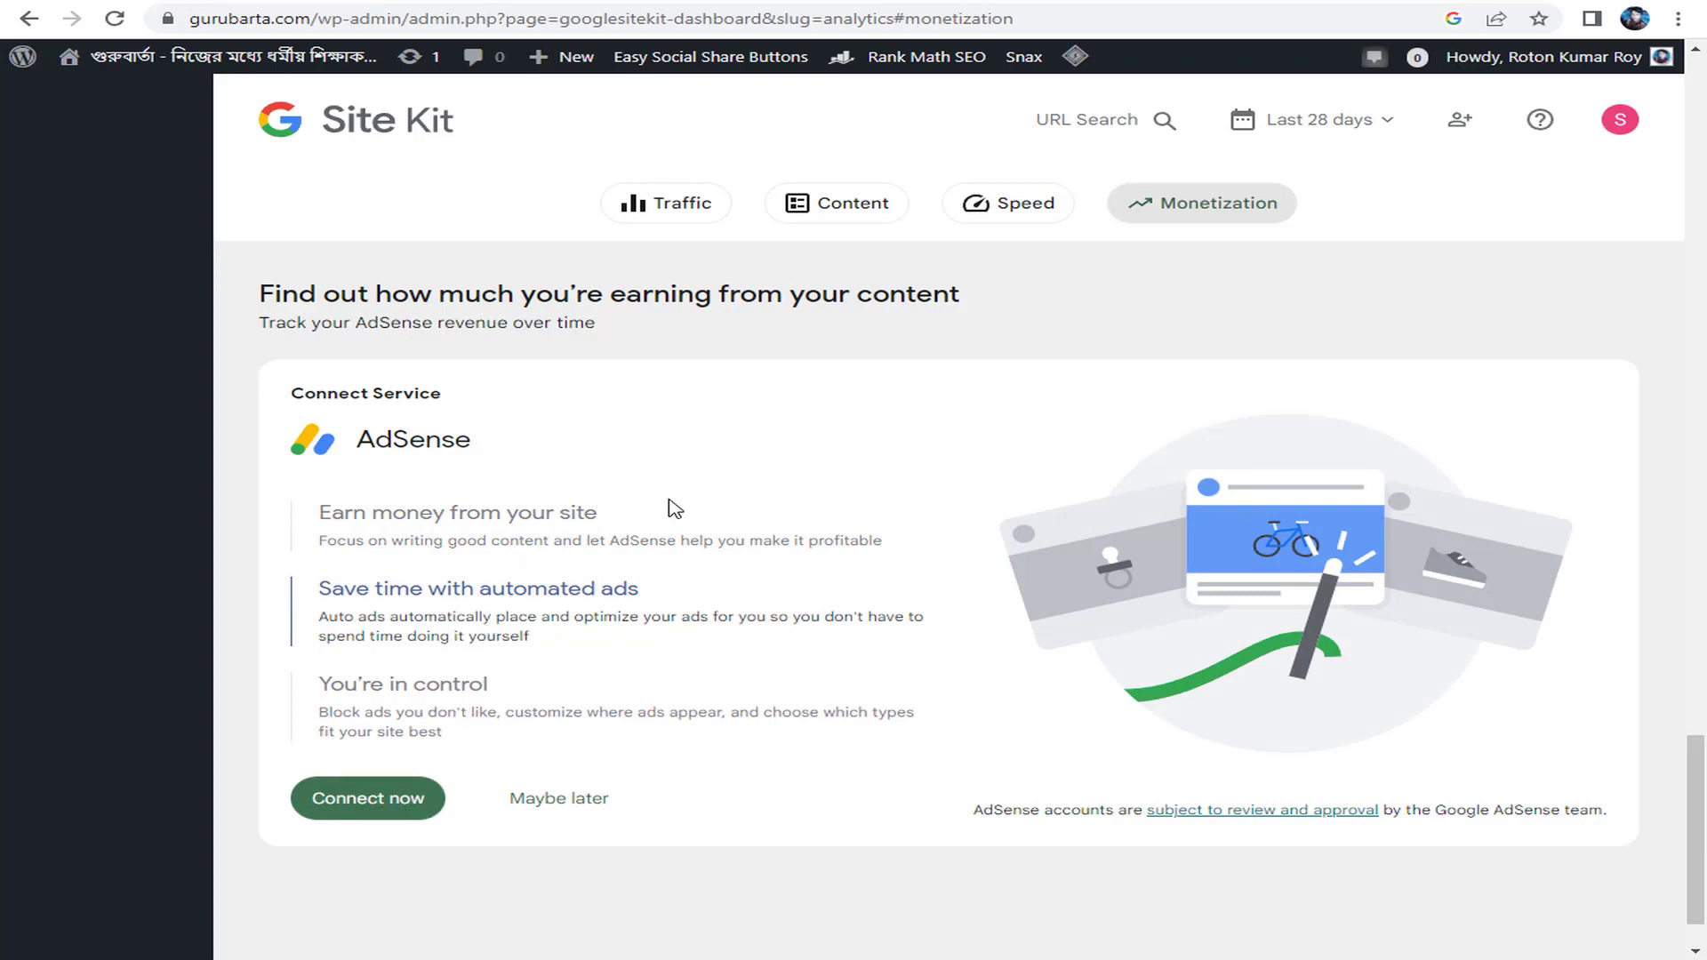
{"action": "double_click", "coordinate": [574, 436]}
{"action": "left_click", "coordinate": [609, 453]}
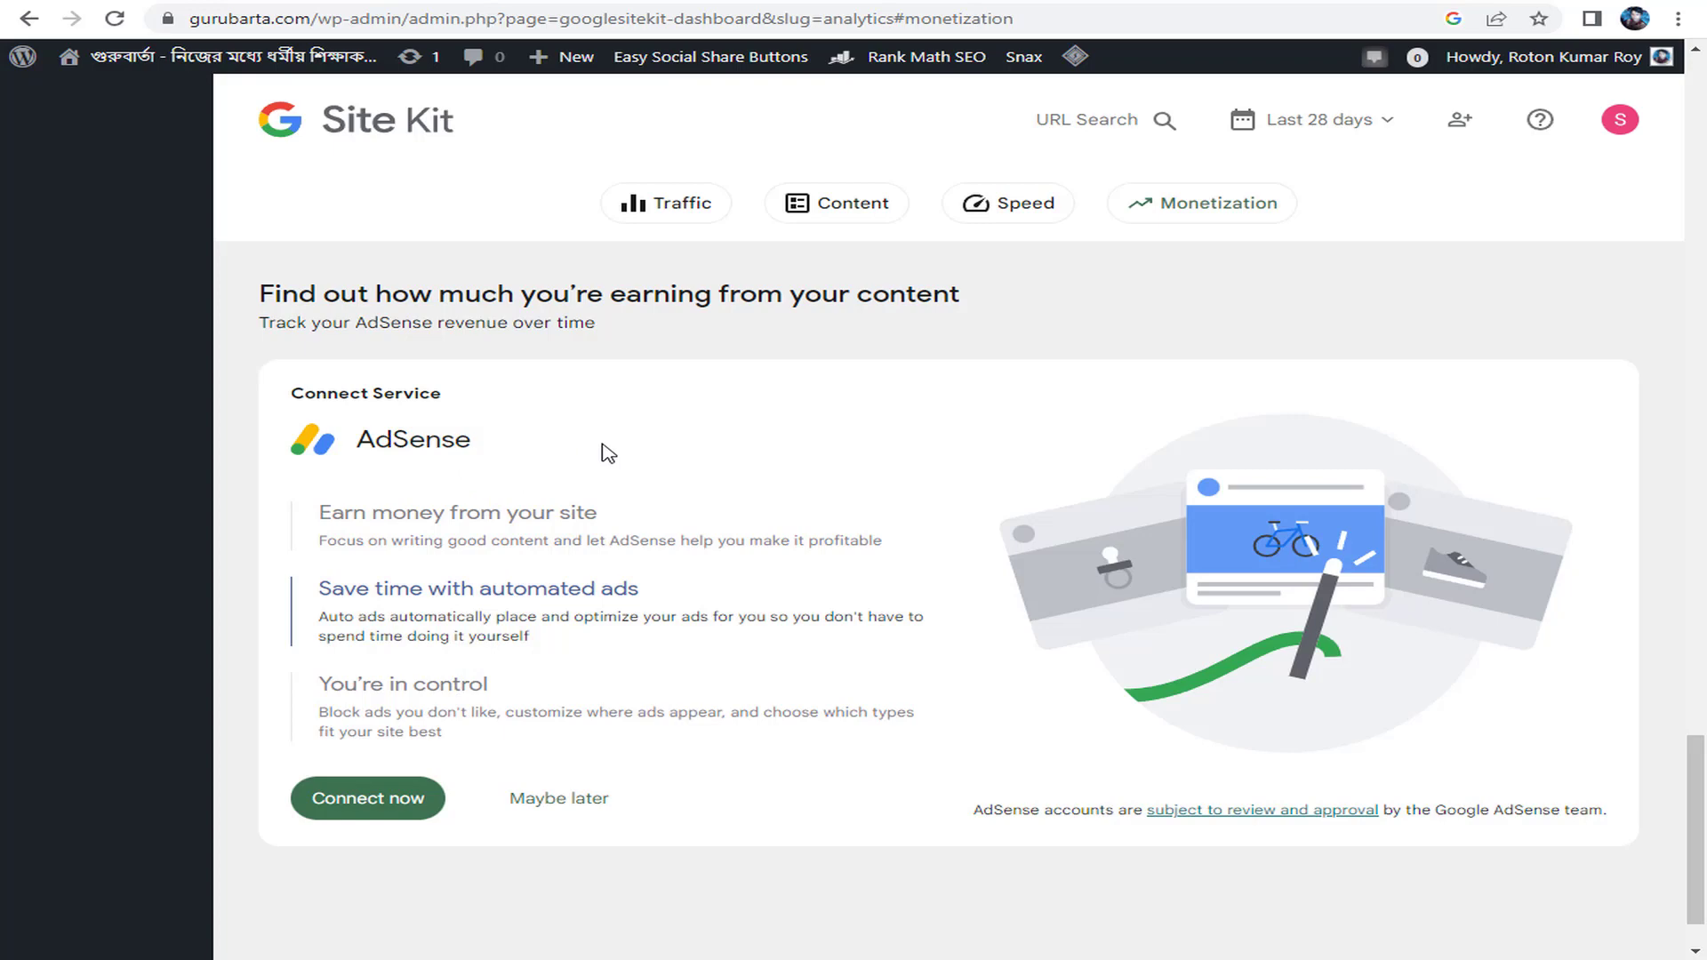
{"action": "left_click", "coordinate": [1012, 223]}
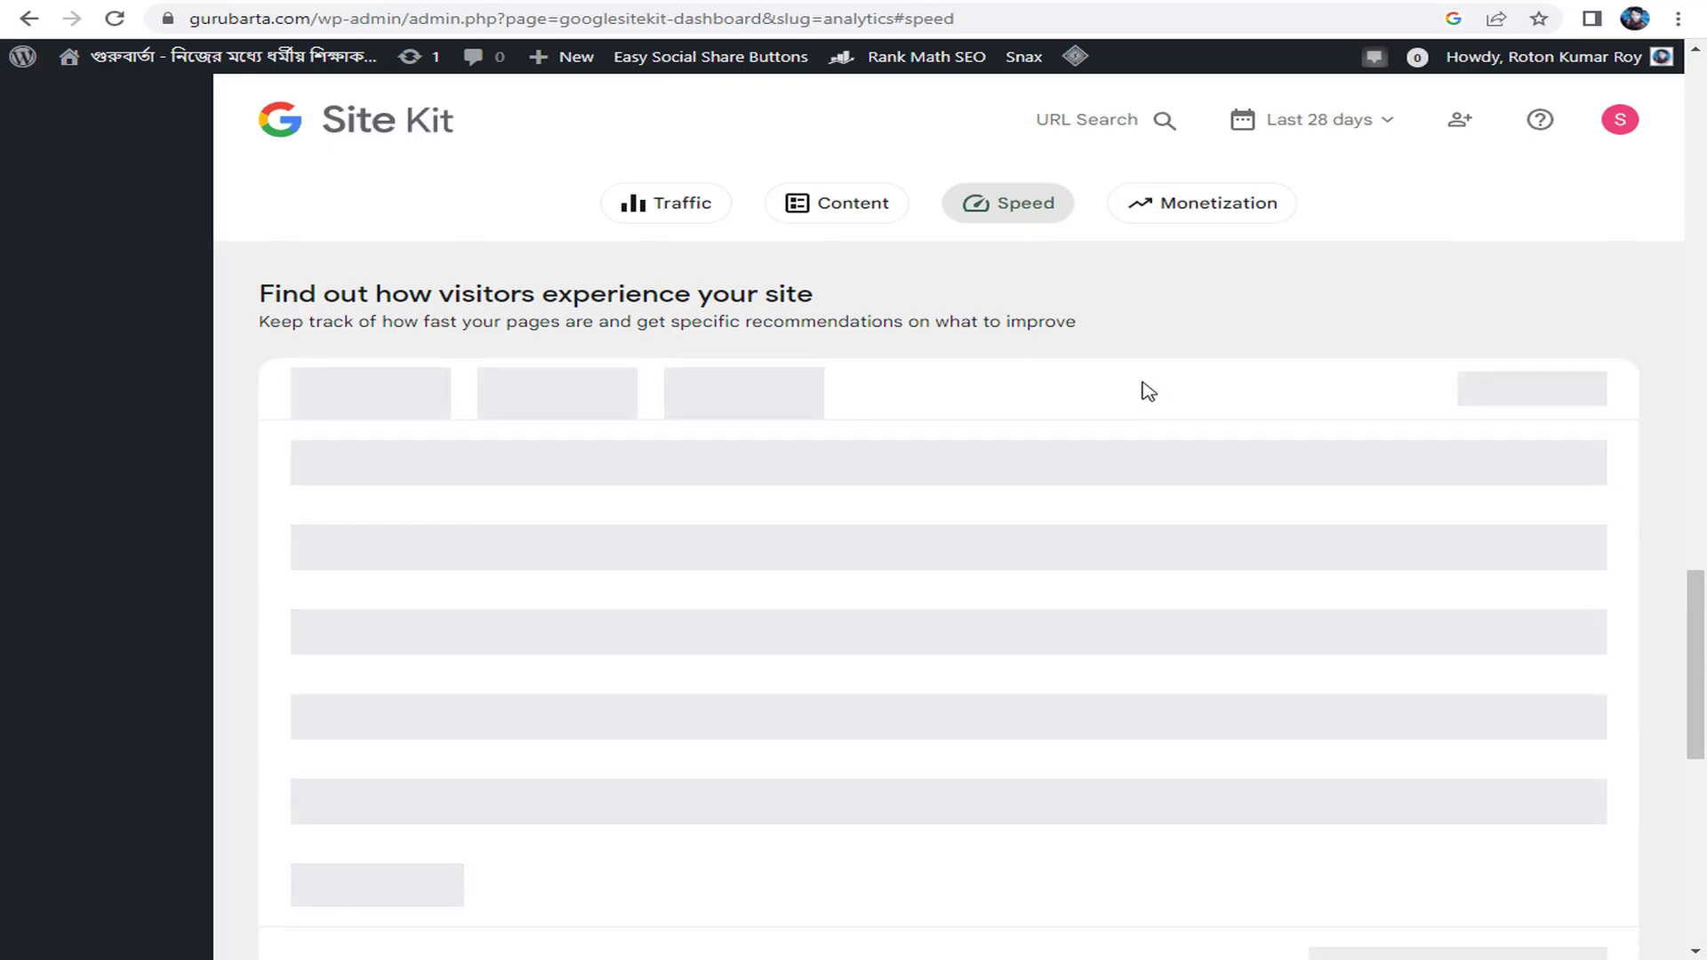
{"action": "left_click_drag", "start_coordinate": [507, 322], "coordinate": [1172, 326]}
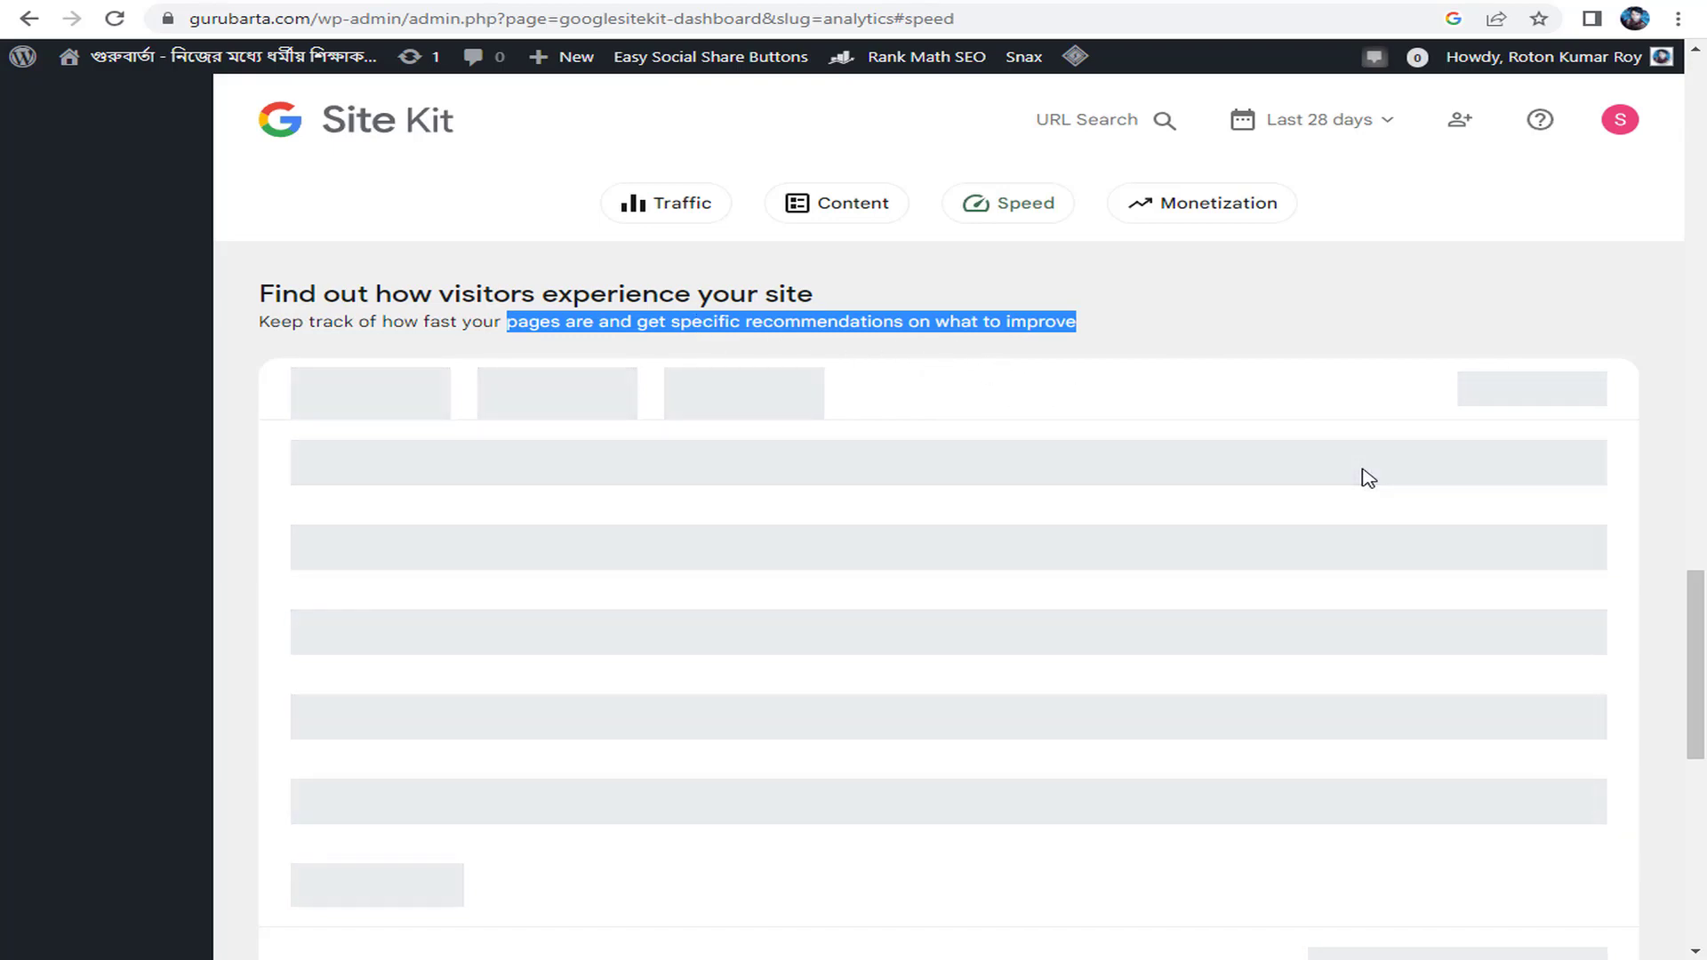
{"action": "scroll", "coordinate": [1163, 317], "scroll_direction": "up", "scroll_amount": 15}
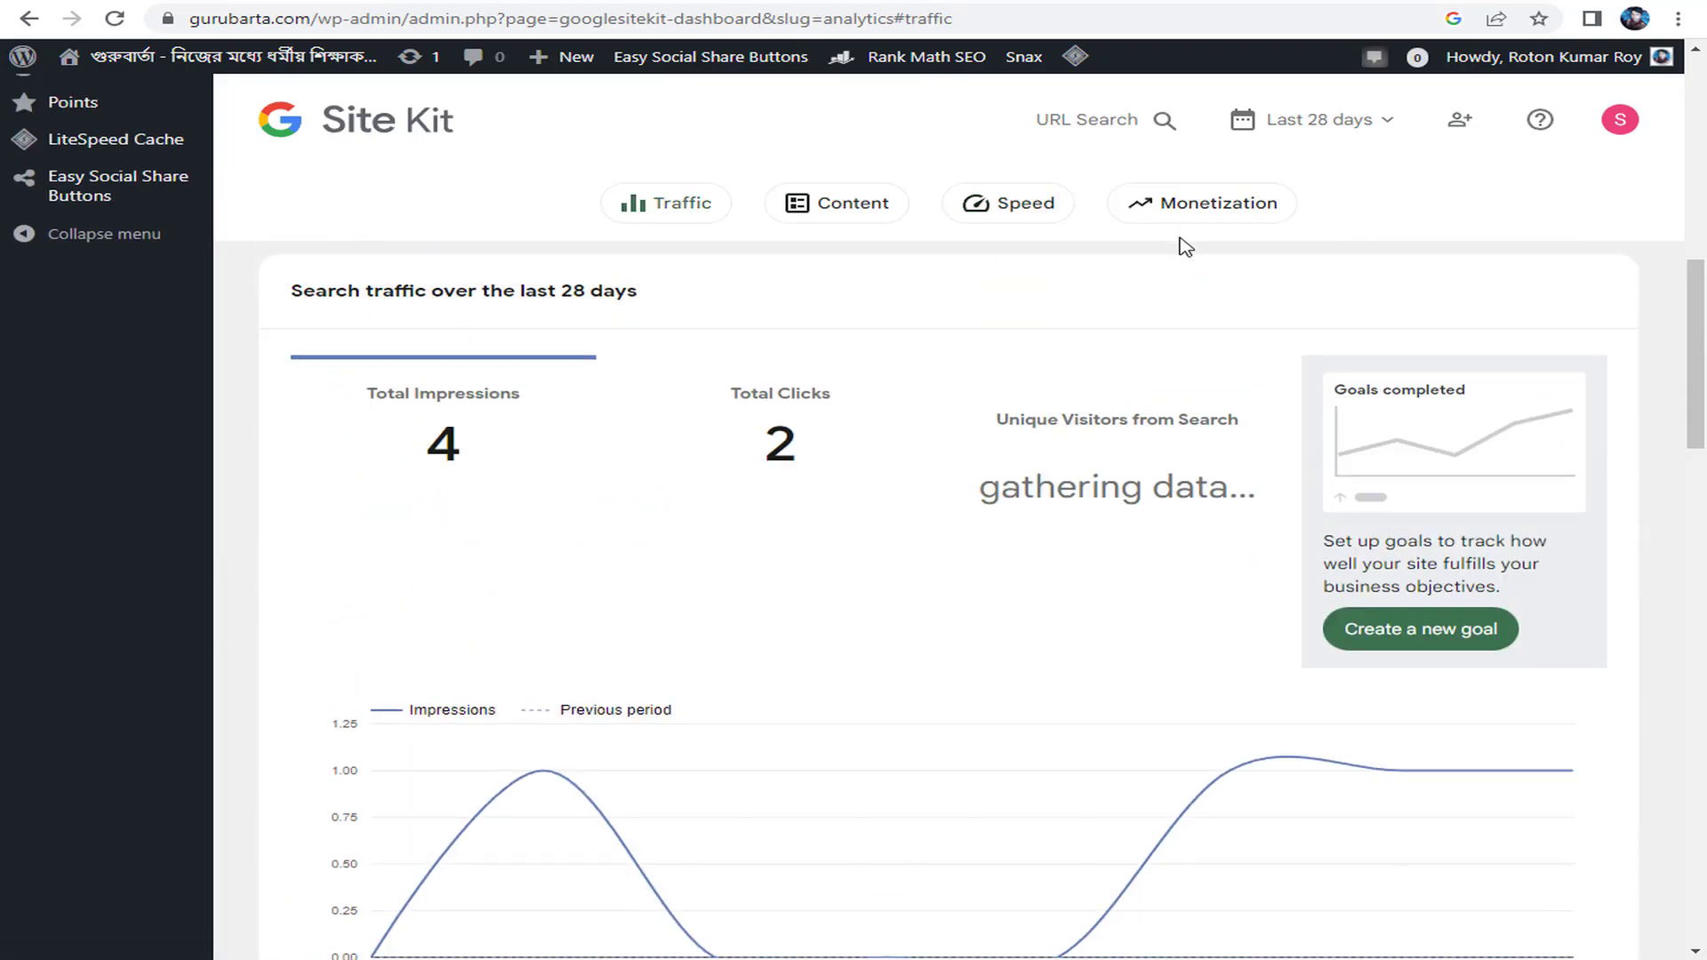
{"action": "scroll", "coordinate": [1186, 248], "scroll_direction": "up", "scroll_amount": 8}
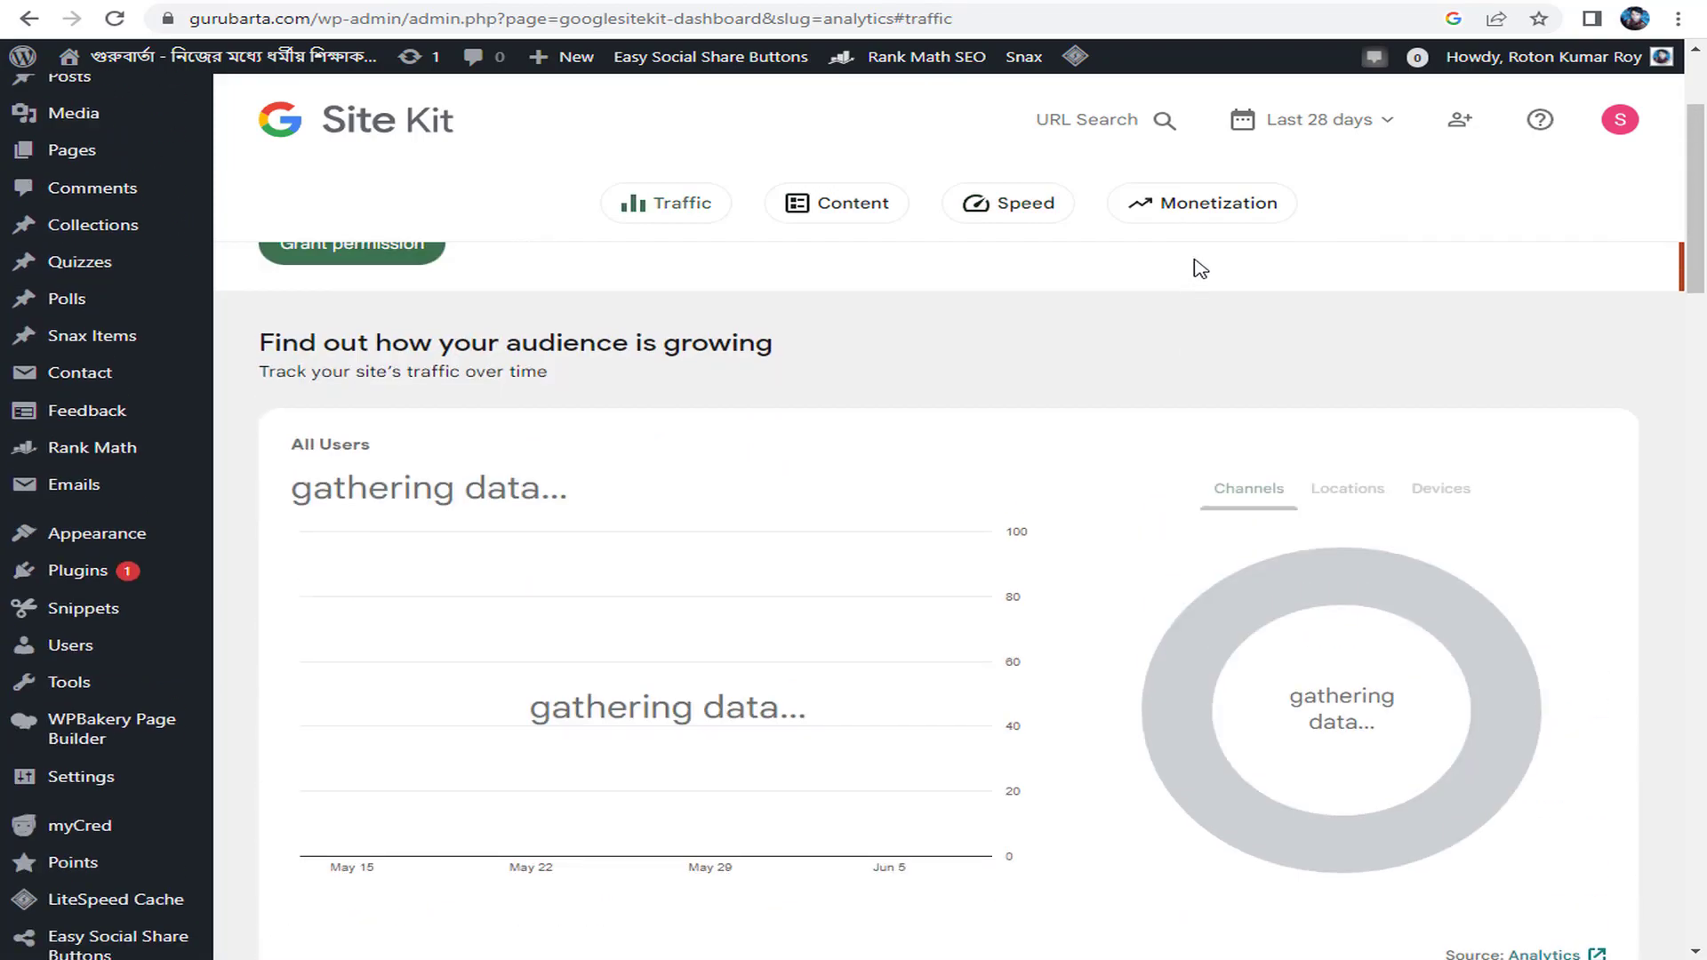
Open the Site Kit settings and review the connected services and the additional services available to connect
{"action": "scroll", "coordinate": [1198, 271], "scroll_direction": "up", "scroll_amount": 3}
{"action": "left_click", "coordinate": [80, 225]}
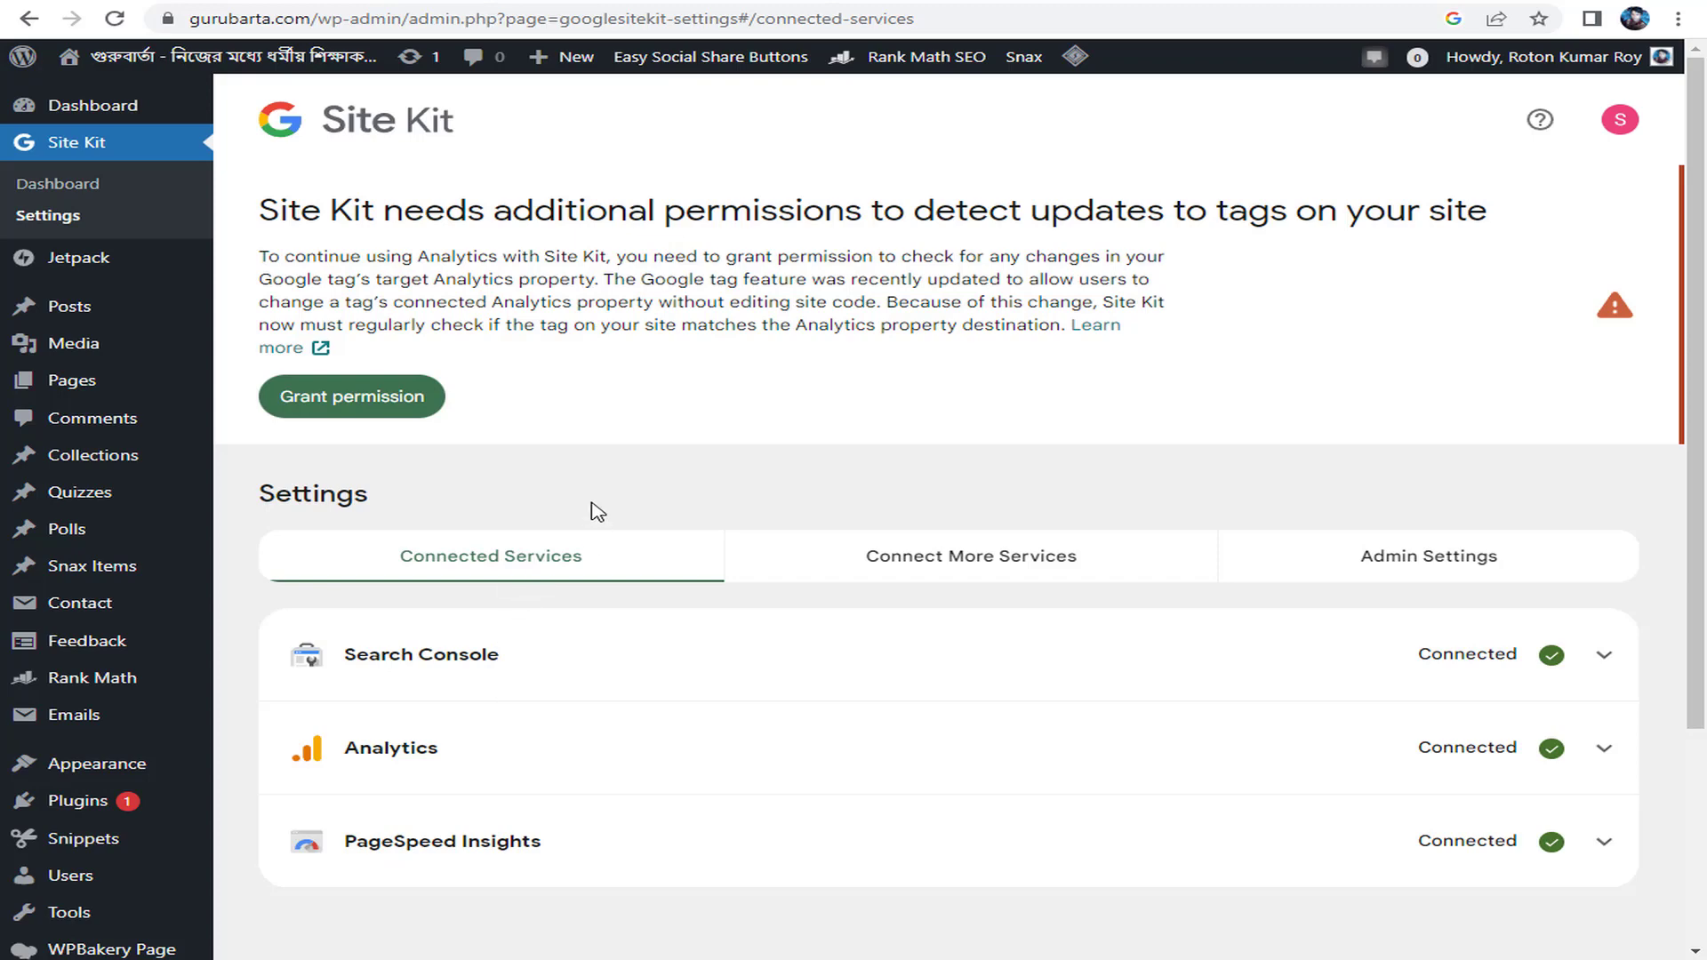
{"action": "scroll", "coordinate": [591, 508], "scroll_direction": "down", "scroll_amount": 3}
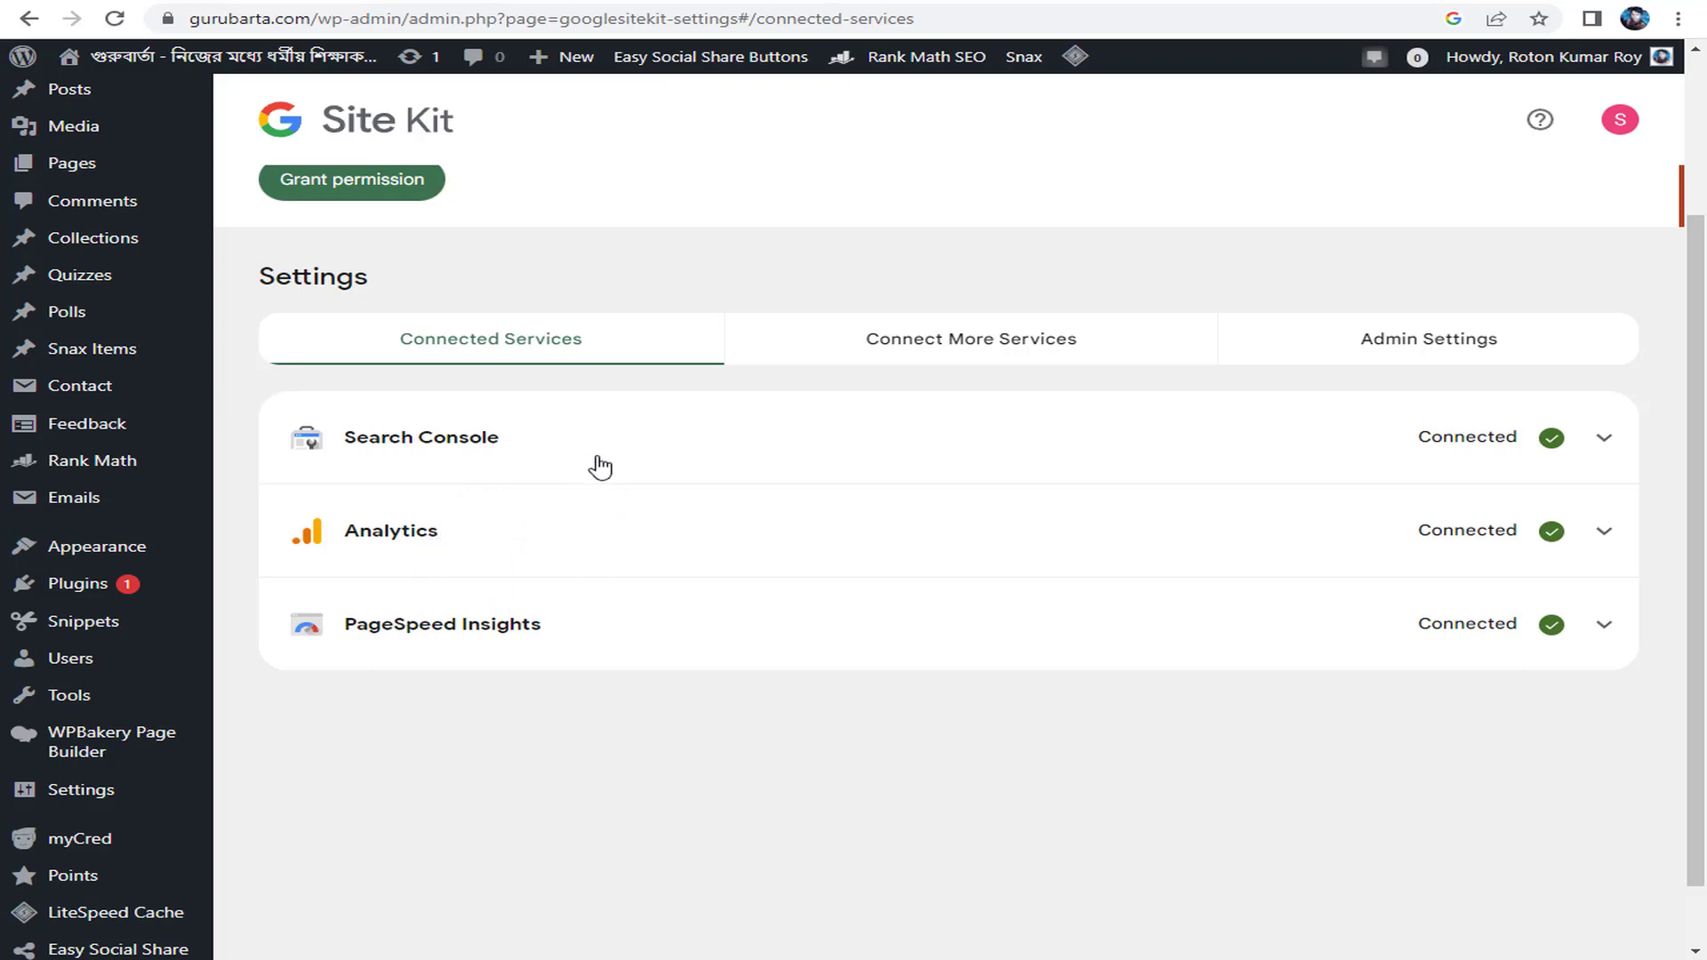
{"action": "left_click", "coordinate": [951, 356]}
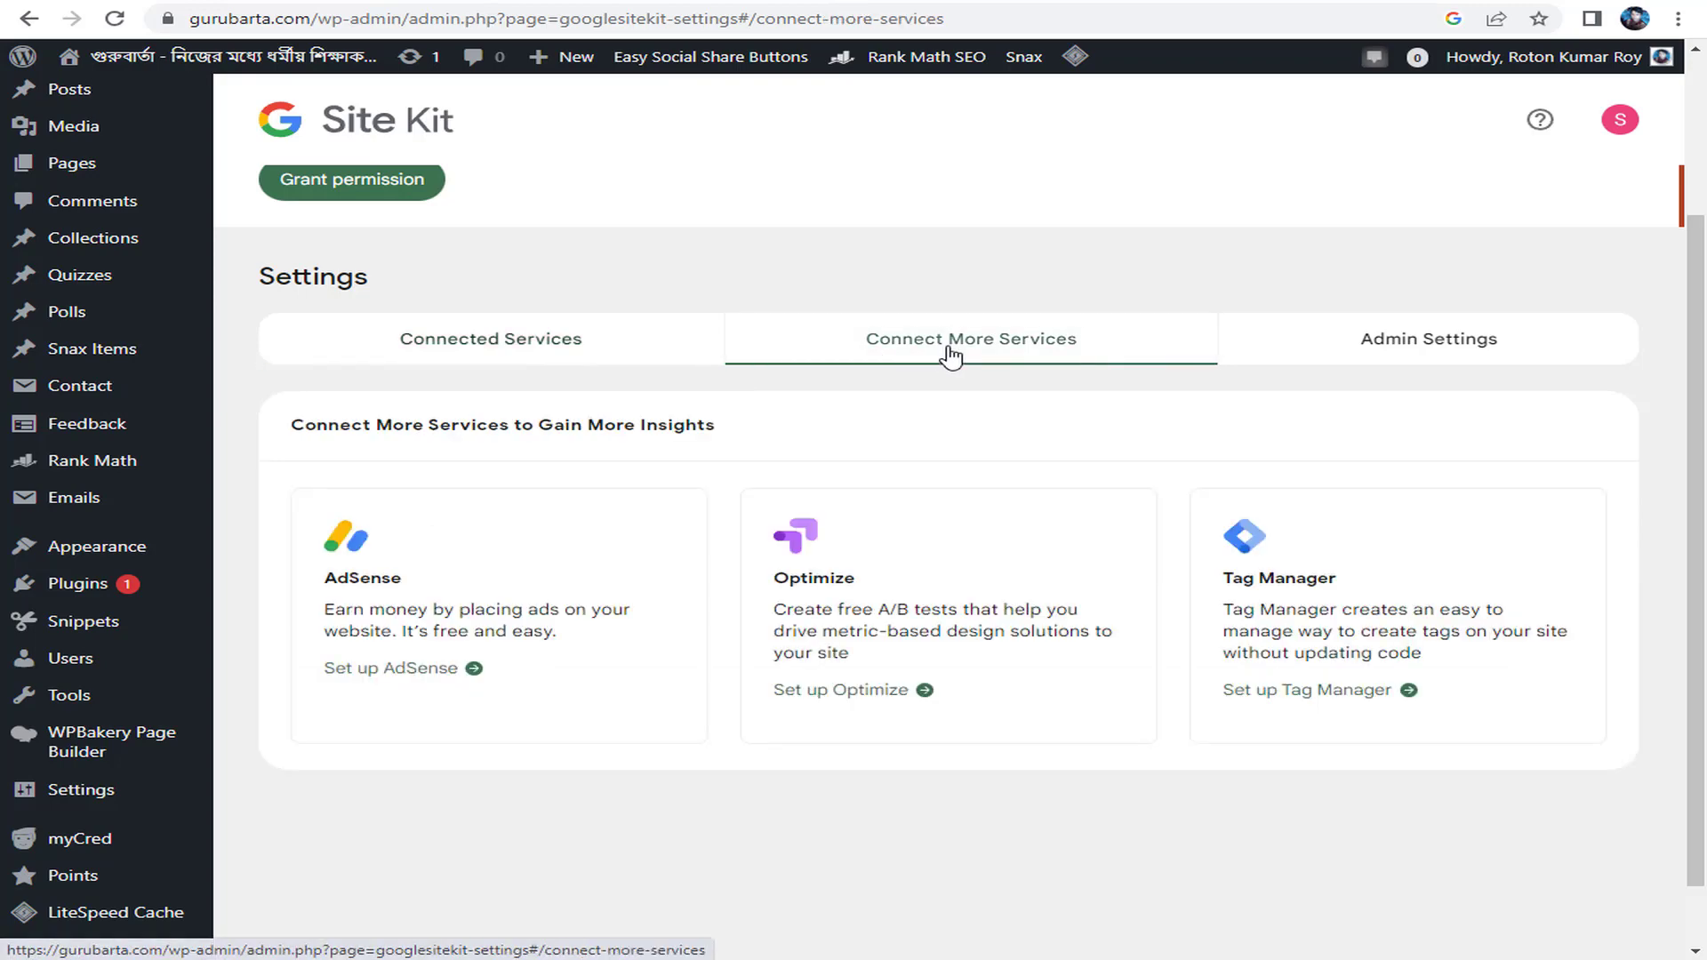
{"action": "left_click_drag", "start_coordinate": [360, 578], "coordinate": [445, 612]}
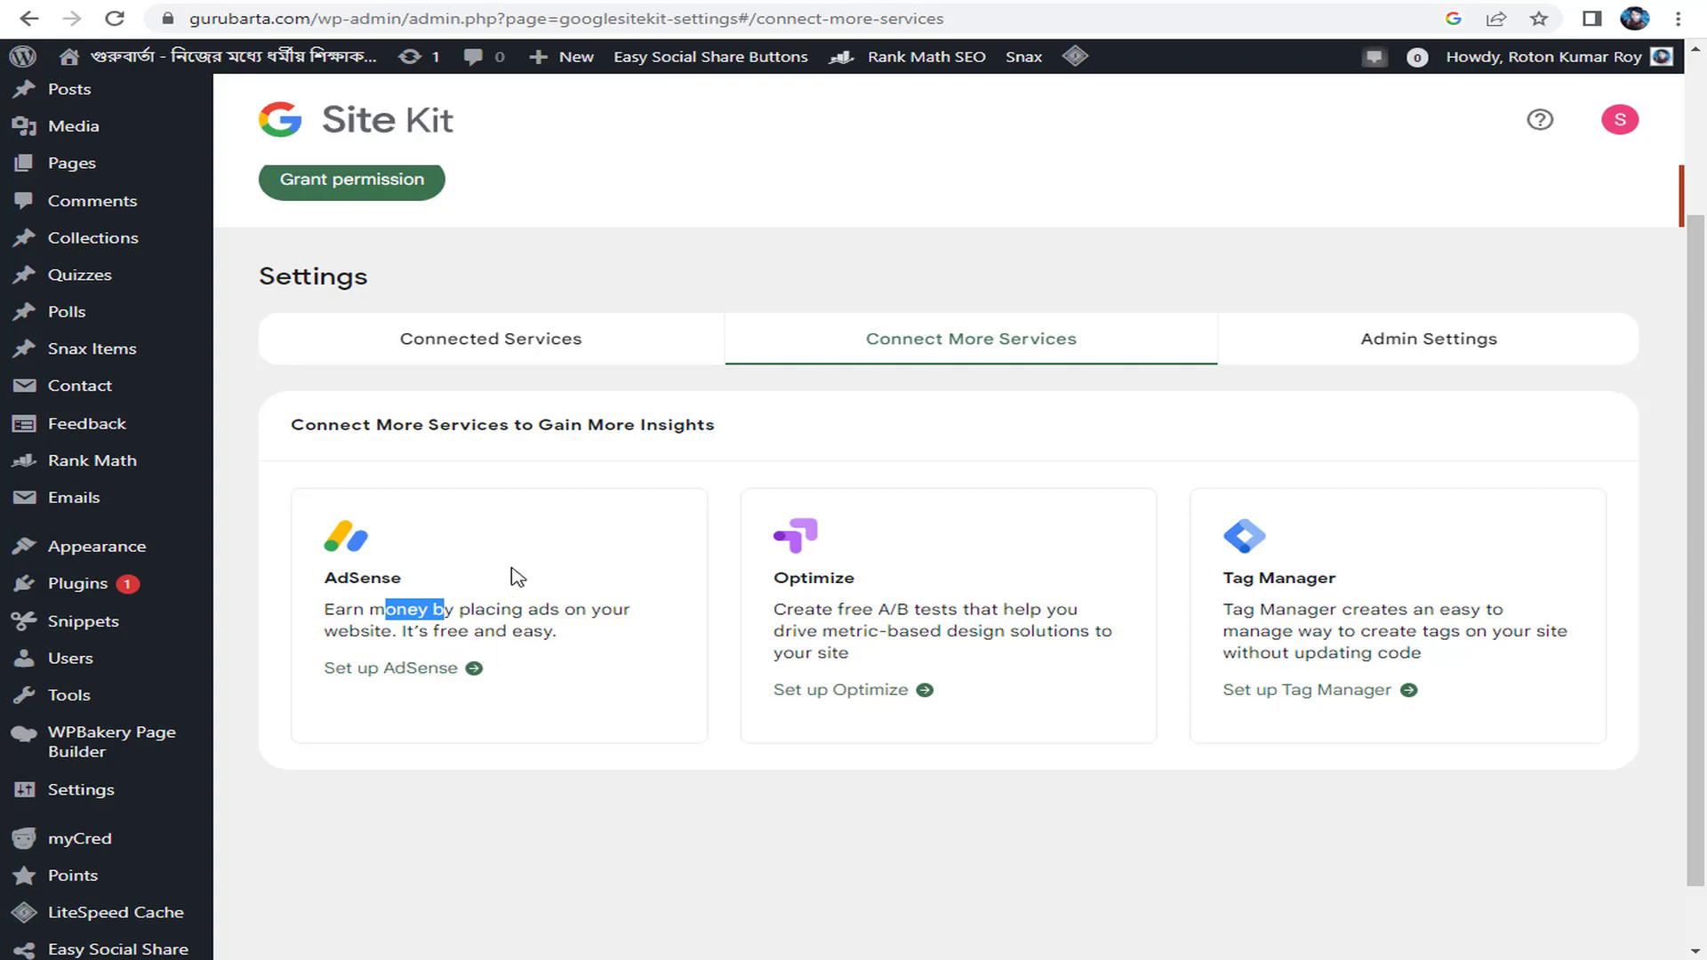
Grant Site Kit the additional permission to view the Google Tag Manager container, using the site owner's Google account
{"action": "scroll", "coordinate": [578, 498], "scroll_direction": "up", "scroll_amount": 2}
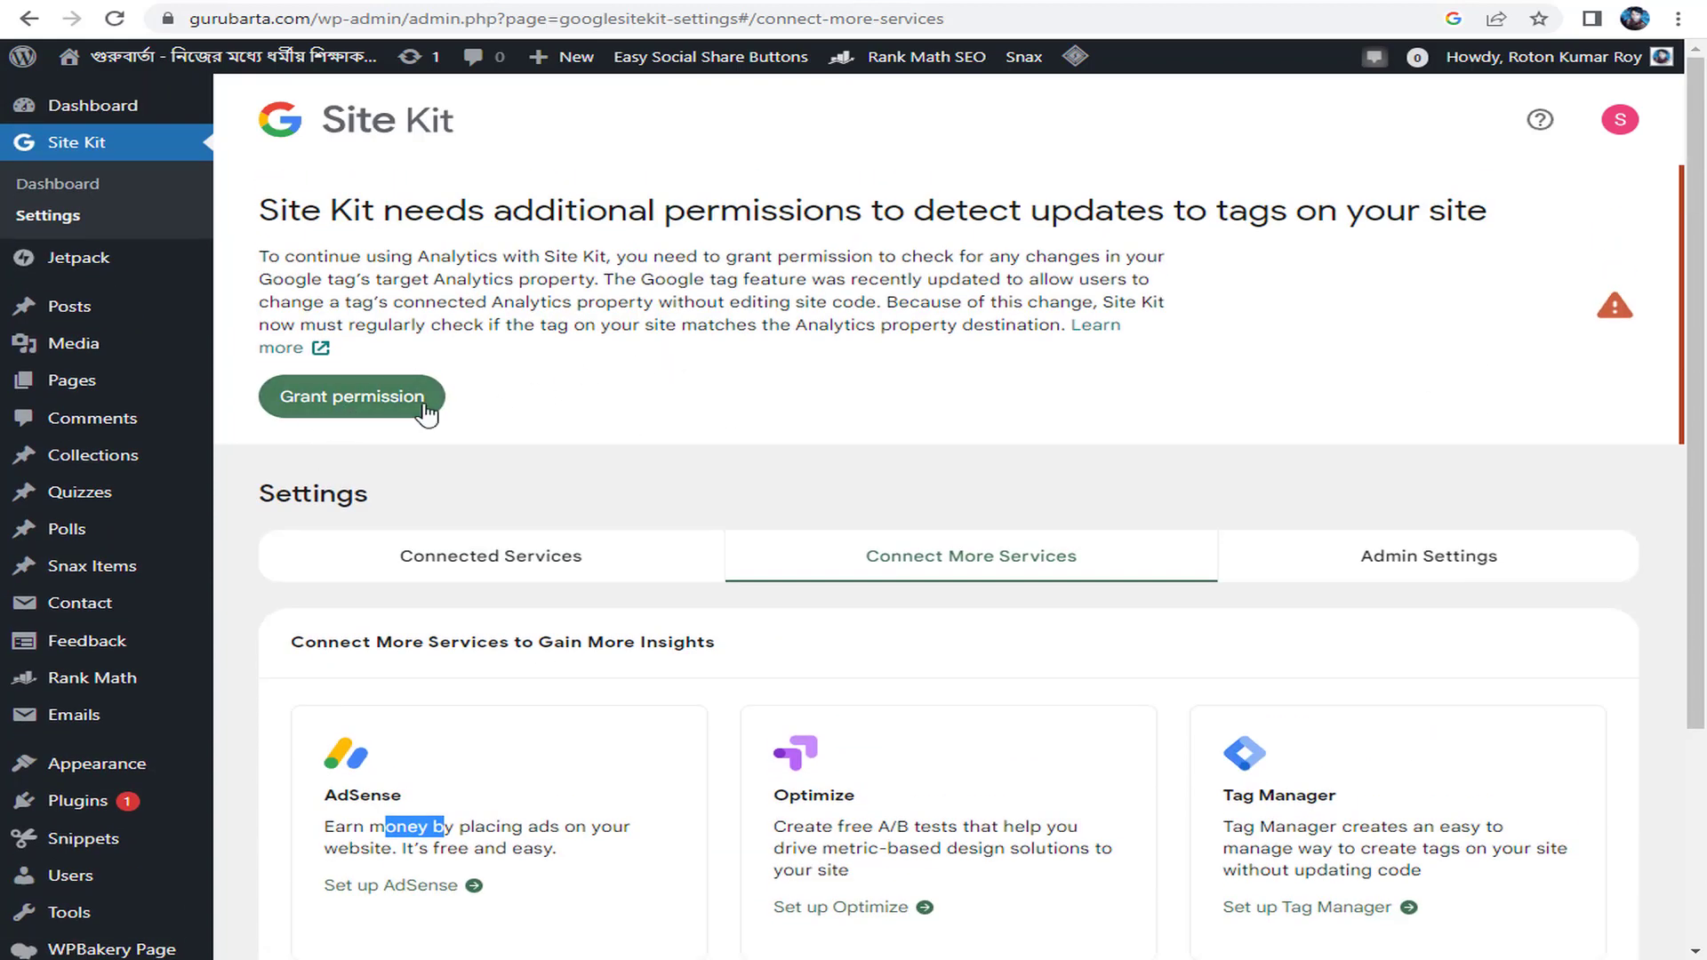
{"action": "left_click", "coordinate": [358, 405]}
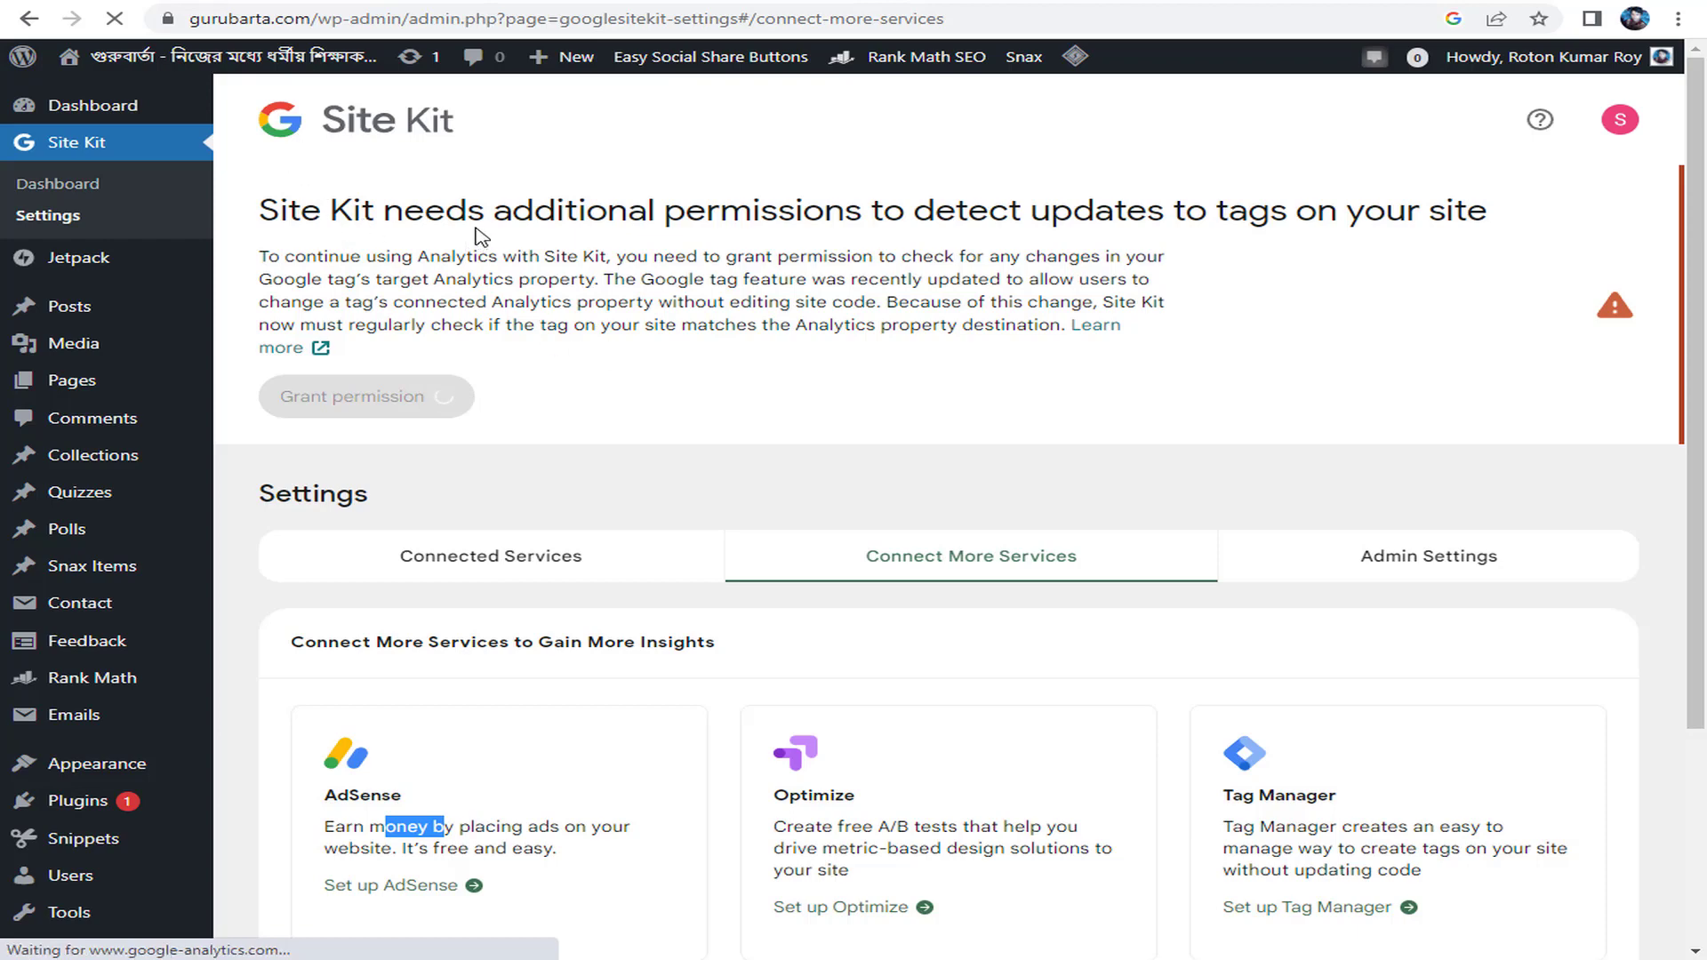
{"action": "left_click_drag", "start_coordinate": [276, 213], "coordinate": [952, 331]}
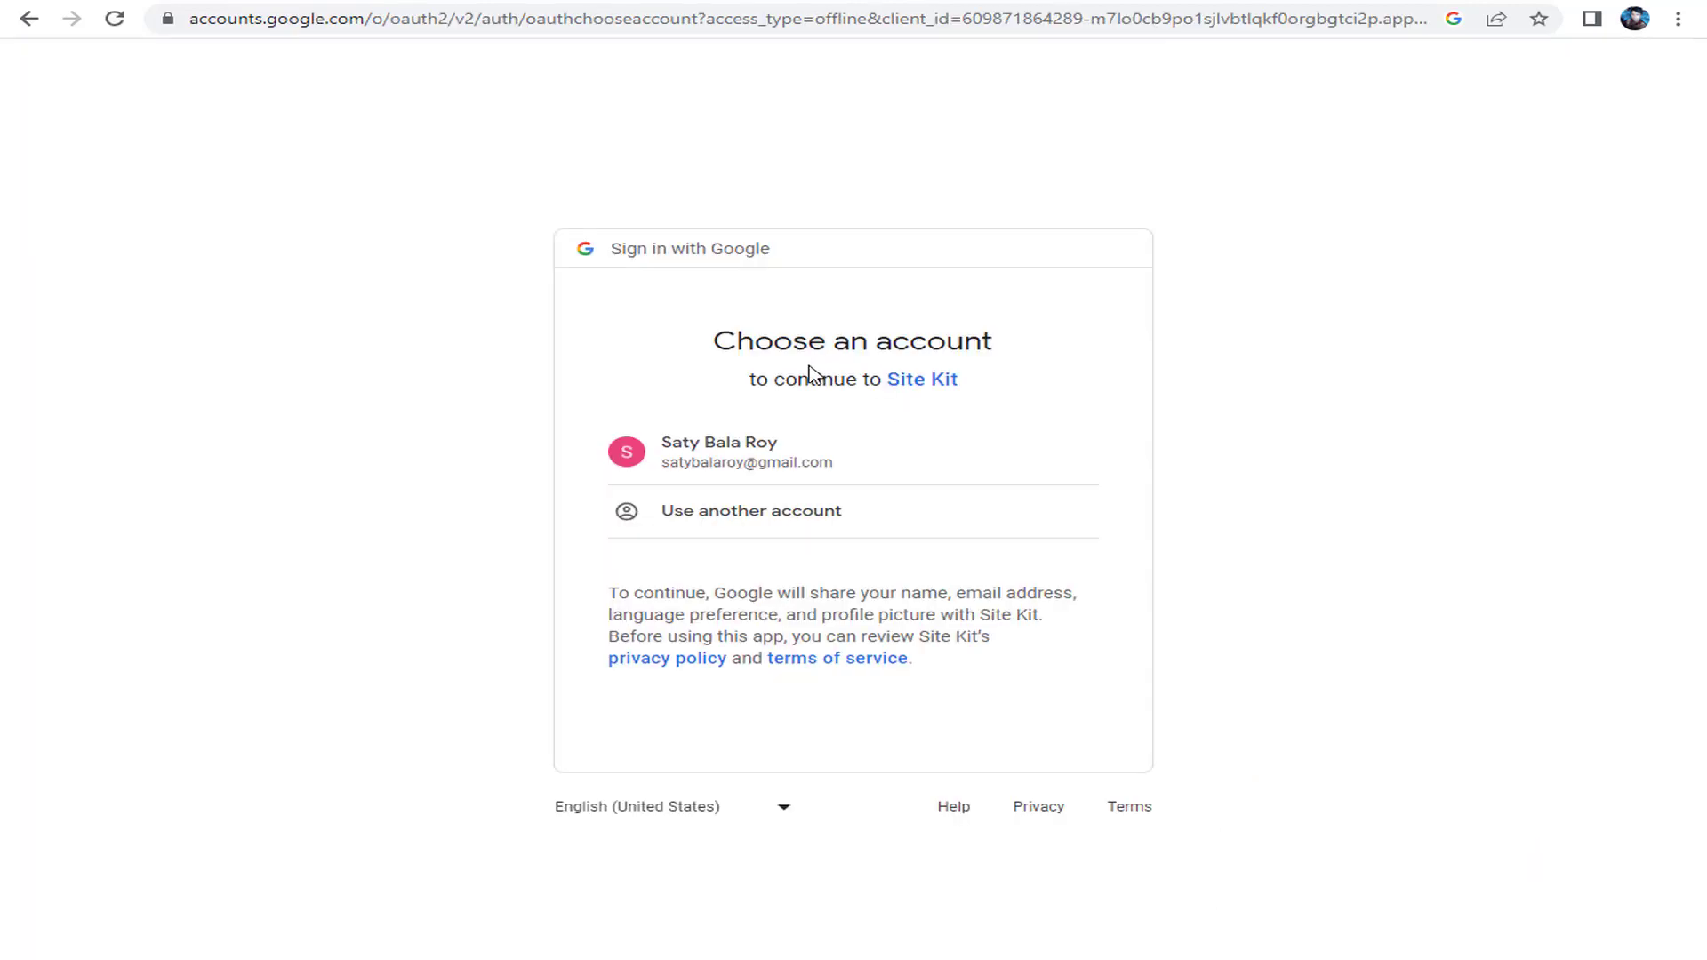
{"action": "left_click", "coordinate": [752, 461]}
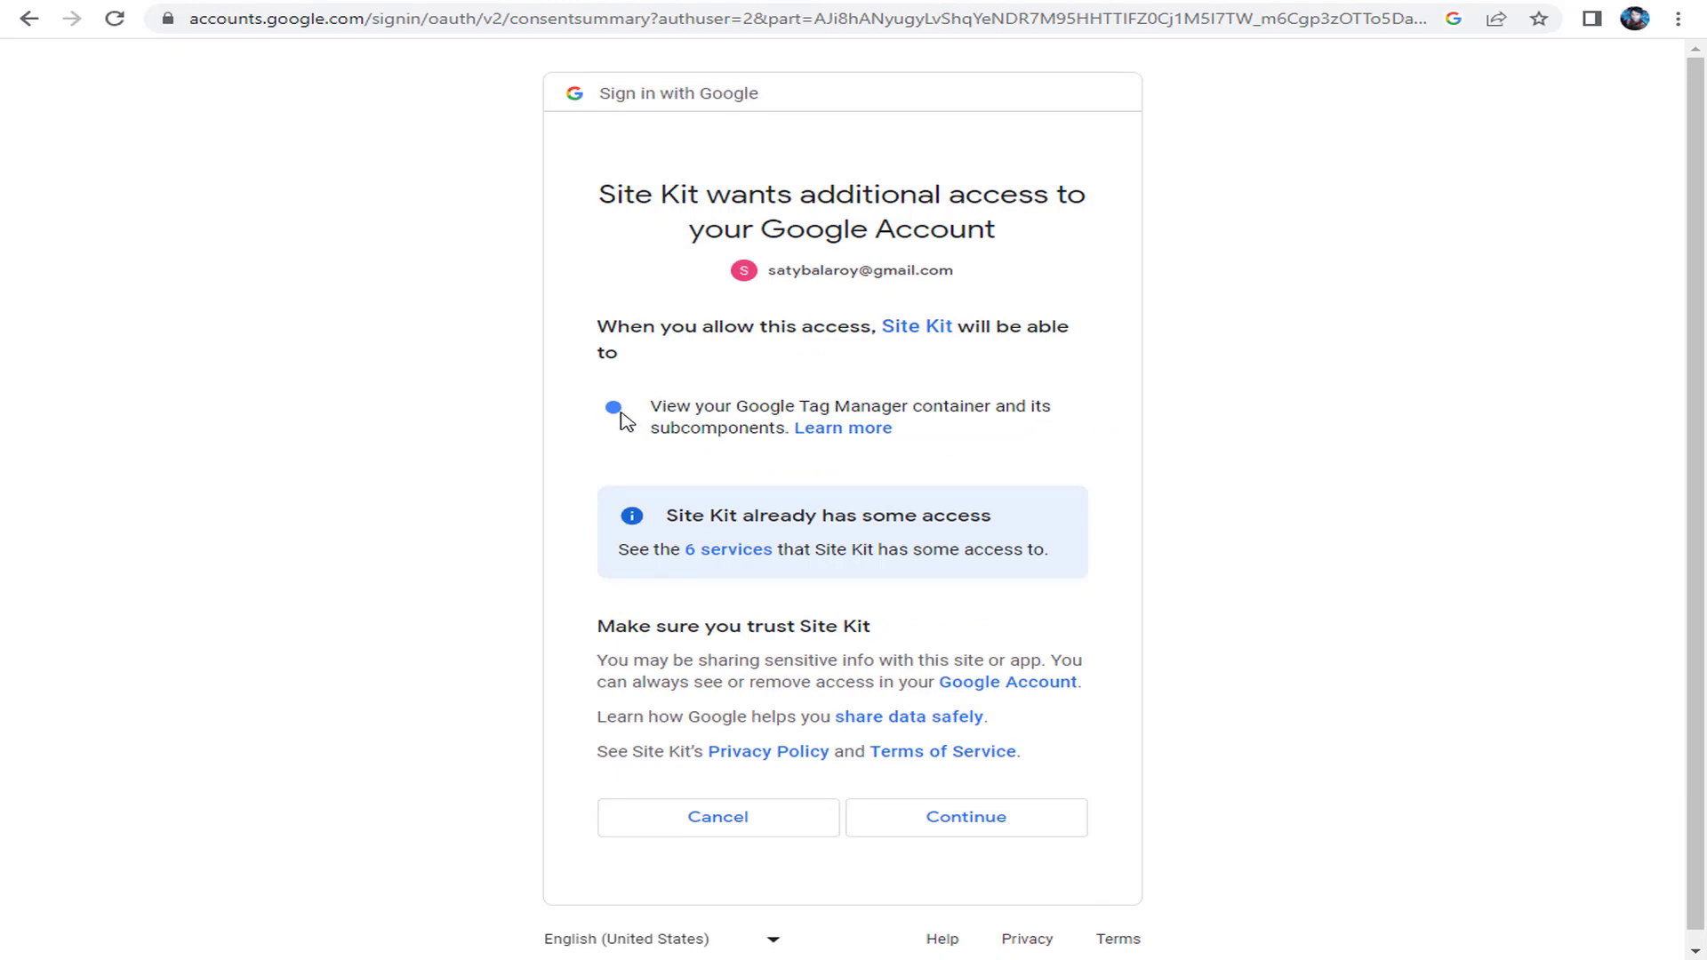
{"action": "scroll", "coordinate": [835, 547], "scroll_direction": "down", "scroll_amount": 1}
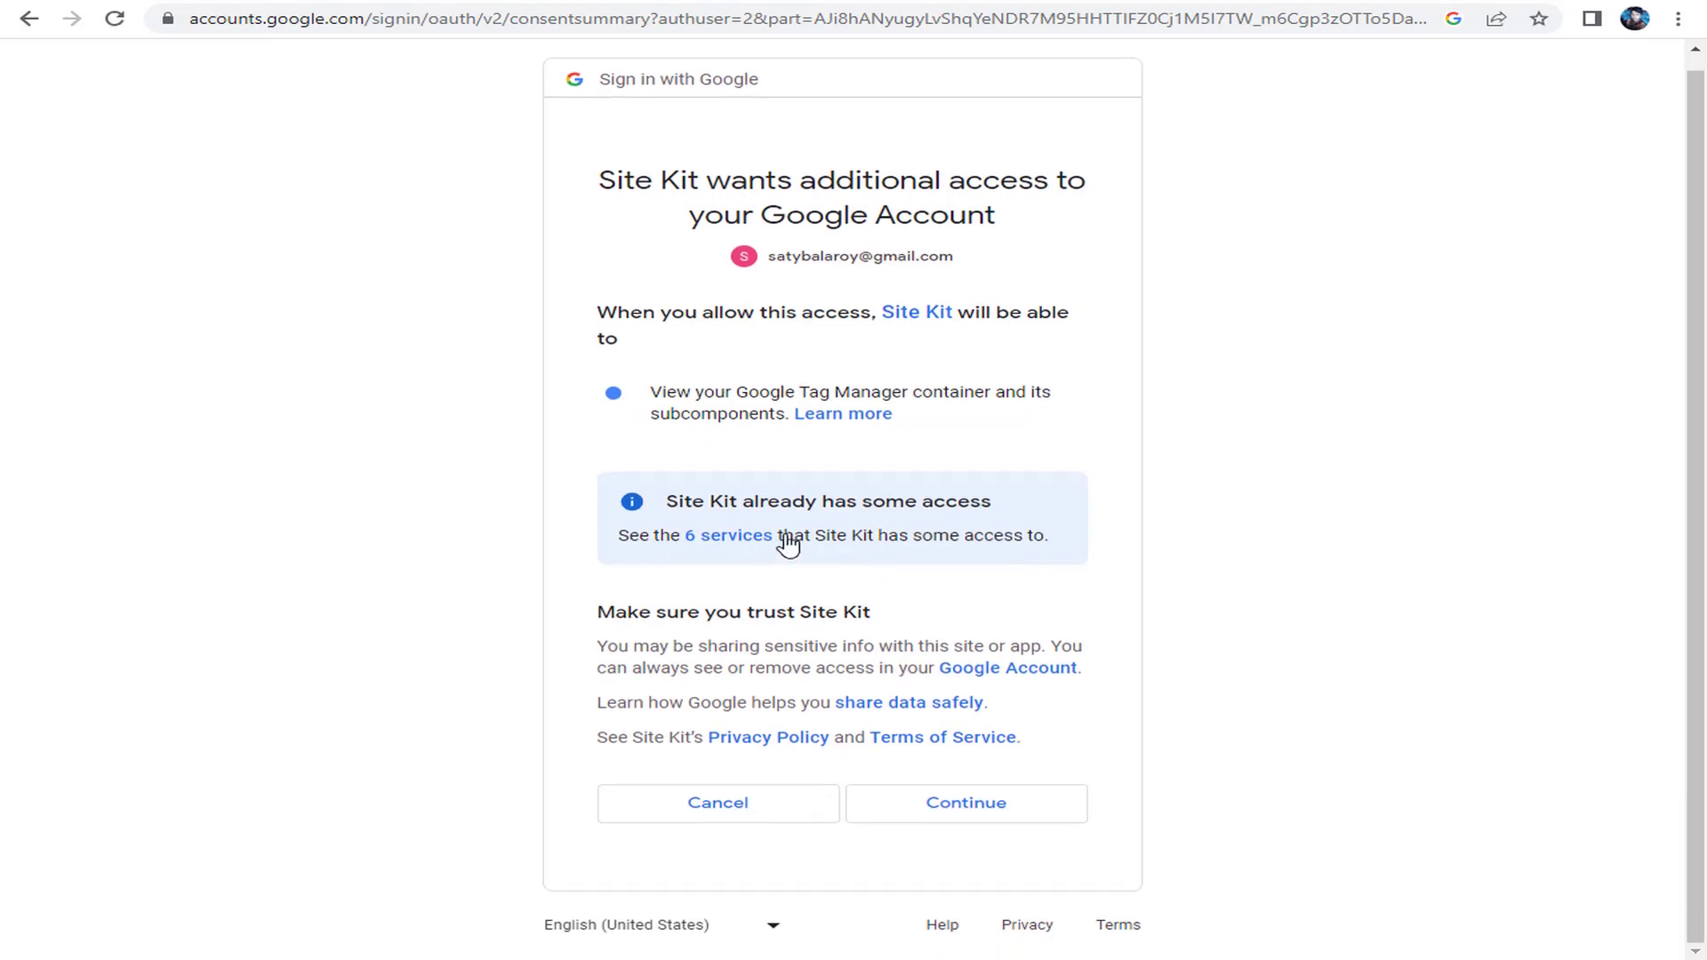
{"action": "left_click", "coordinate": [969, 804]}
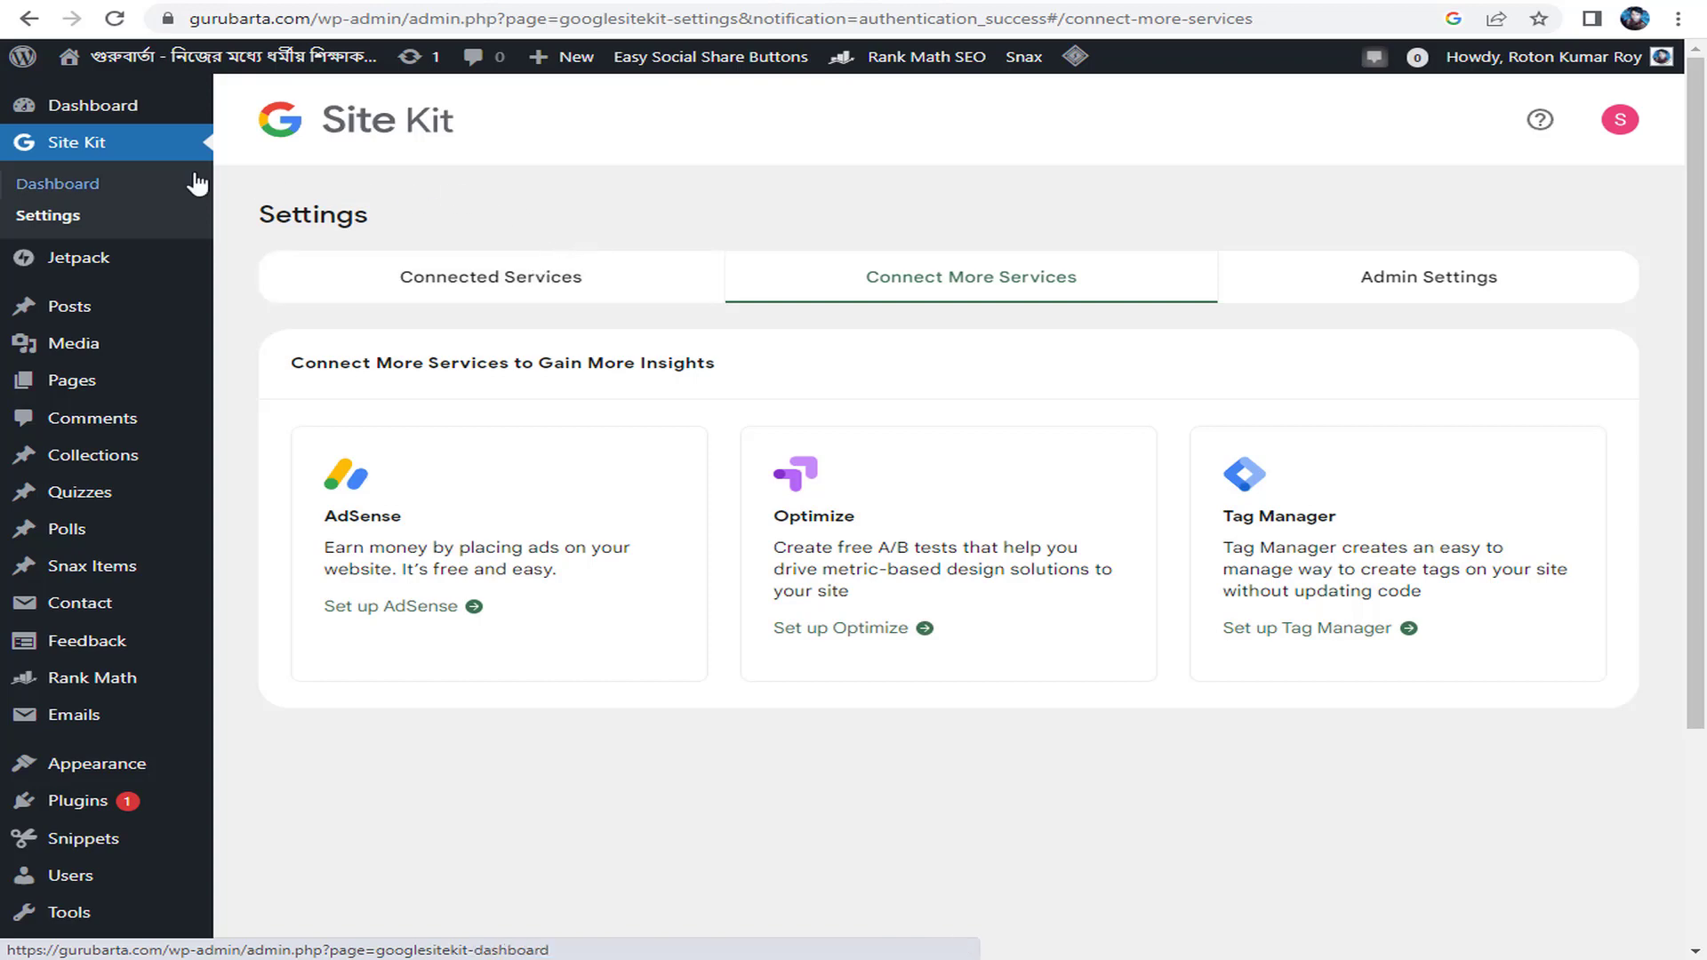
Decline the additional permissions request on the Site Kit dashboard and review its traffic, content, visitor experience and earnings sections
{"action": "left_click", "coordinate": [101, 183]}
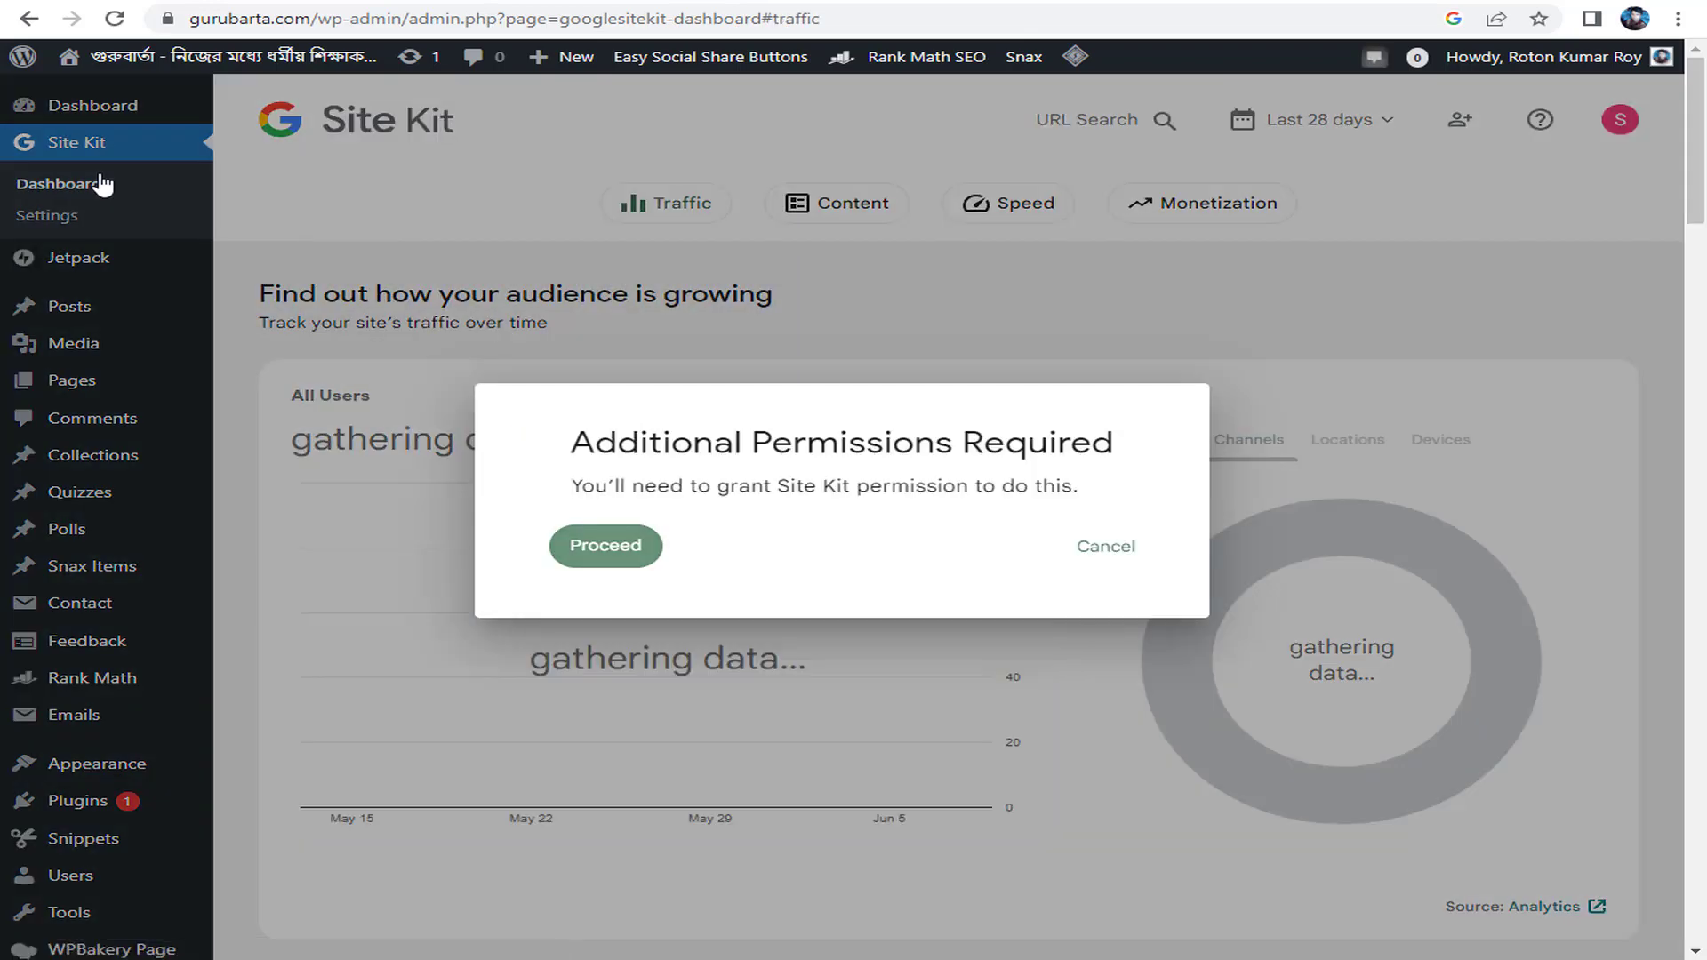
{"action": "left_click", "coordinate": [1110, 550]}
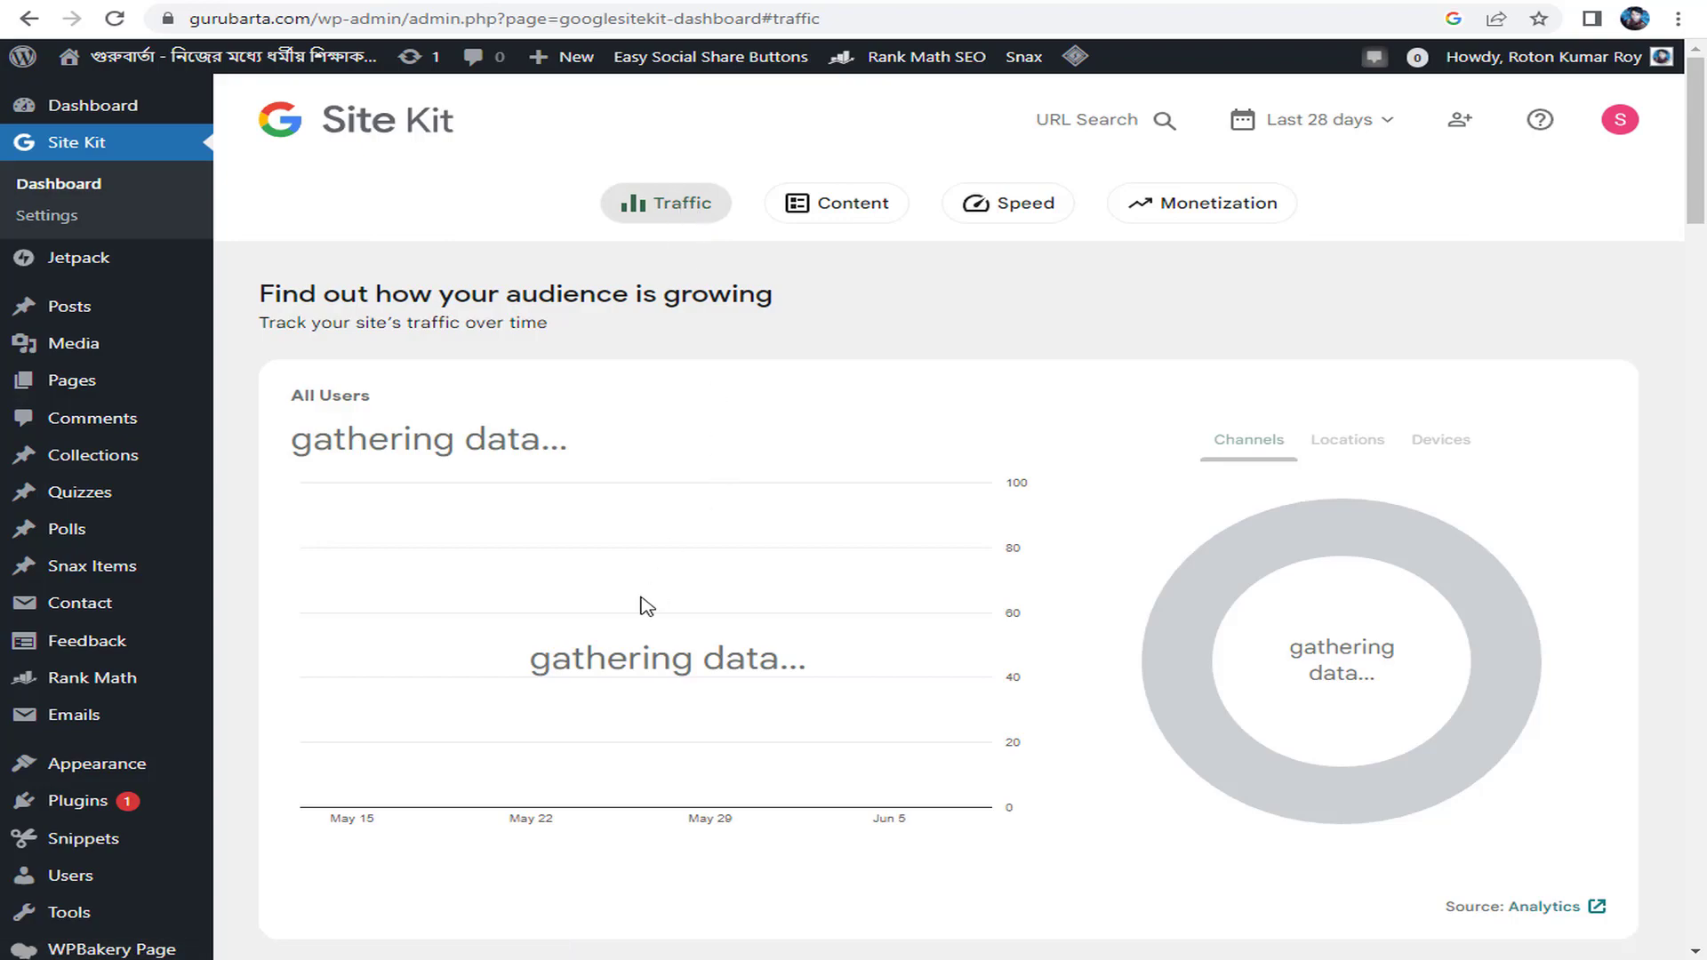
{"action": "left_click", "coordinate": [840, 206]}
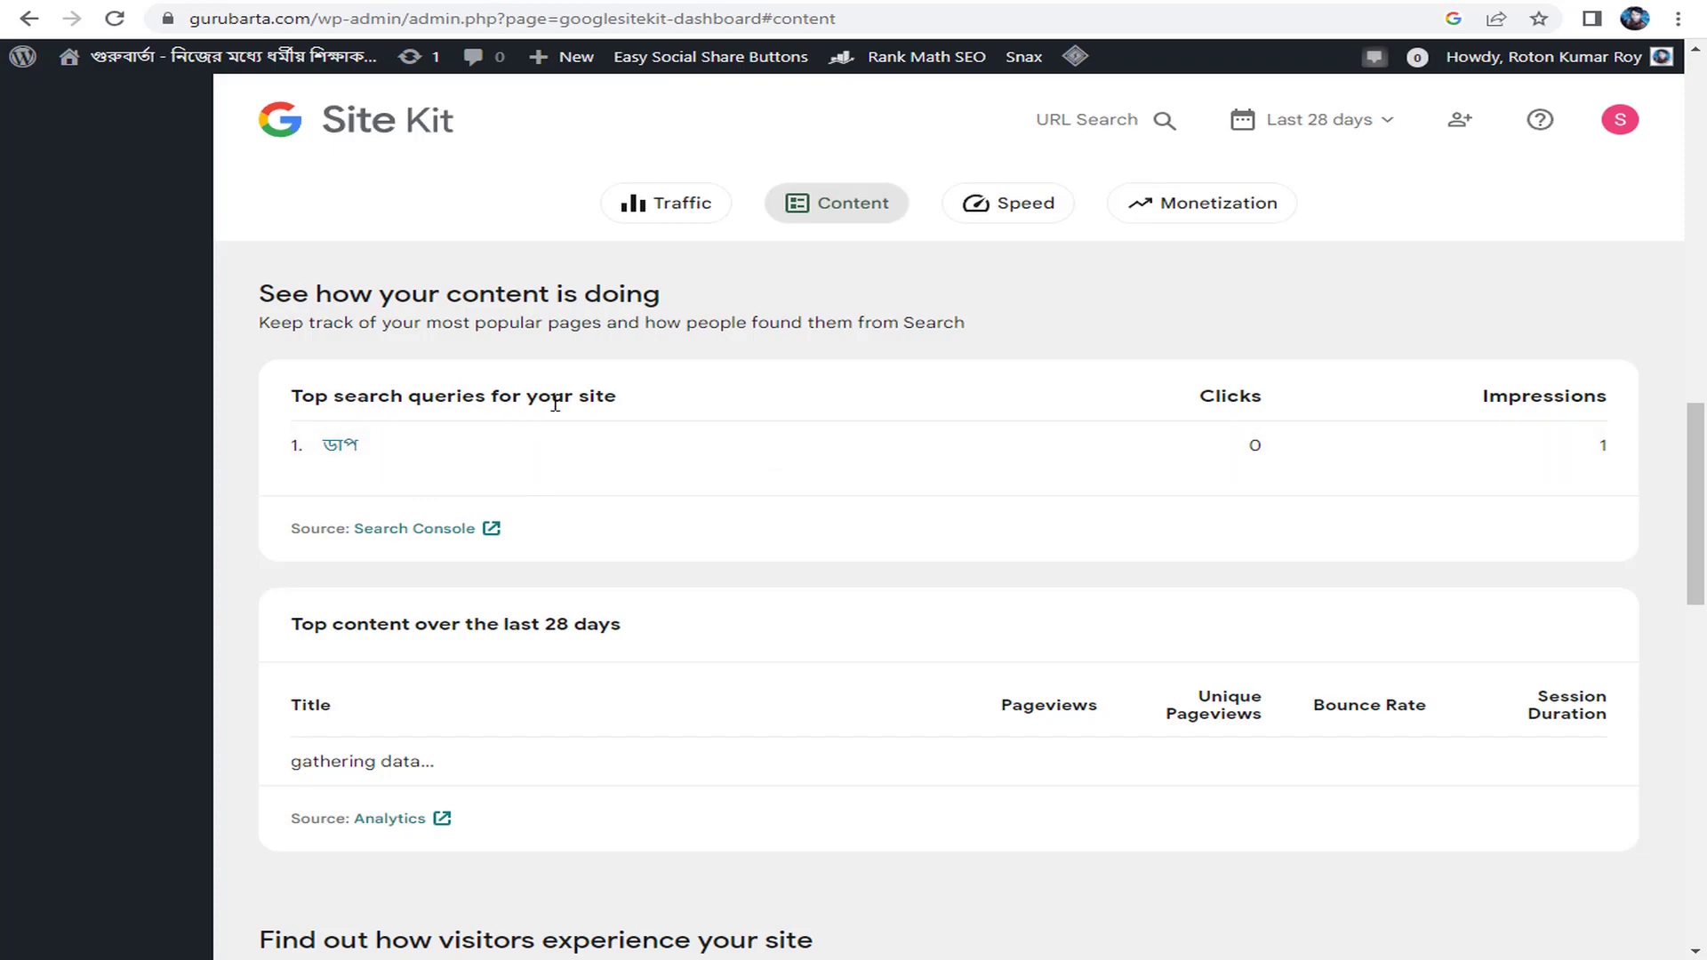
{"action": "scroll", "coordinate": [960, 503], "scroll_direction": "up", "scroll_amount": 10}
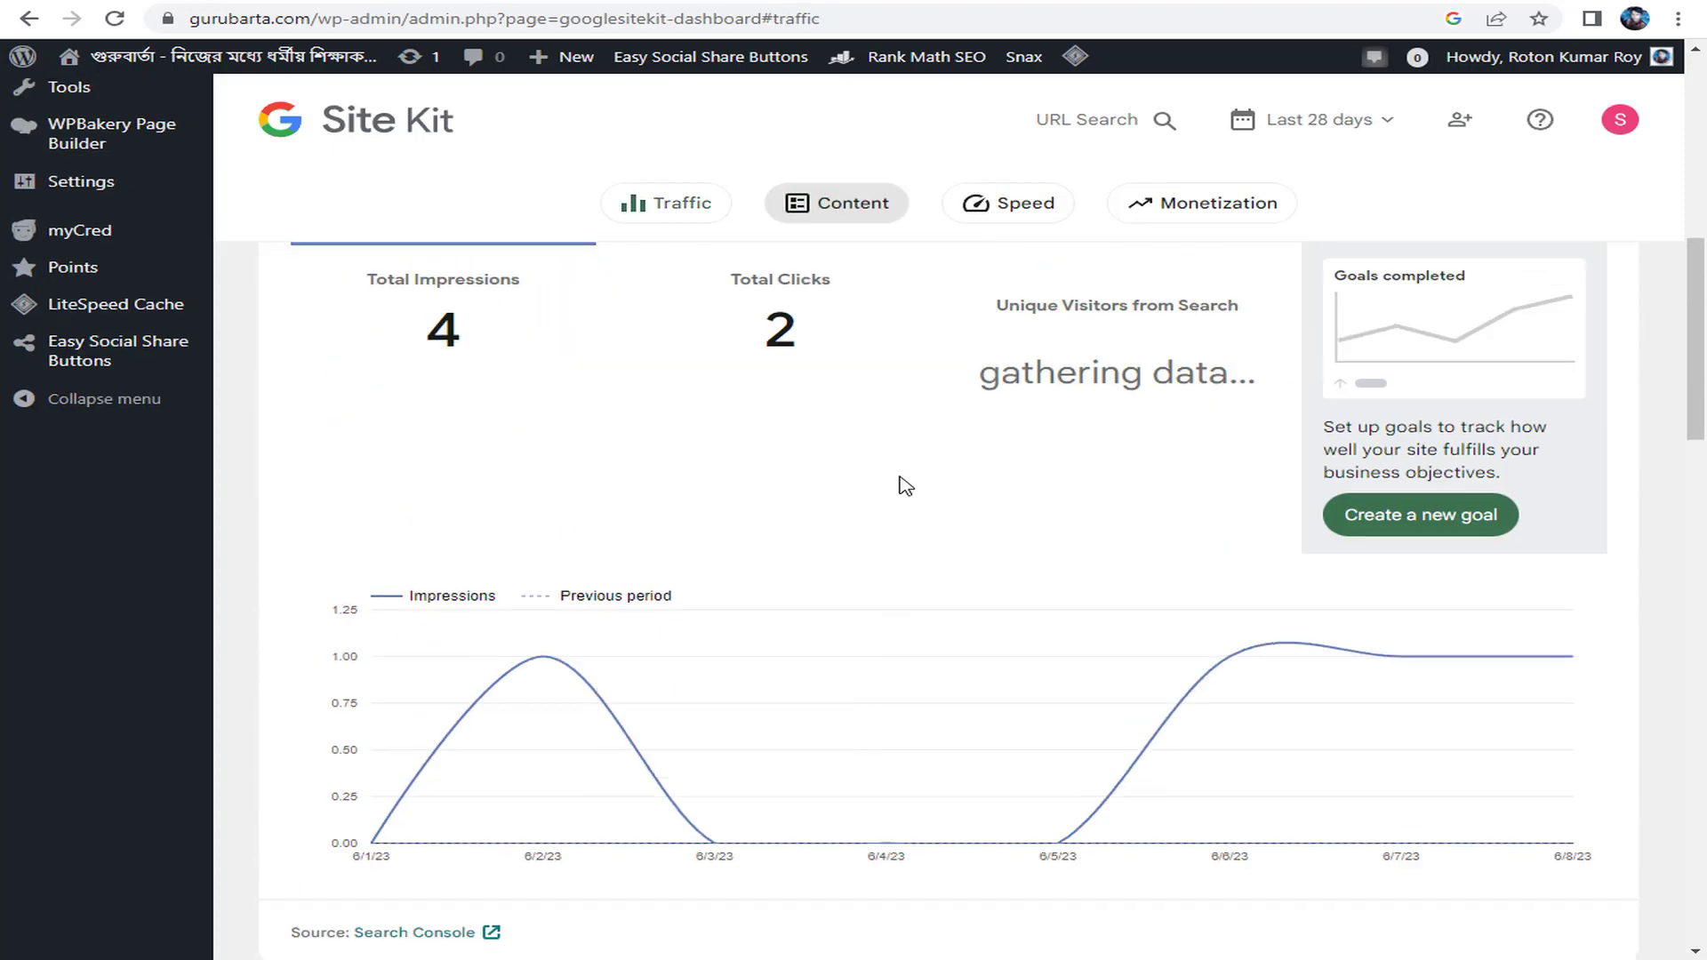
{"action": "scroll", "coordinate": [539, 383], "scroll_direction": "up", "scroll_amount": 2}
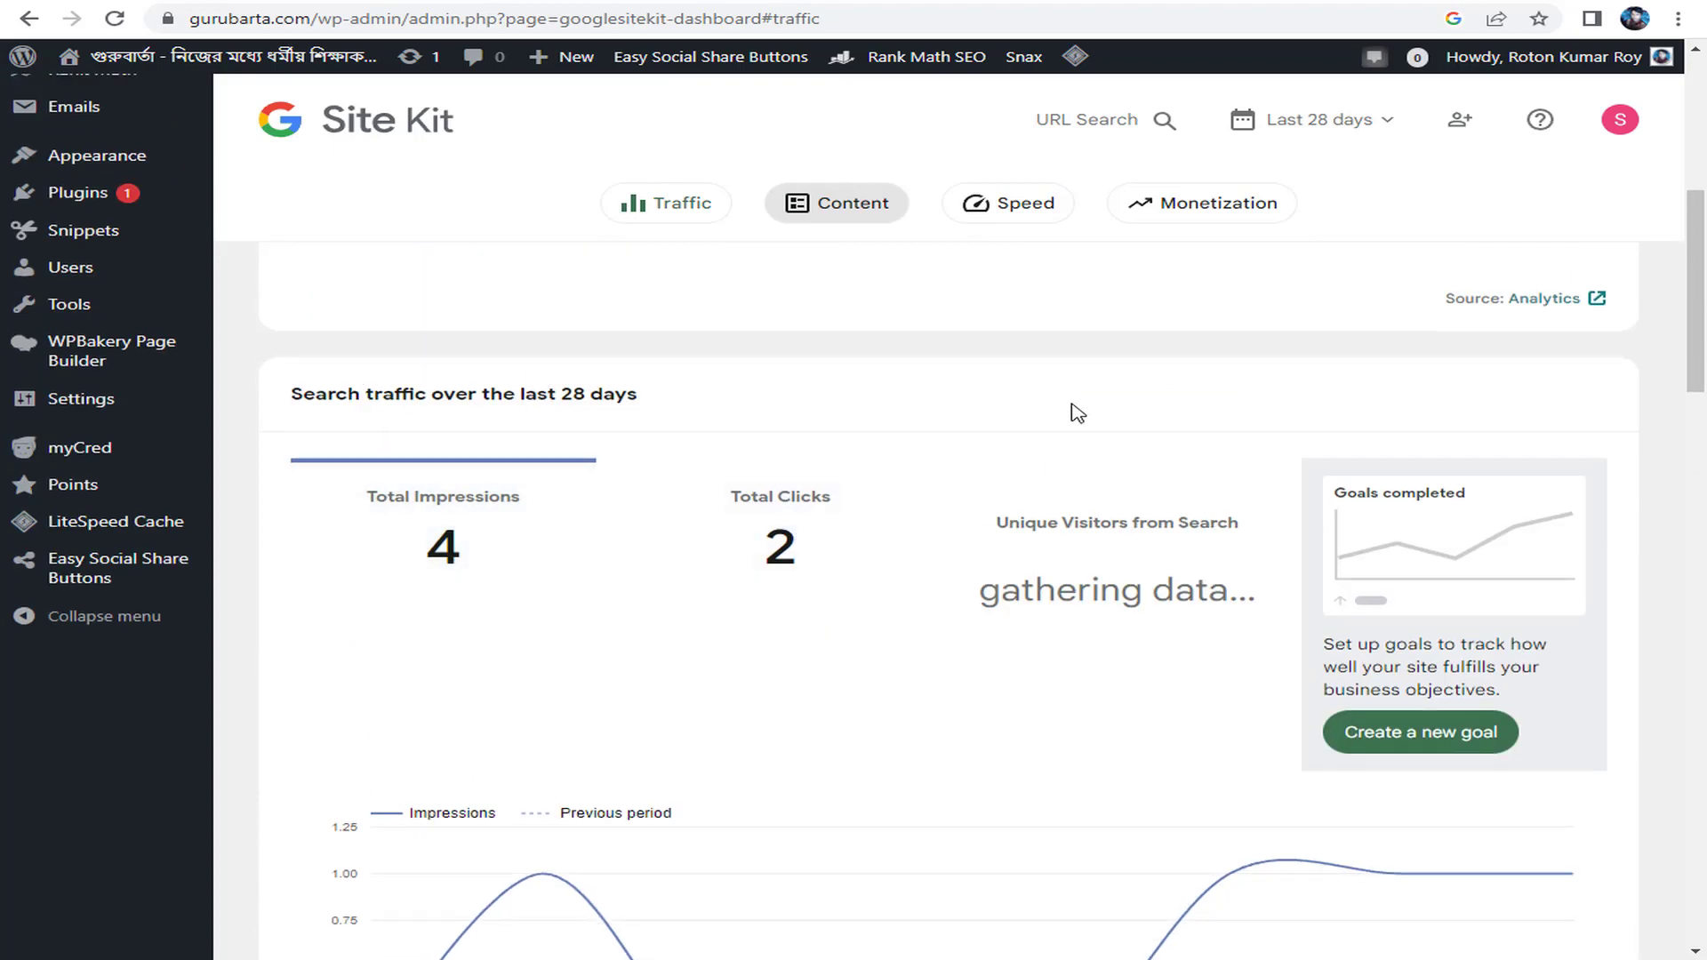
{"action": "scroll", "coordinate": [1077, 414], "scroll_direction": "down", "scroll_amount": 13}
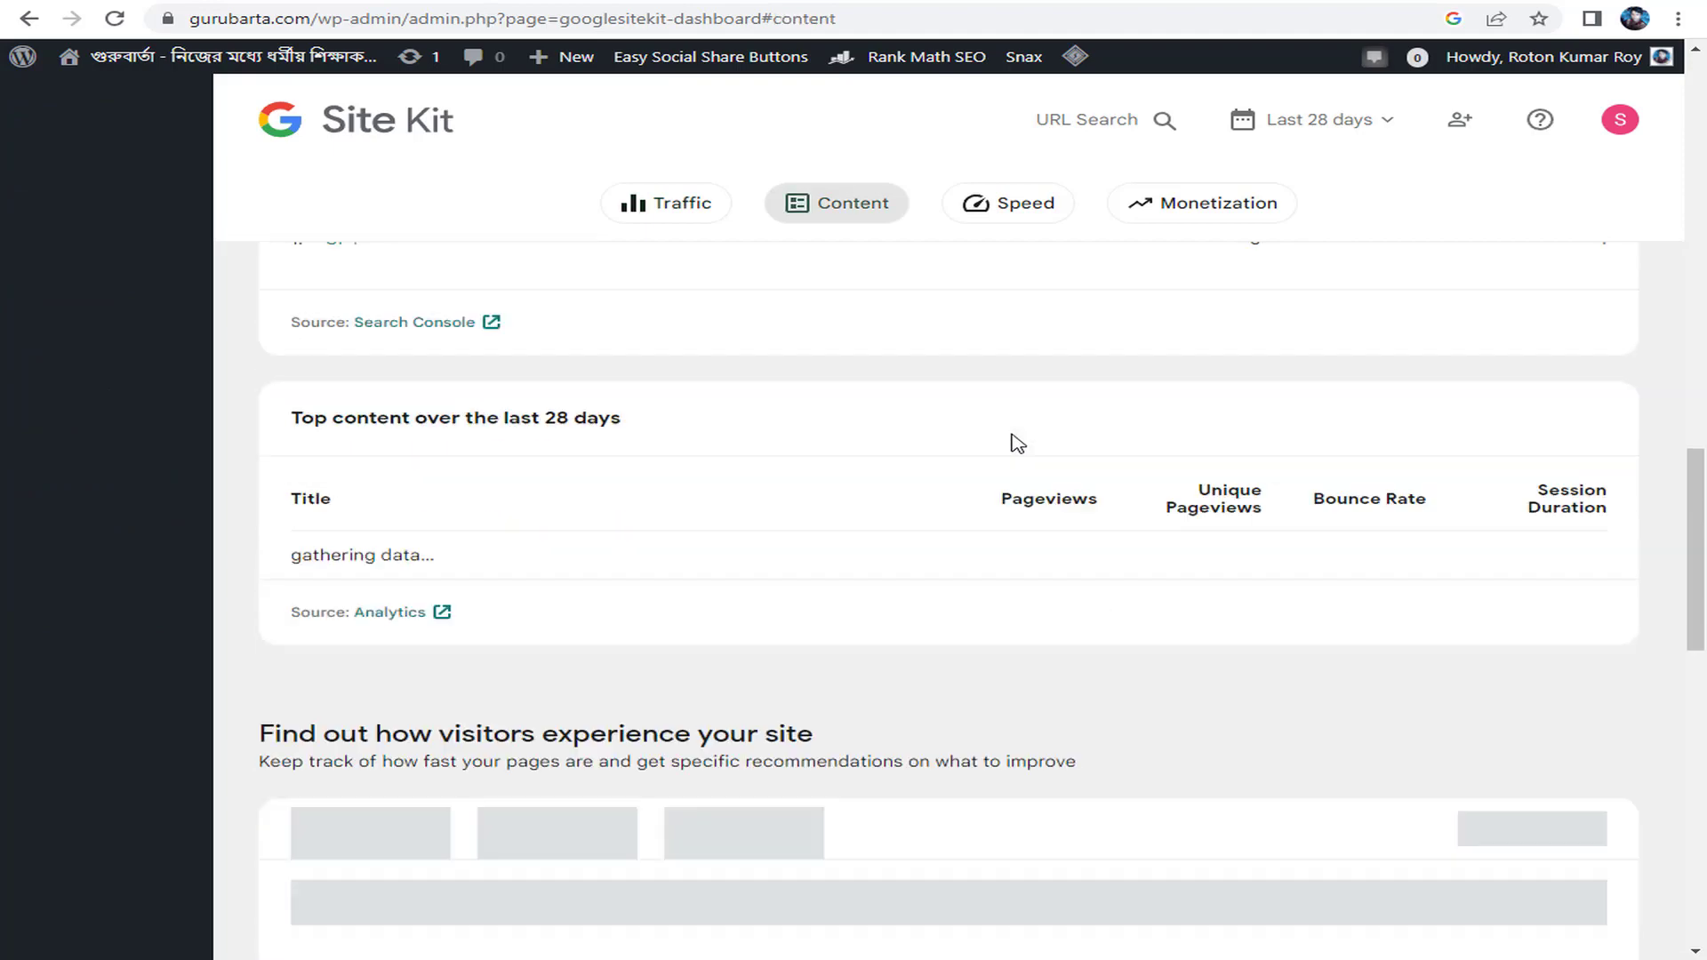
{"action": "scroll", "coordinate": [351, 450], "scroll_direction": "down", "scroll_amount": 4}
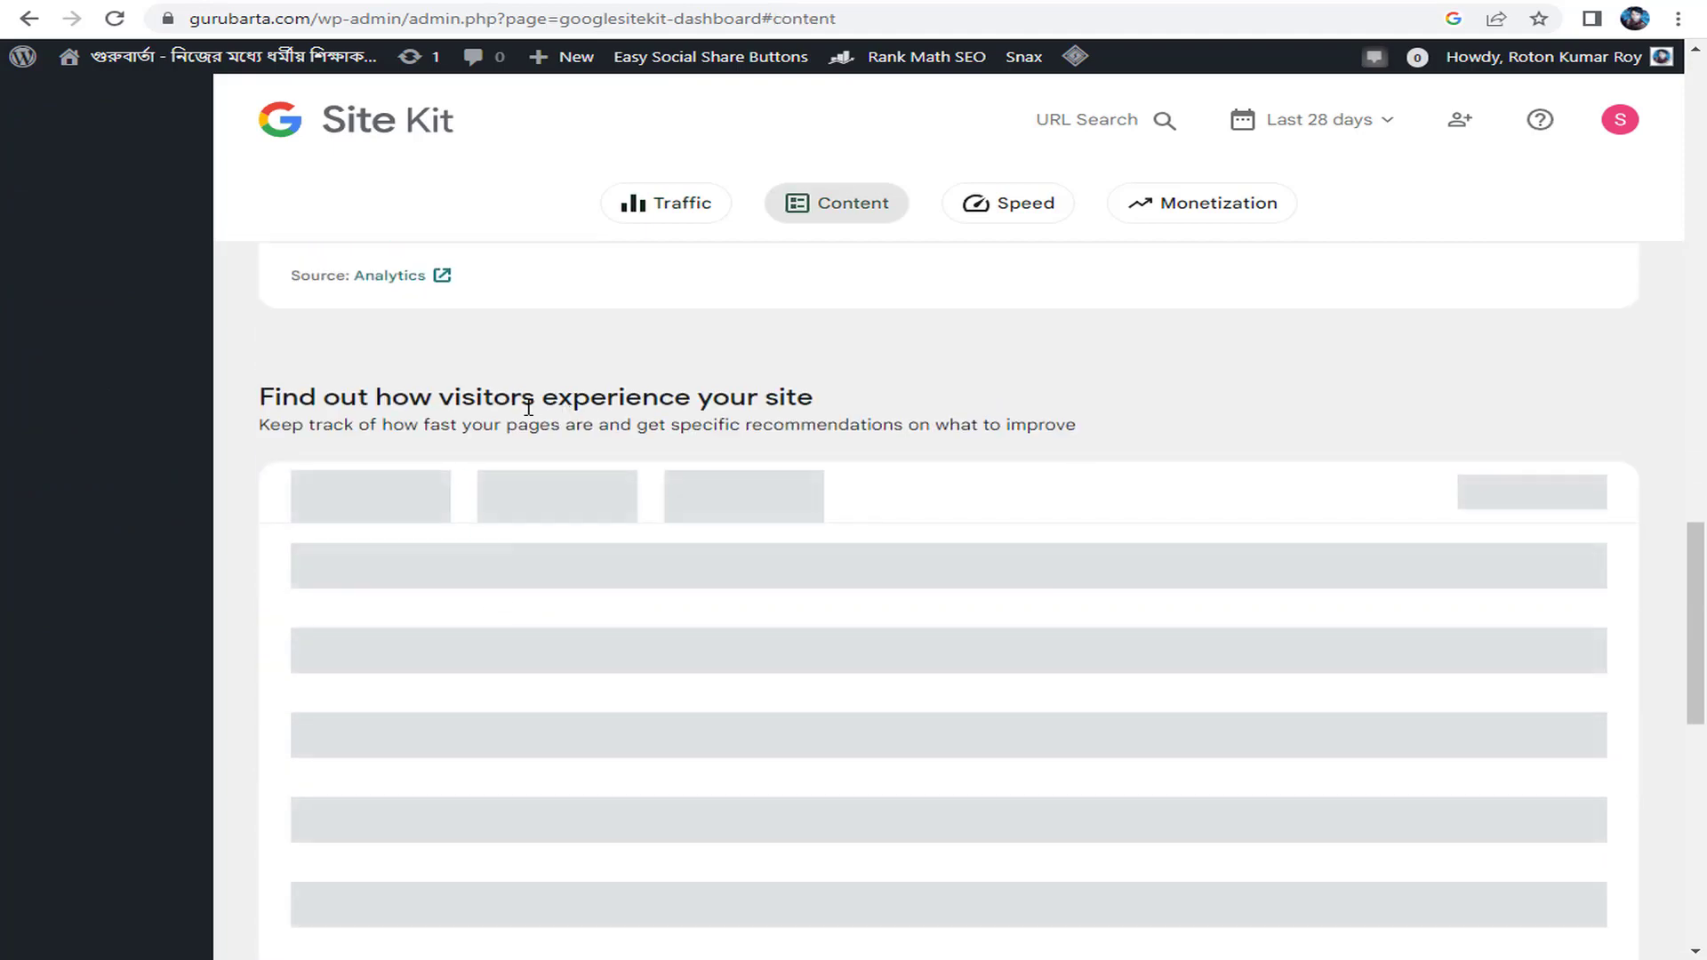
{"action": "left_click_drag", "start_coordinate": [373, 397], "coordinate": [869, 419]}
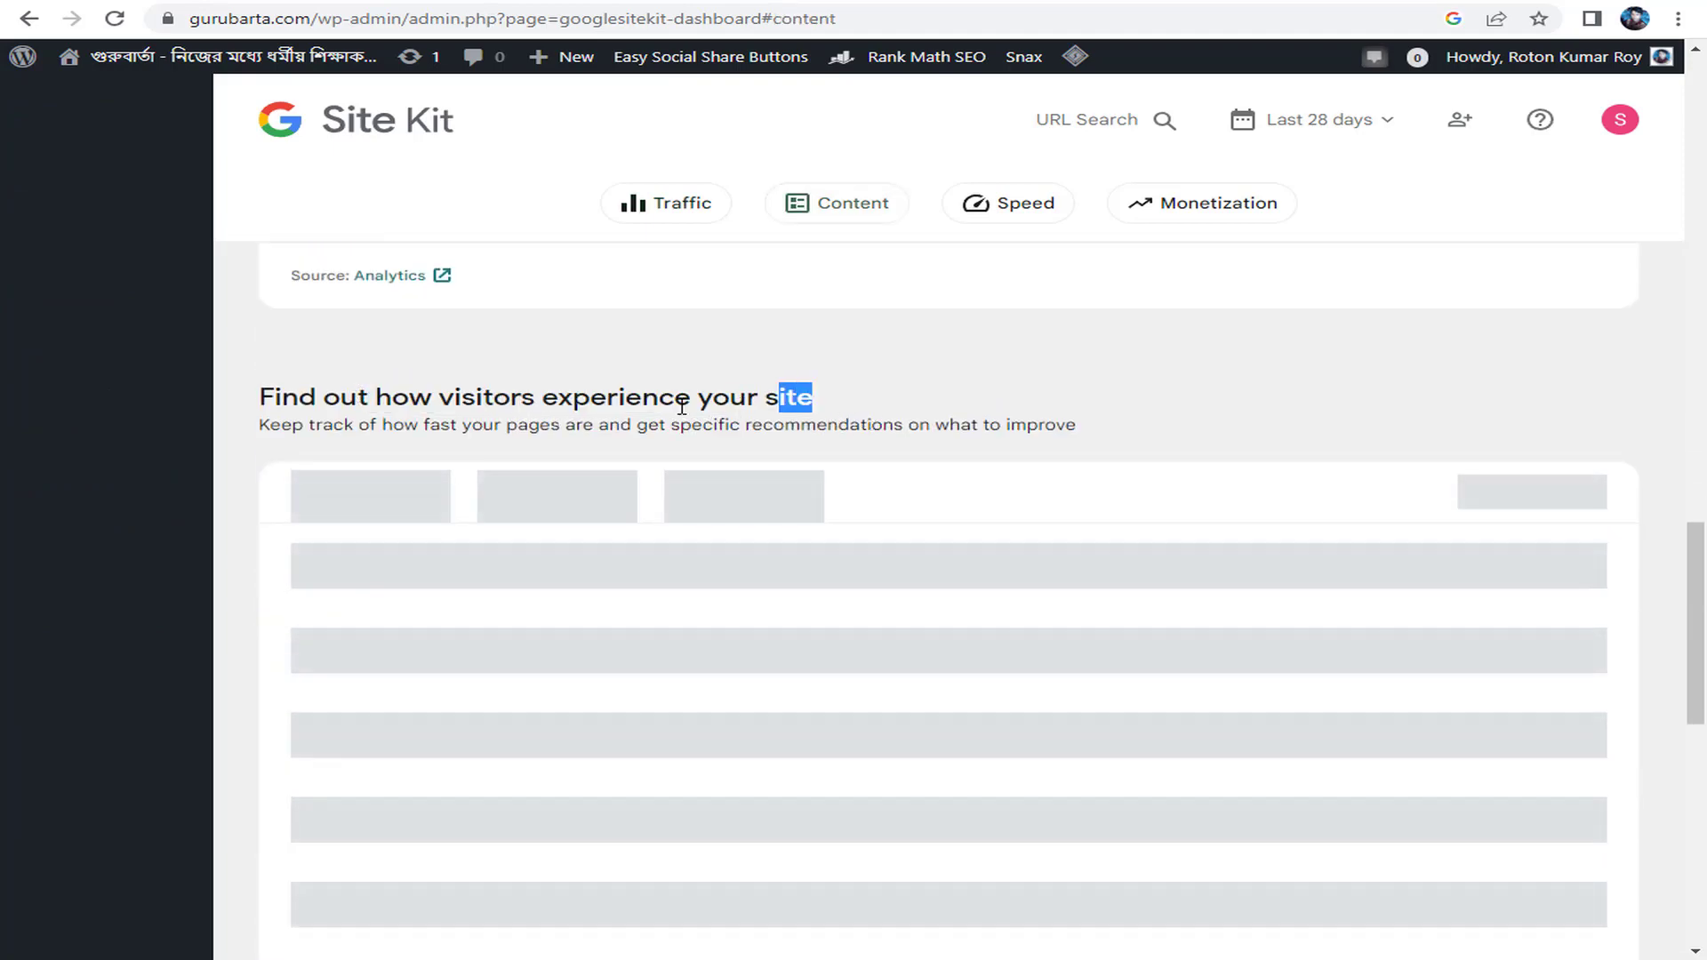
{"action": "left_click_drag", "start_coordinate": [589, 396], "coordinate": [865, 412]}
{"action": "scroll", "coordinate": [978, 551], "scroll_direction": "down", "scroll_amount": 5}
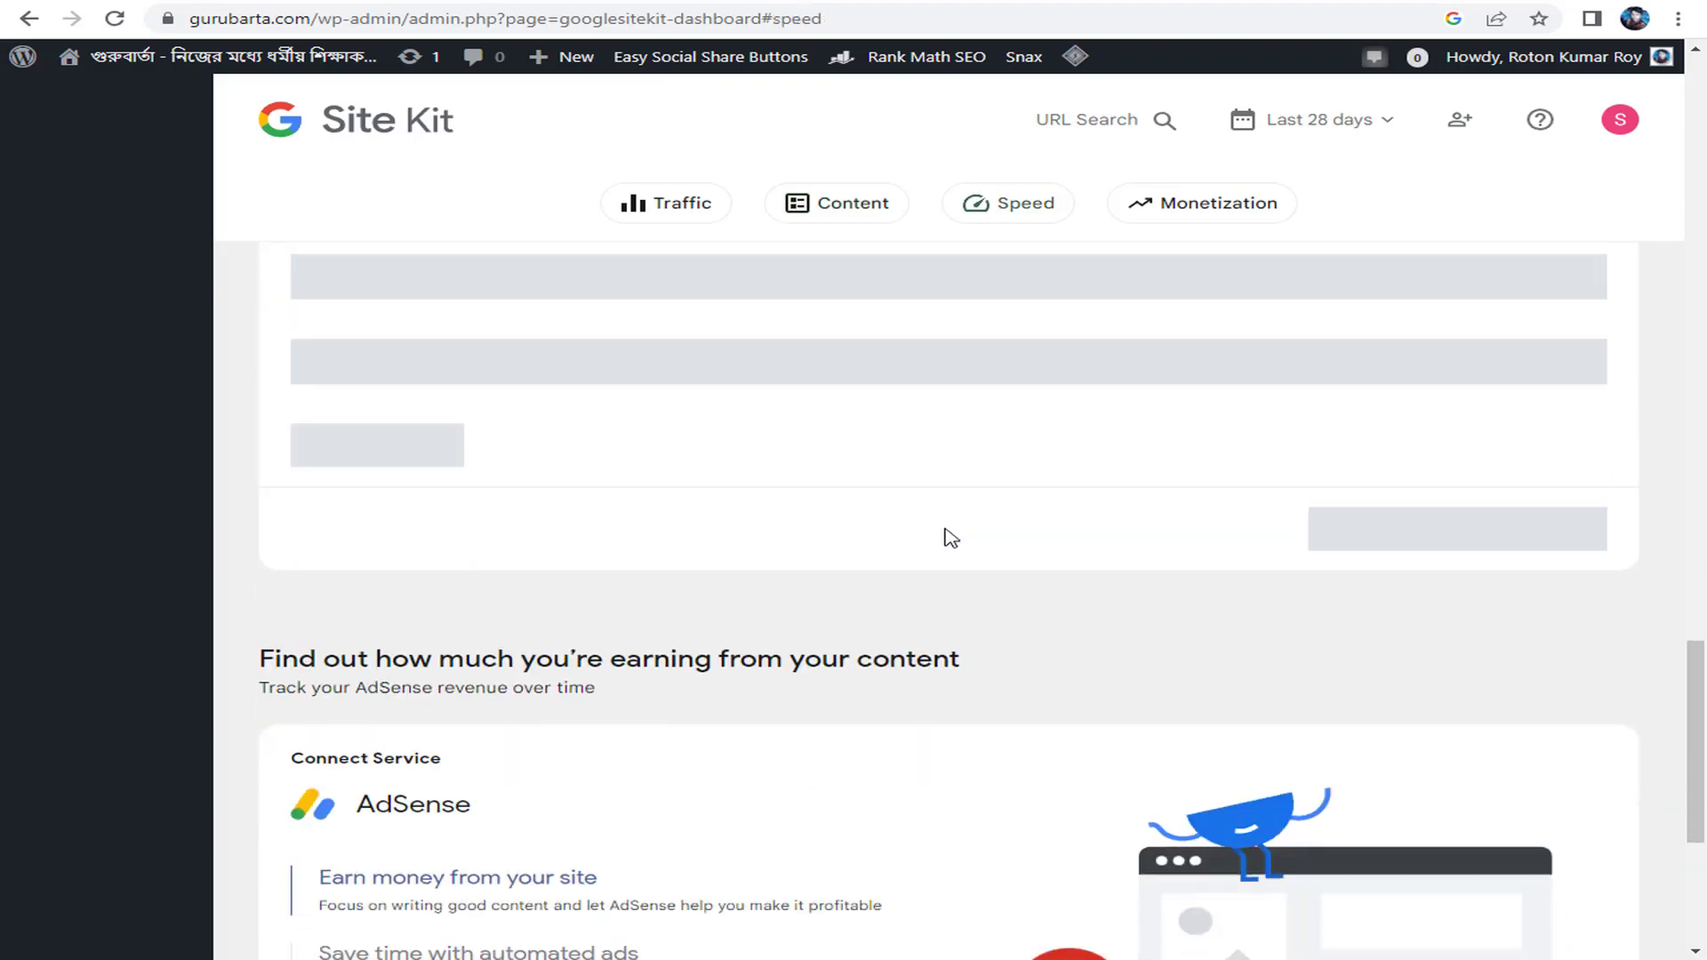
{"action": "scroll", "coordinate": [951, 538], "scroll_direction": "down", "scroll_amount": 2}
{"action": "scroll", "coordinate": [525, 444], "scroll_direction": "down", "scroll_amount": 3}
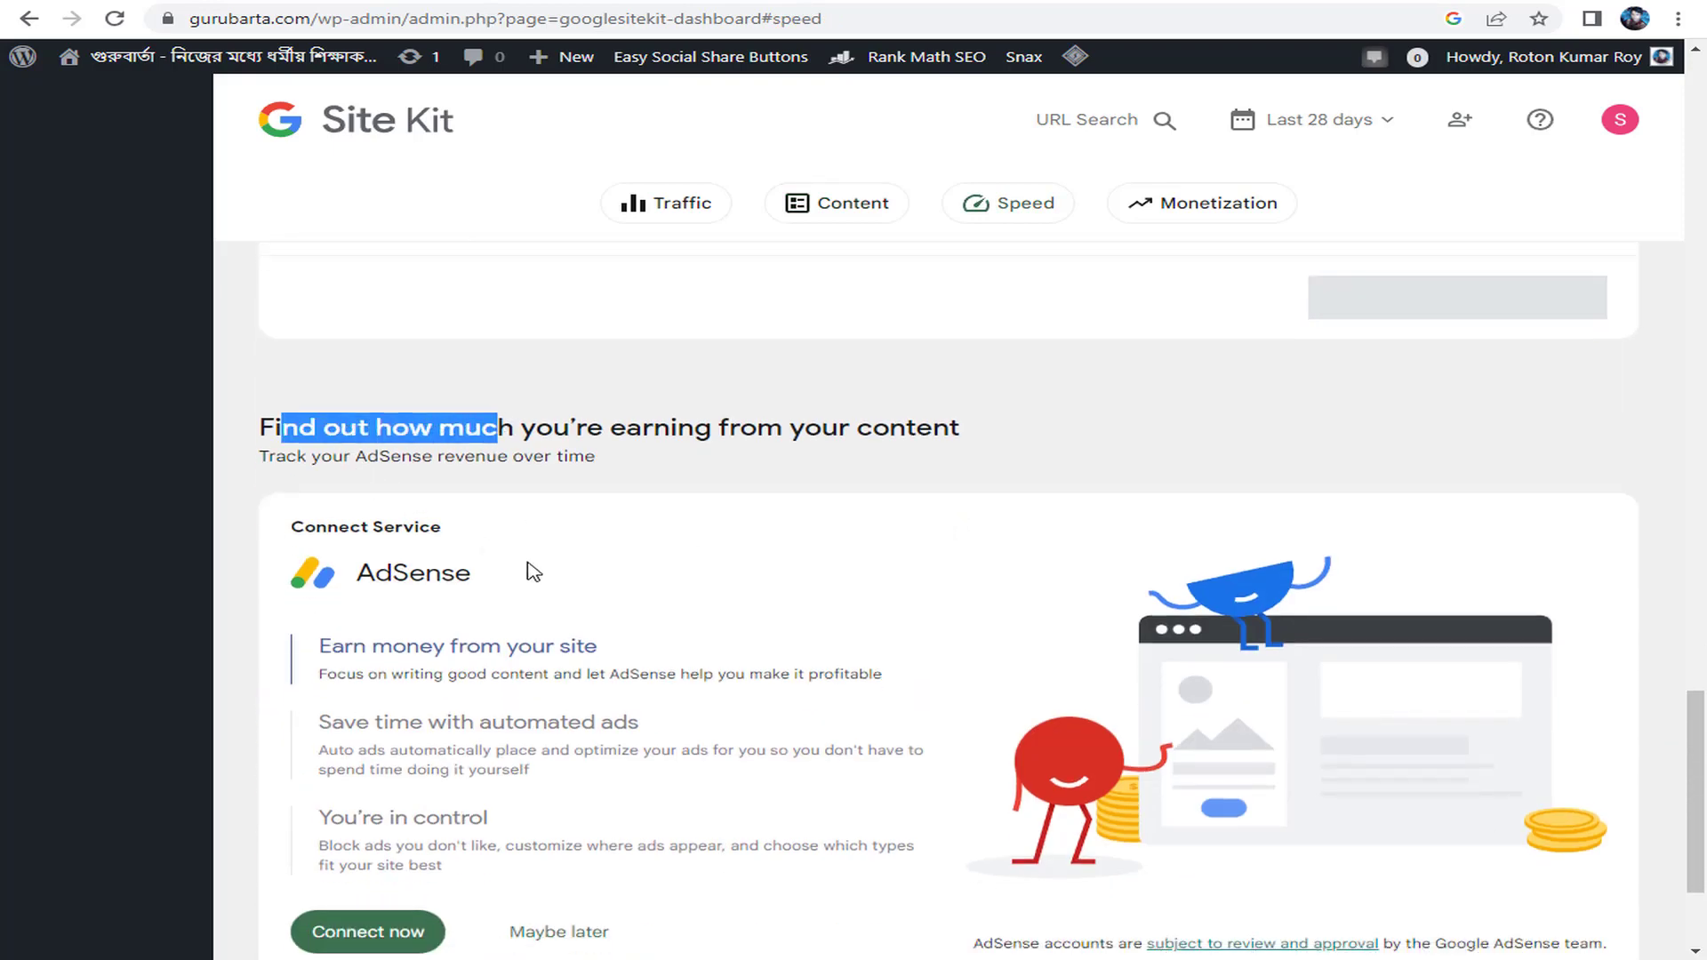
{"action": "scroll", "coordinate": [842, 510], "scroll_direction": "up", "scroll_amount": 10}
{"action": "scroll", "coordinate": [765, 463], "scroll_direction": "up", "scroll_amount": 10}
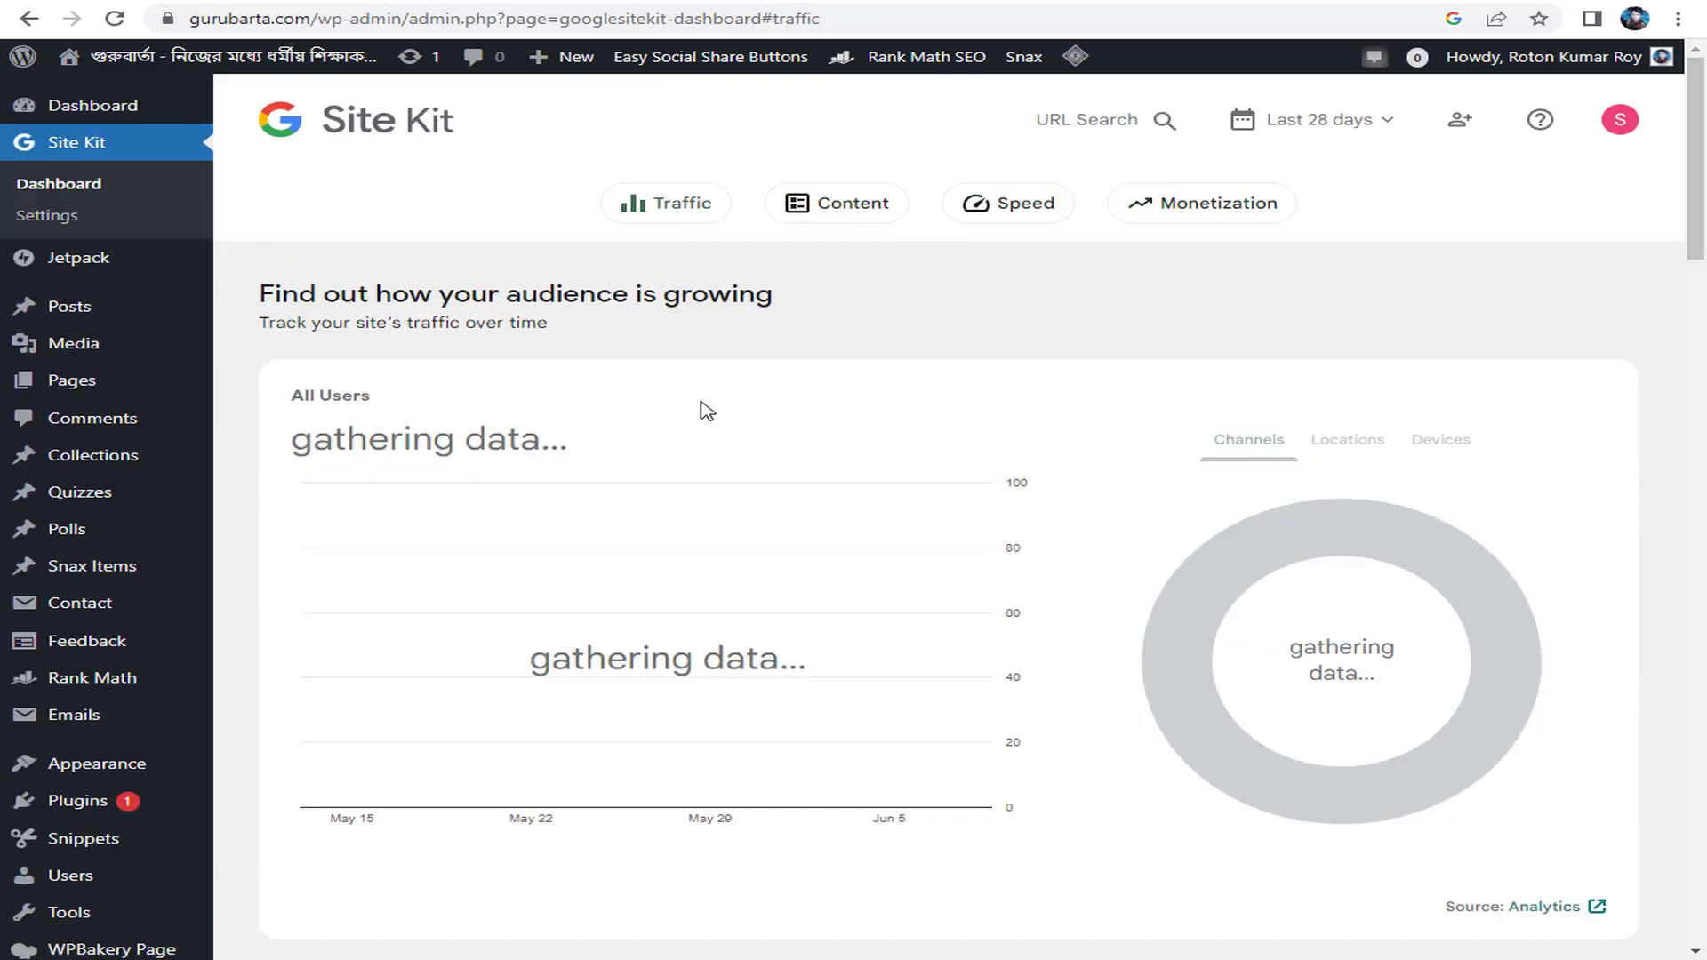